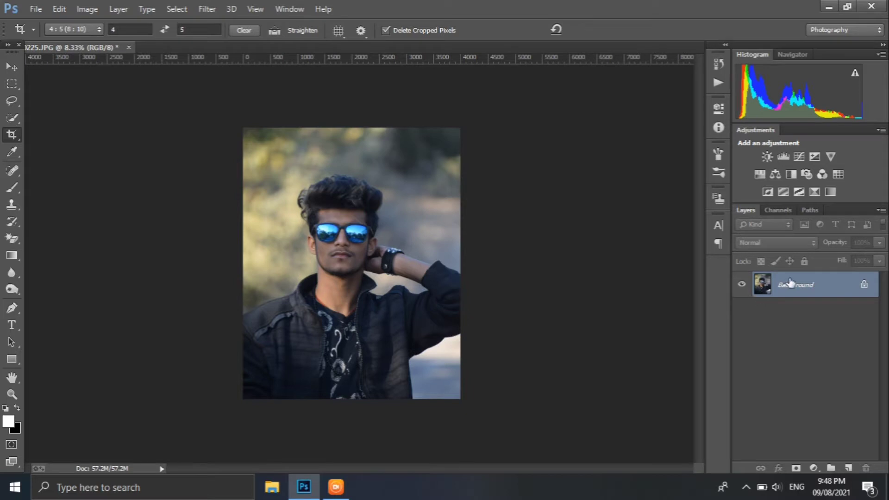
# Step: Duplicate the Background layer of the portrait
pyautogui.moveTo(790, 283); pyautogui.dragTo(848, 468)
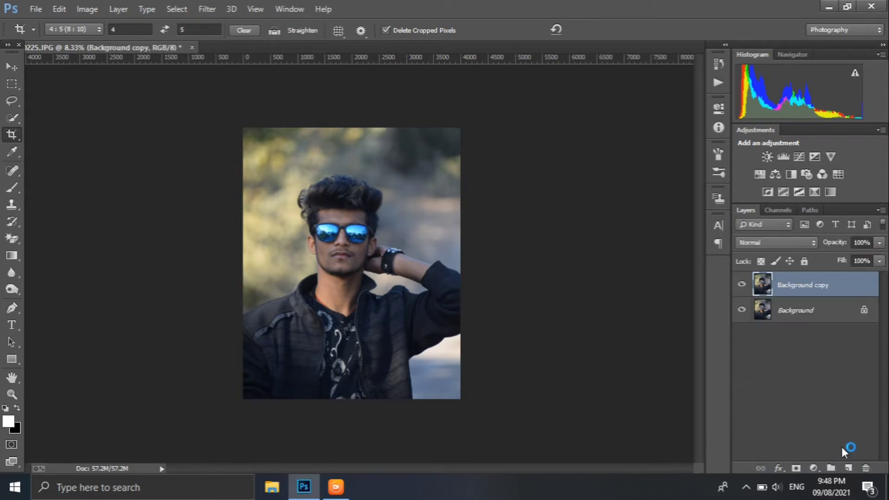
pyautogui.scroll(1, 350, 199)
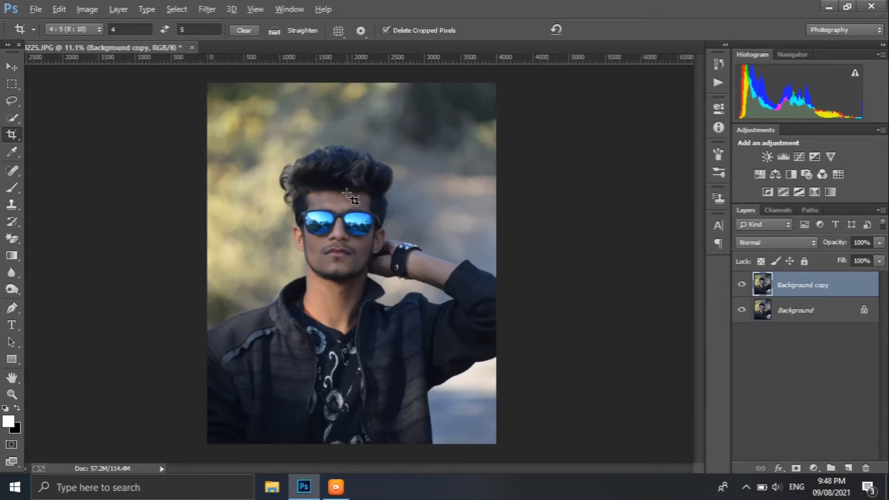
pyautogui.scroll(4, 350, 199)
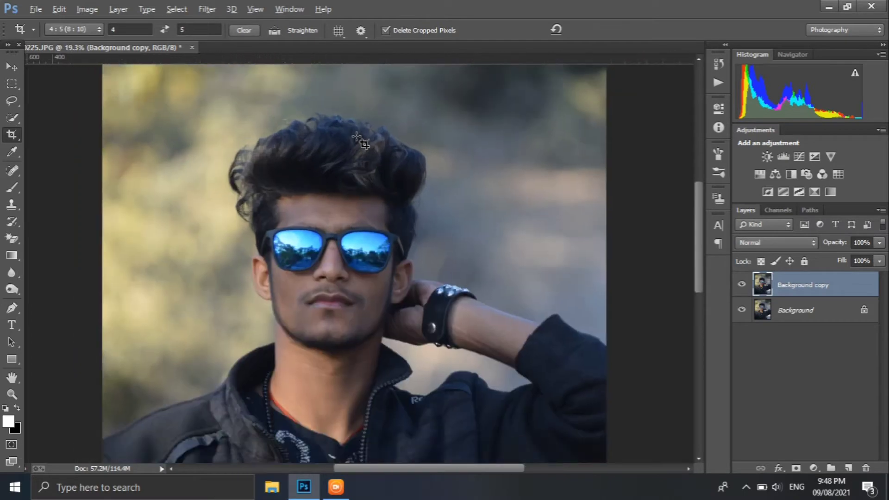
pyautogui.scroll(-3, 357, 139)
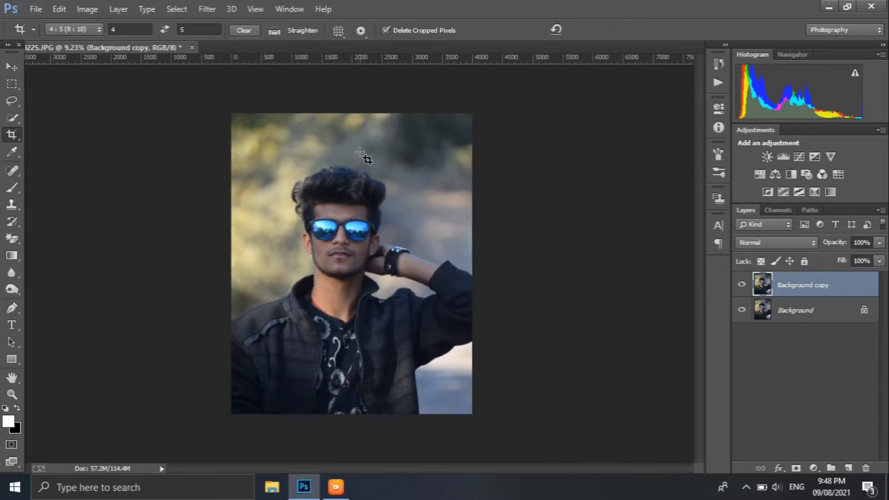
pyautogui.scroll(3, 360, 152)
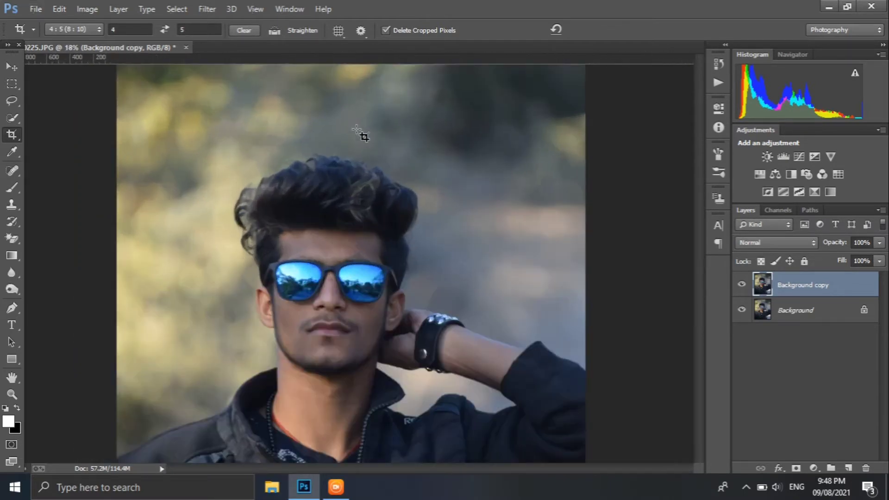
pyautogui.scroll(3, 363, 136)
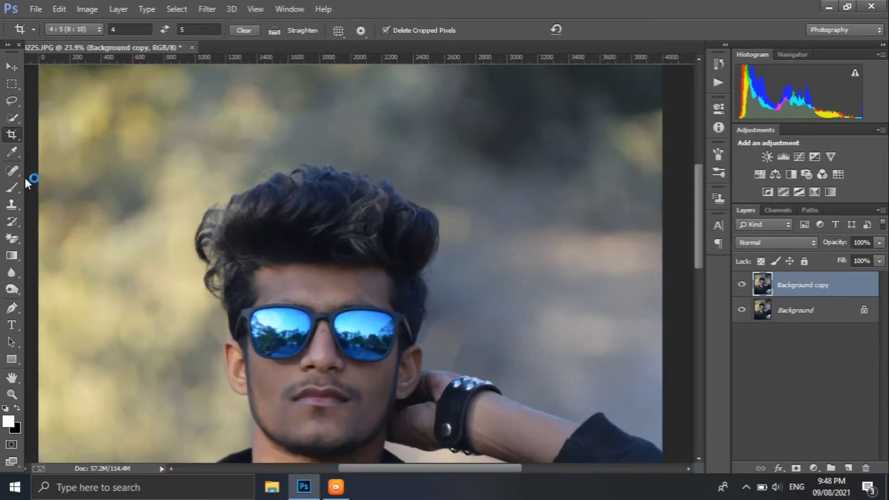
# Step: Apply the Liquify filter to the duplicate layer, pushing the hair upward and outward along its sides and top for more volume
pyautogui.click(206, 9)
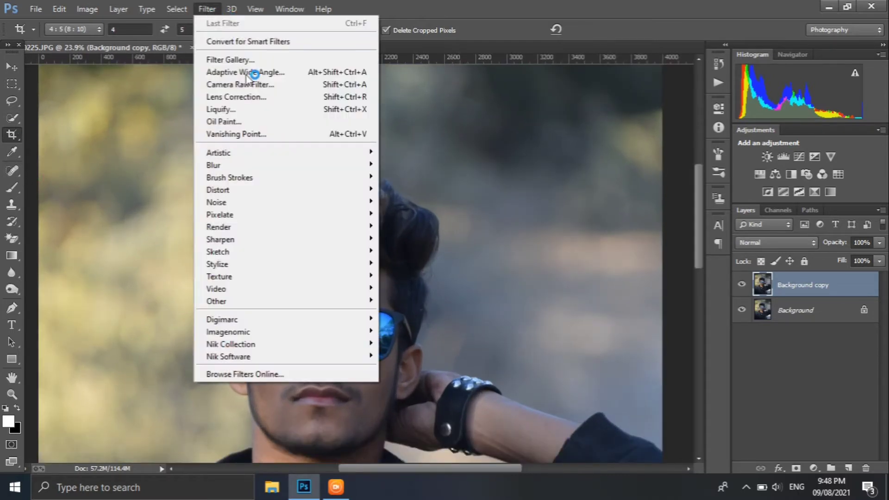
pyautogui.click(271, 108)
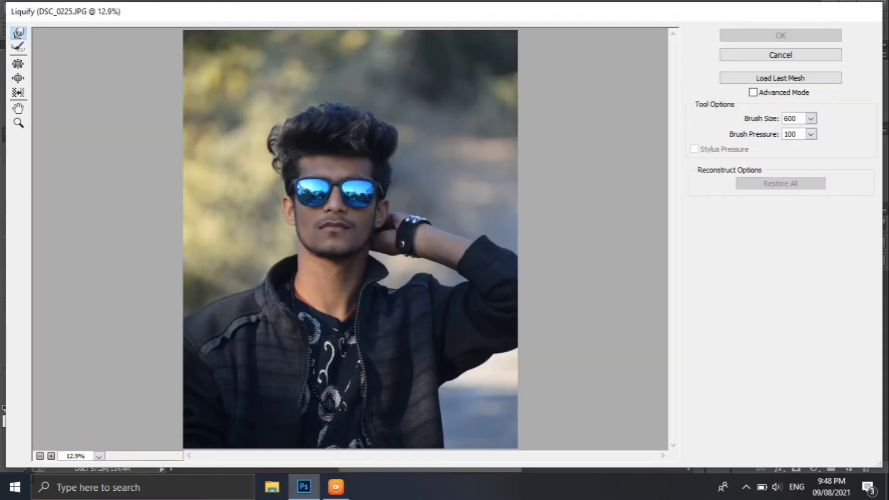
pyautogui.click(51, 457)
pyautogui.click(51, 457)
pyautogui.moveTo(353, 204); pyautogui.dragTo(350, 389)
pyautogui.moveTo(221, 165)
pyautogui.mouseDown()
pyautogui.moveTo(222, 150)
pyautogui.moveTo(185, 142)
pyautogui.mouseUp()
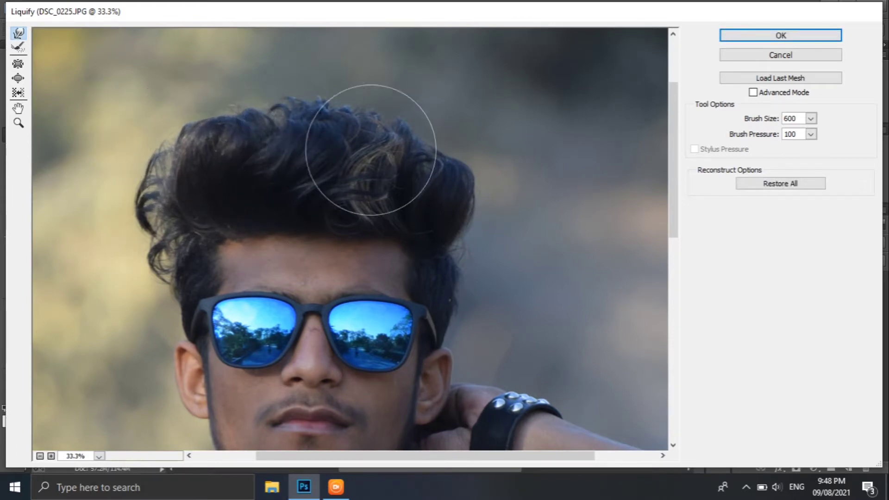
pyautogui.moveTo(457, 164); pyautogui.dragTo(460, 154)
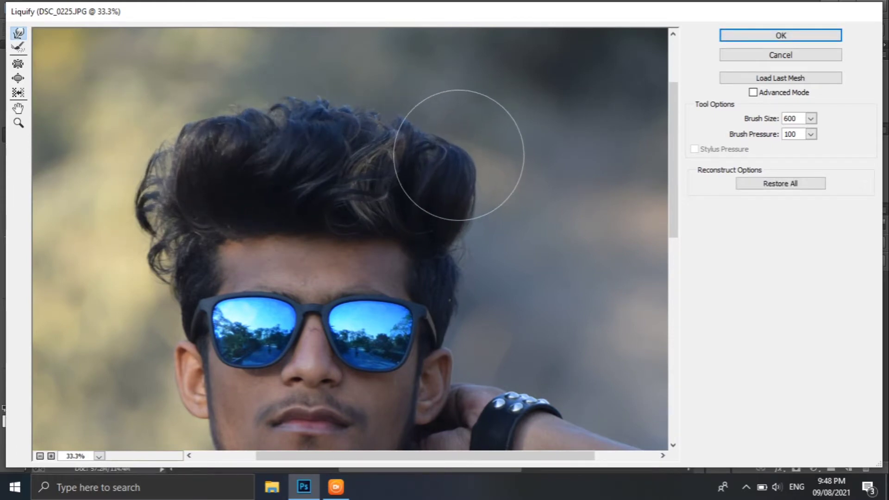
pyautogui.moveTo(391, 154); pyautogui.dragTo(394, 141)
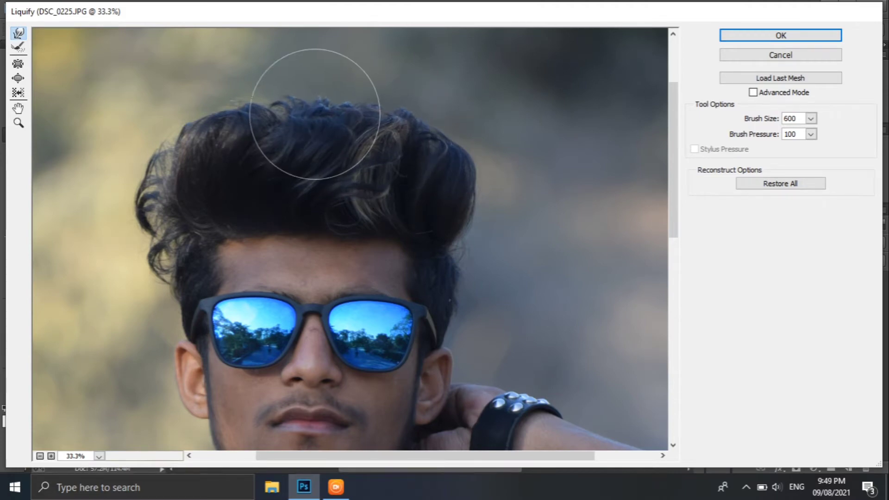
pyautogui.moveTo(315, 112); pyautogui.dragTo(278, 100)
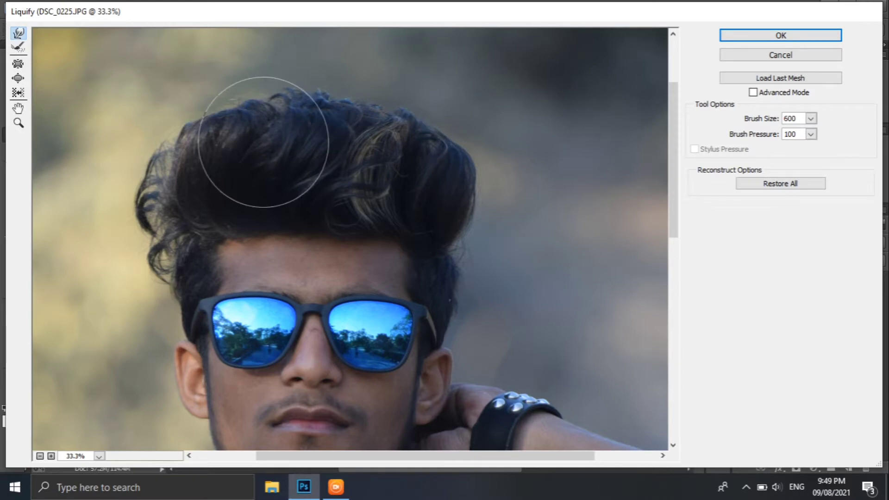
pyautogui.moveTo(208, 133); pyautogui.dragTo(206, 123)
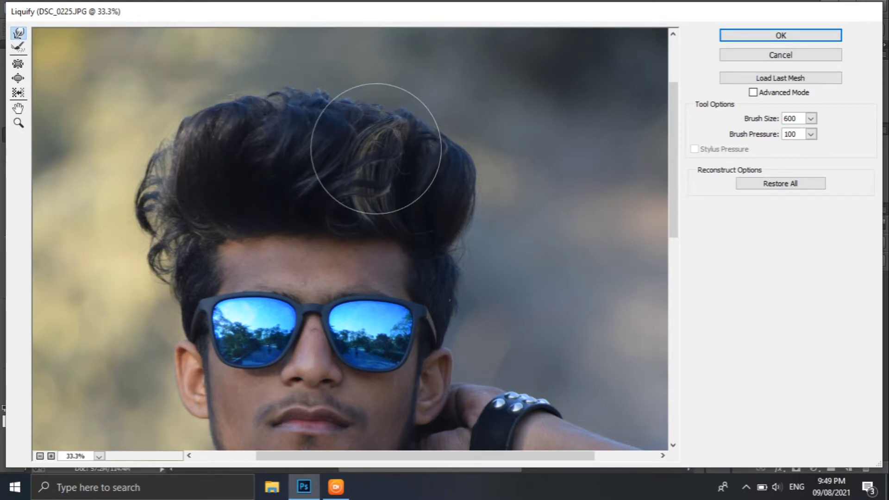
pyautogui.click(747, 37)
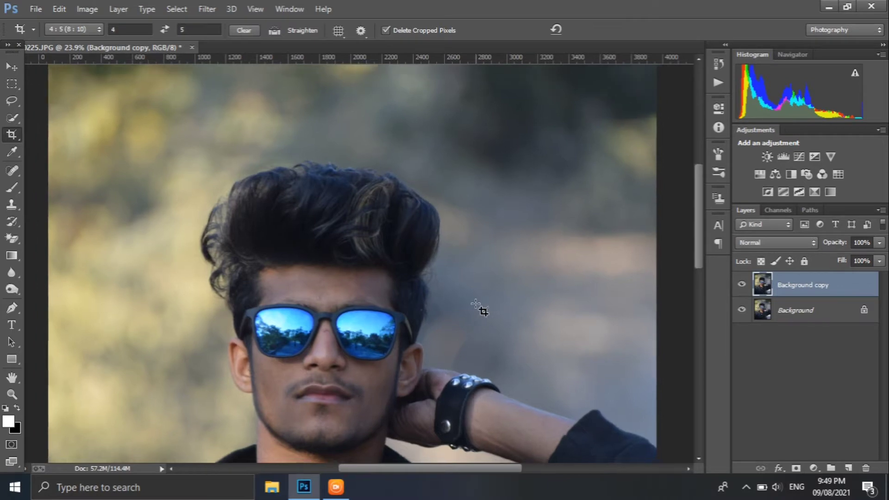
# Step: Start the Camera Raw Filter on the duplicate layer and set Contrast to -100 and Highlights to -13
pyautogui.hotkey('ctrl', '-')
pyautogui.hotkey('ctrl', '-')
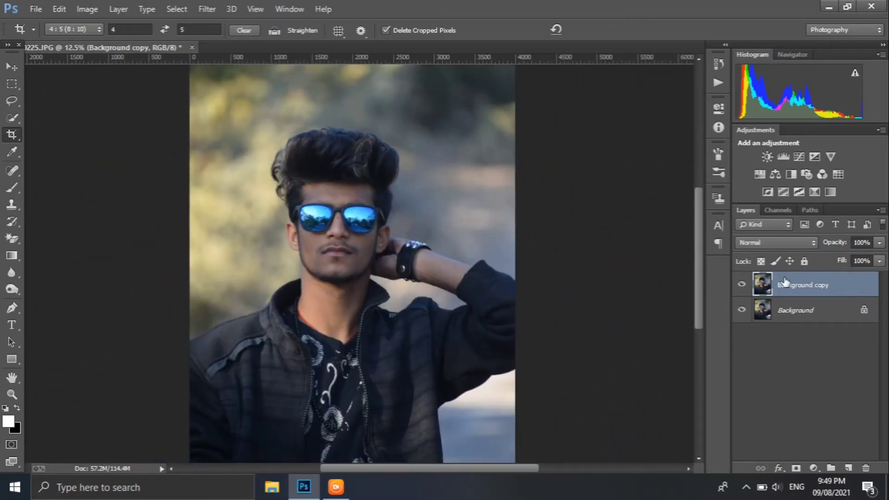
pyautogui.scroll(-2, 416, 298)
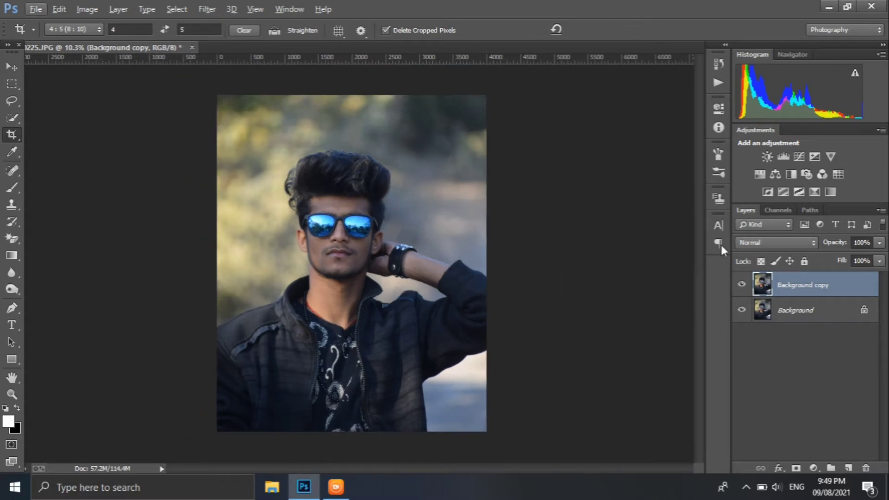
pyautogui.click(204, 10)
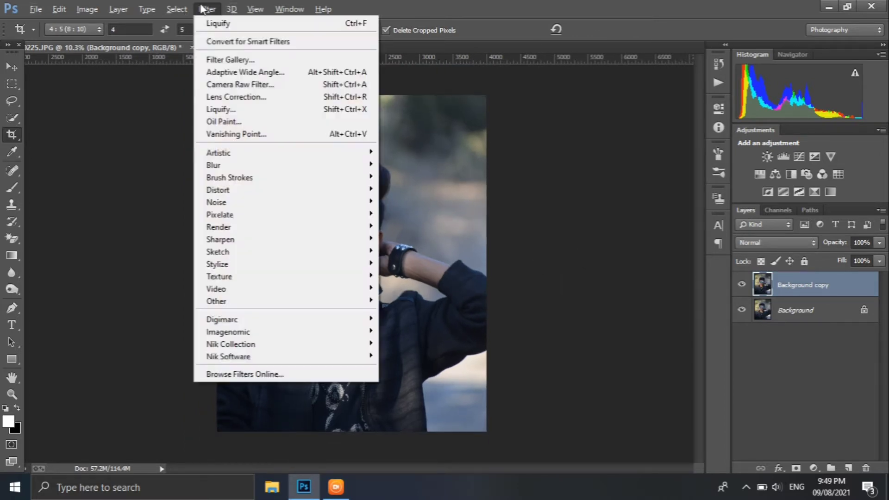
pyautogui.click(265, 88)
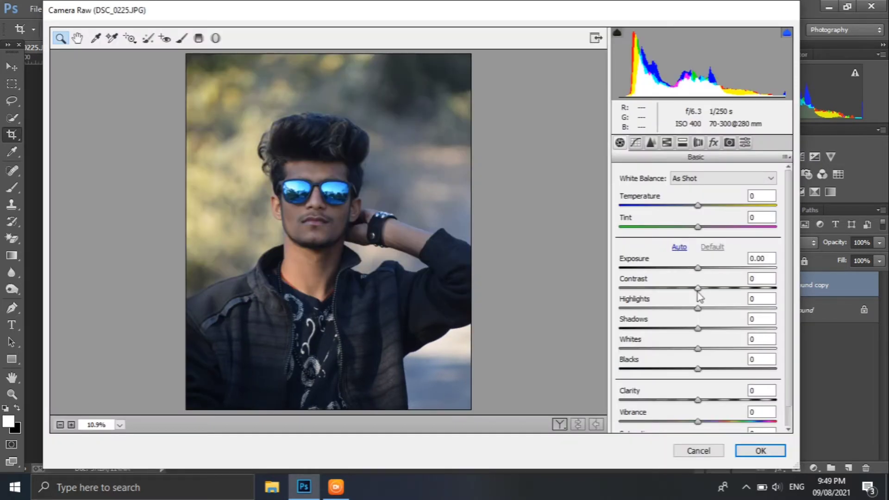
pyautogui.moveTo(702, 290); pyautogui.dragTo(601, 297)
pyautogui.moveTo(697, 308); pyautogui.dragTo(688, 317)
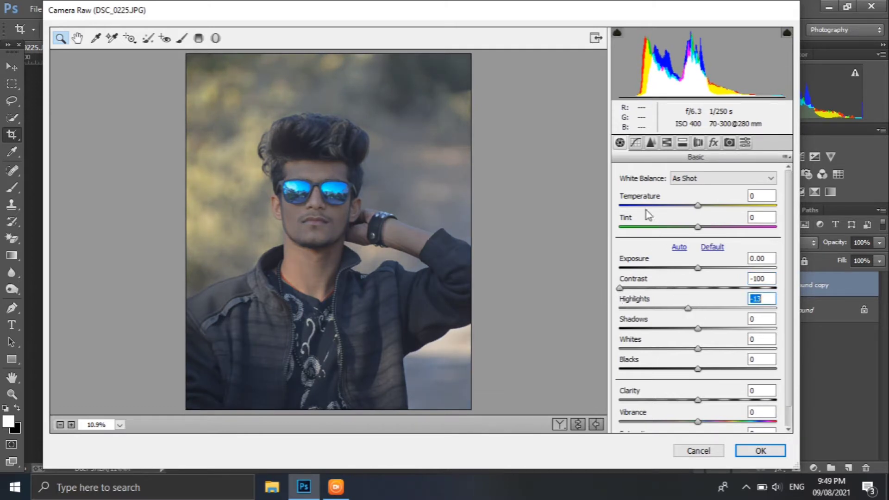
# Step: Shape the RGB point tone curve into an S with input/output points at 63/44, 126/141 and 192/221
pyautogui.click(635, 143)
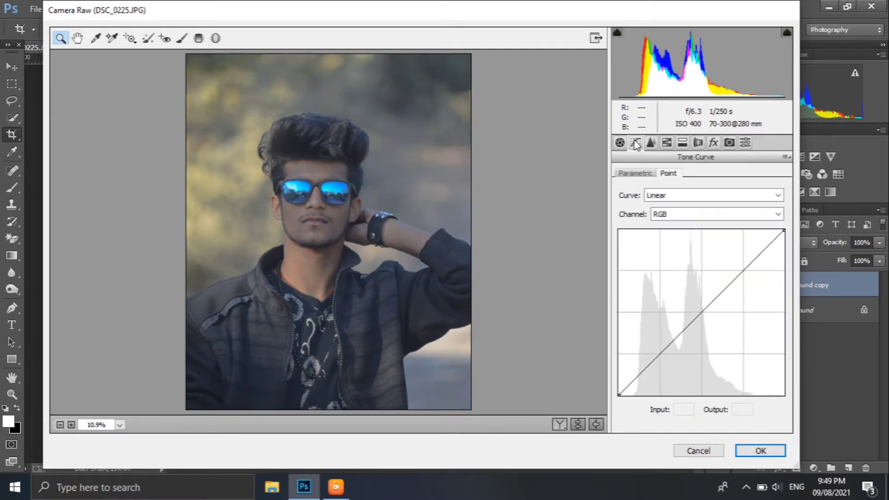
pyautogui.click(661, 353)
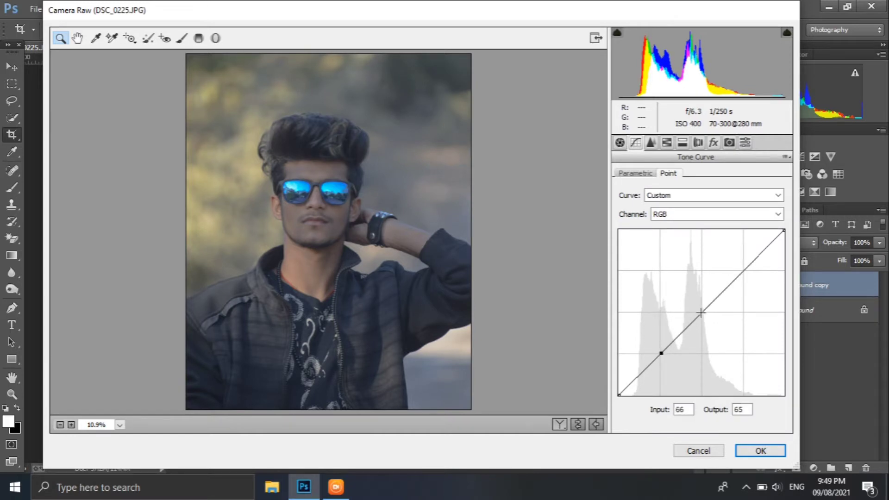
pyautogui.click(701, 313)
pyautogui.click(743, 270)
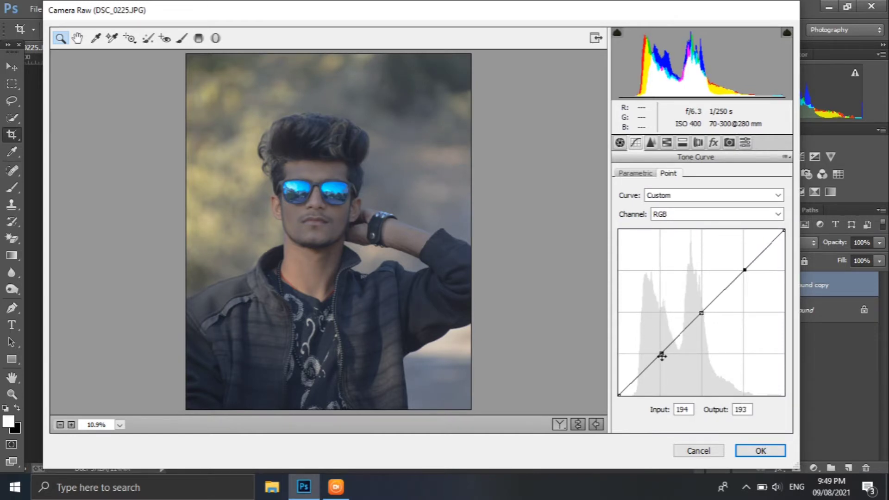
pyautogui.moveTo(661, 356); pyautogui.dragTo(660, 364)
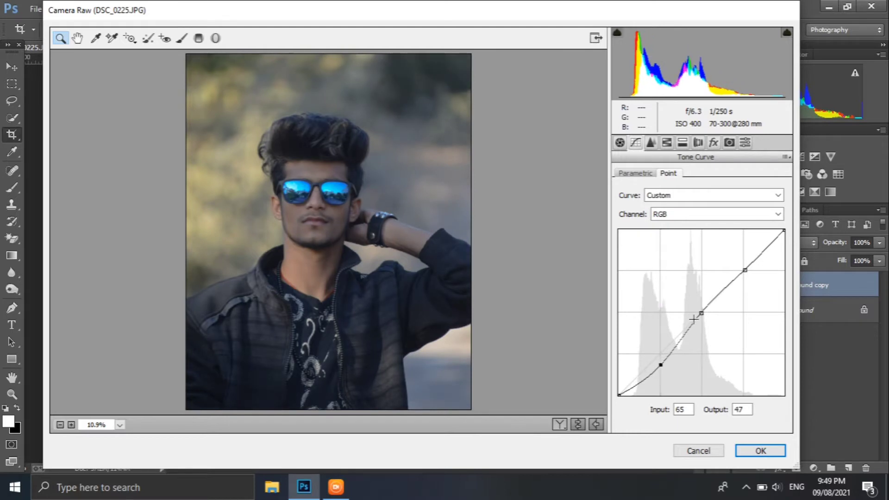
pyautogui.moveTo(702, 312); pyautogui.dragTo(700, 303)
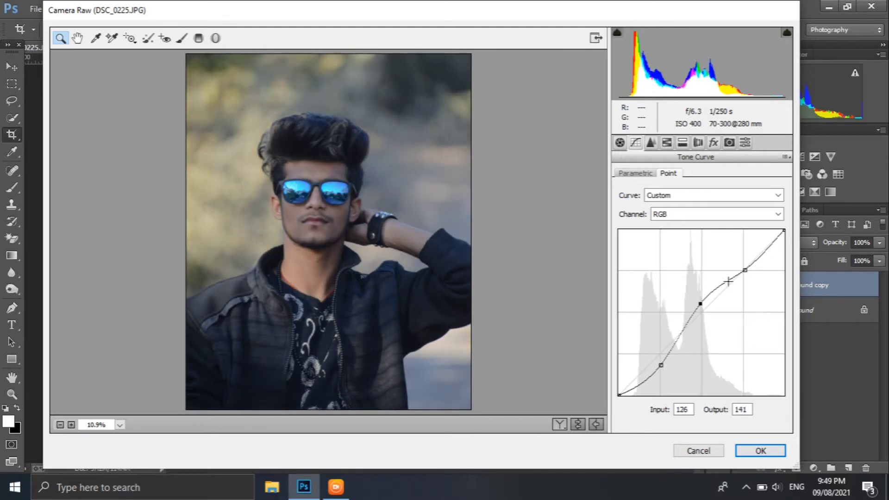
pyautogui.moveTo(746, 270); pyautogui.dragTo(743, 251)
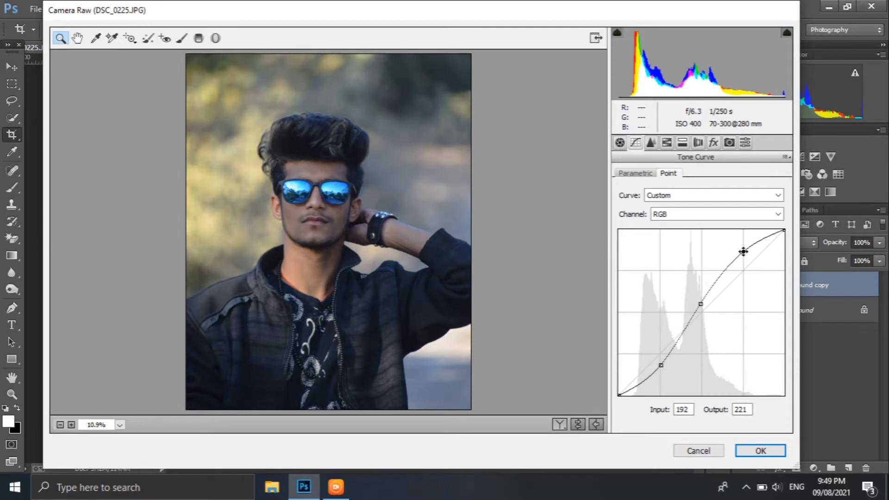
pyautogui.moveTo(657, 368); pyautogui.dragTo(659, 373)
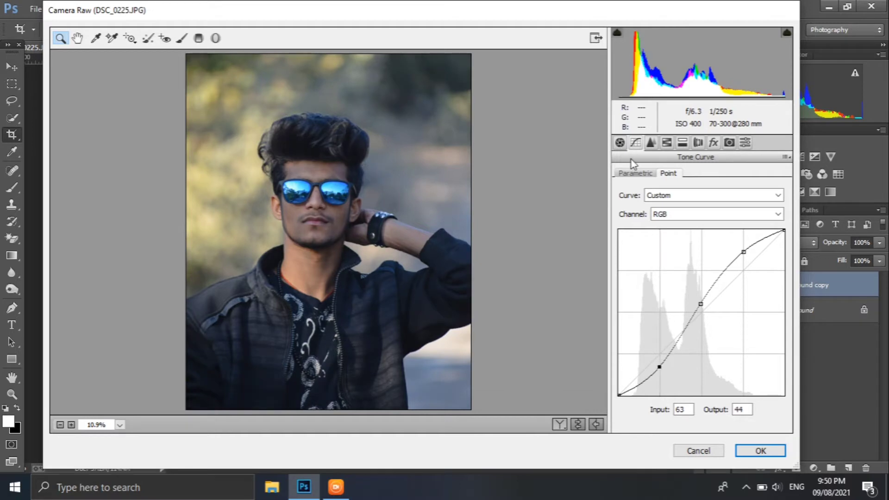
# Step: Set the luminance of the Oranges to +33 in the HSL adjustments
pyautogui.click(666, 142)
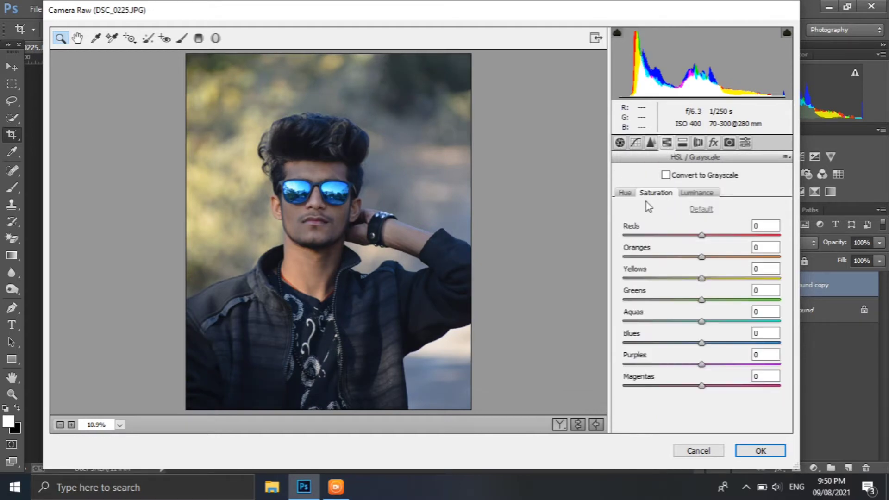
pyautogui.click(710, 195)
pyautogui.moveTo(702, 257); pyautogui.dragTo(730, 261)
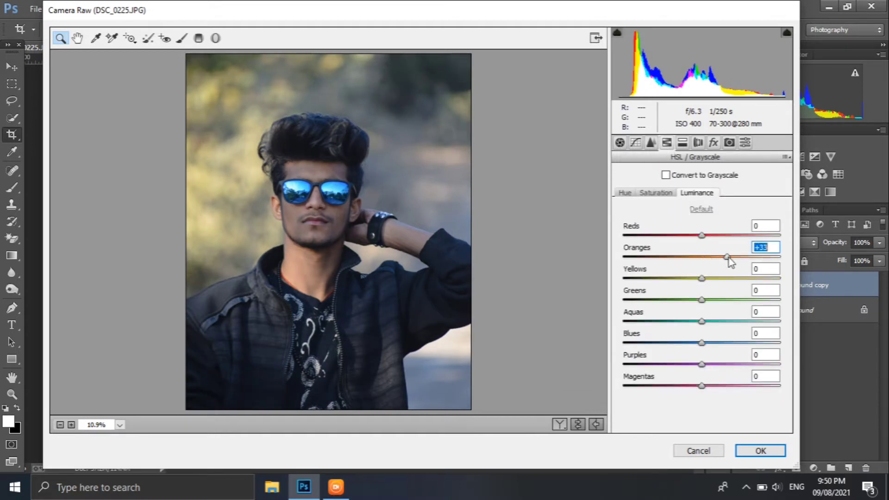
# Step: Set the HSL hue of Yellows to -91, Greens to -97, Aquas to -13 and Blues to -13
pyautogui.click(625, 193)
pyautogui.moveTo(702, 278); pyautogui.dragTo(630, 278)
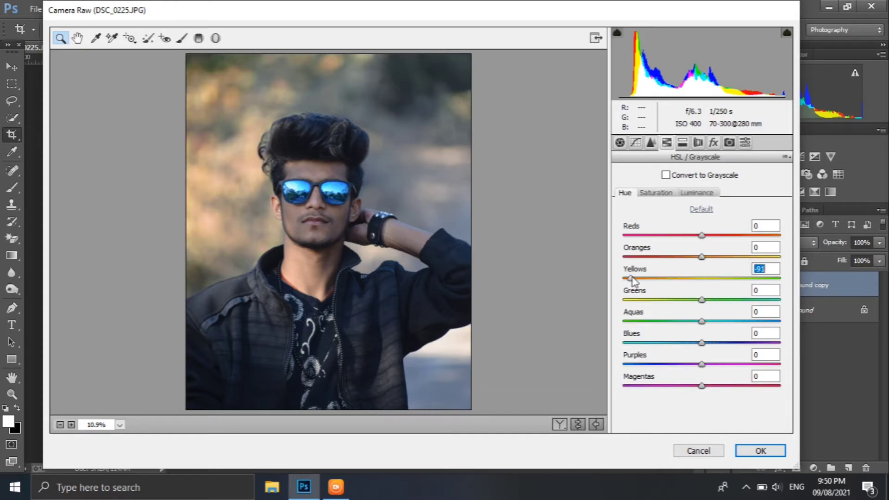
pyautogui.moveTo(701, 300); pyautogui.dragTo(637, 311)
pyautogui.moveTo(701, 321); pyautogui.dragTo(693, 345)
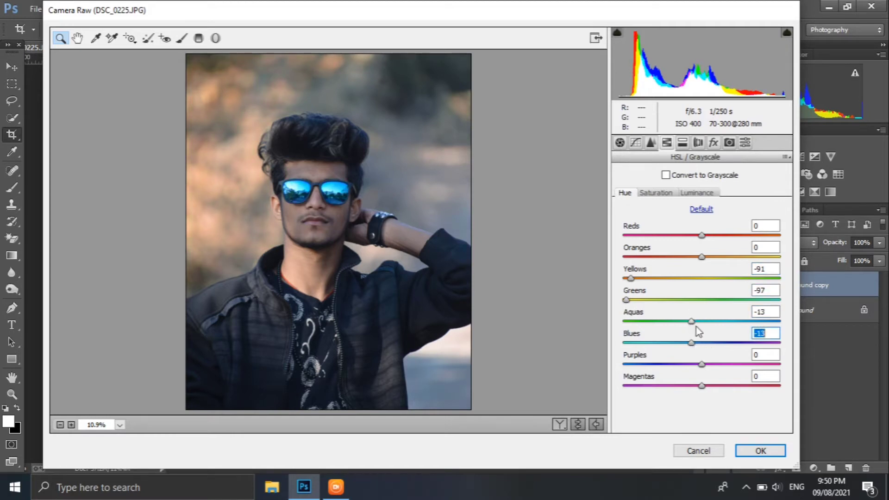
# Step: Set the HSL saturation of Yellows to +66, Aquas to +25 and Blues to +23
pyautogui.click(668, 194)
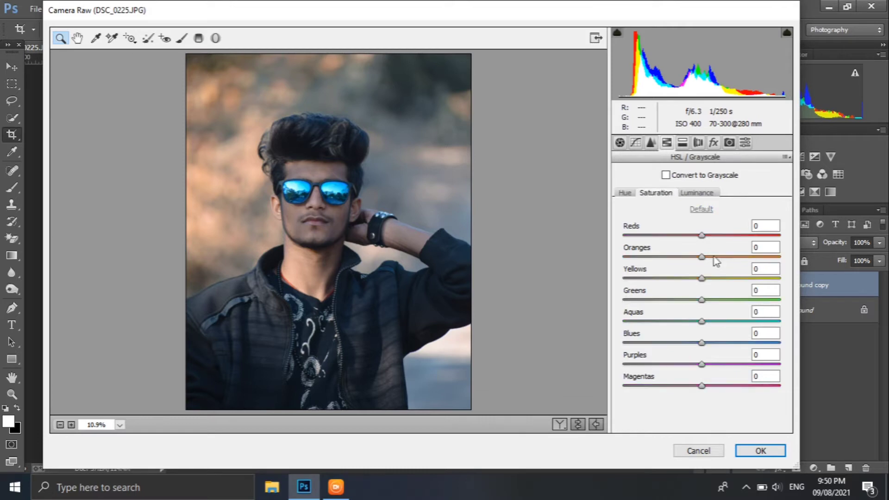
pyautogui.moveTo(703, 279); pyautogui.dragTo(754, 278)
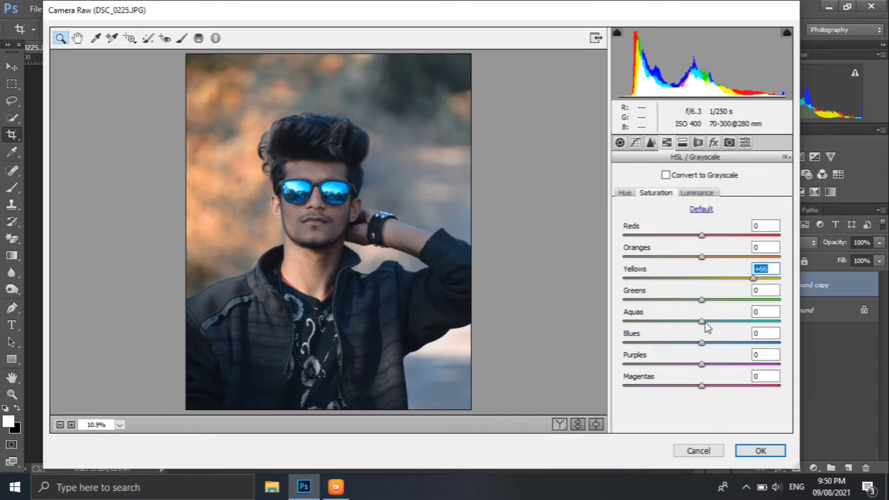
pyautogui.moveTo(705, 322); pyautogui.dragTo(723, 343)
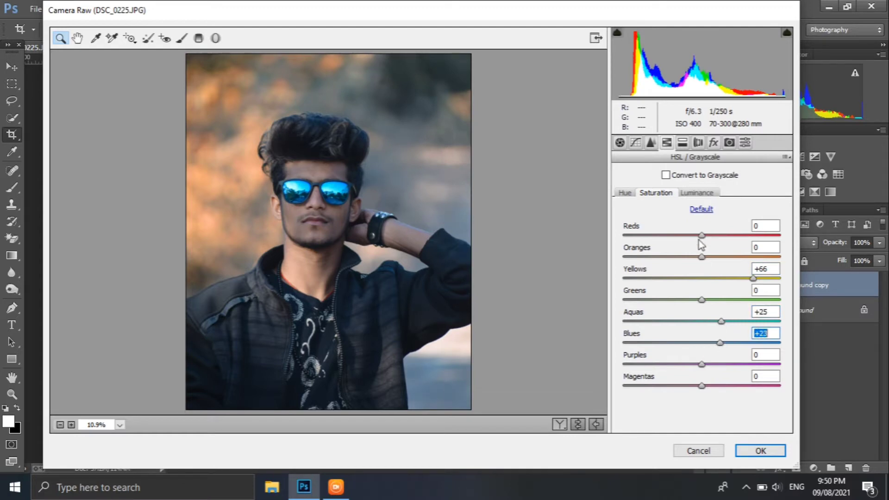
# Step: Set the Split Toning hue to 69 for the highlights and 171 for the shadows
pyautogui.click(683, 144)
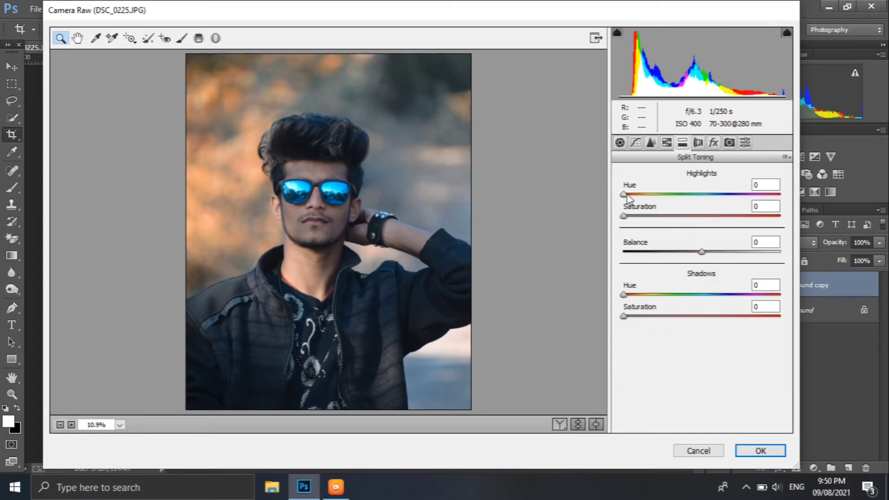
pyautogui.moveTo(625, 195); pyautogui.dragTo(651, 202)
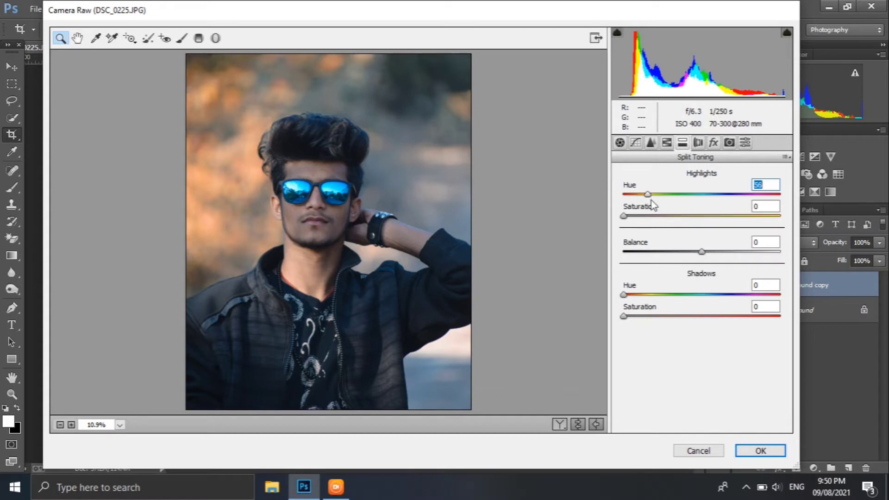
pyautogui.click(697, 295)
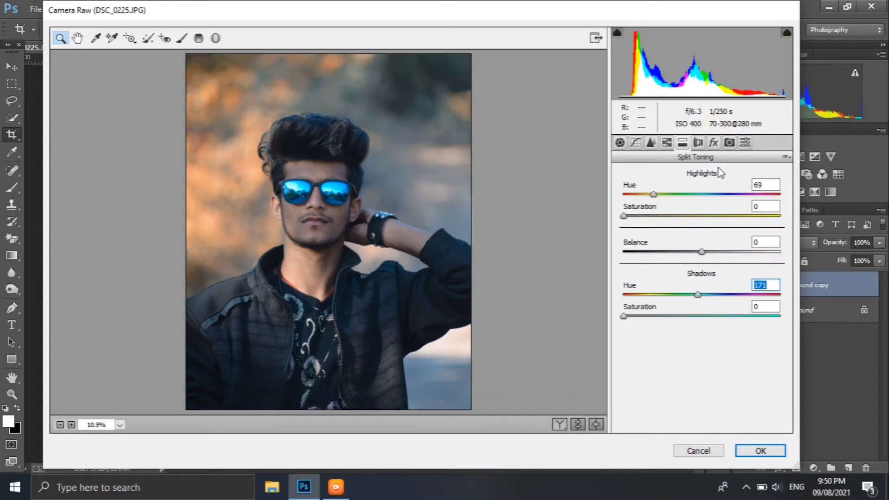
# Step: Set the Camera Calibration hue of Blue Primary to -18 and Green Primary to +24, compare with the original, and apply the Camera Raw filter
pyautogui.click(730, 143)
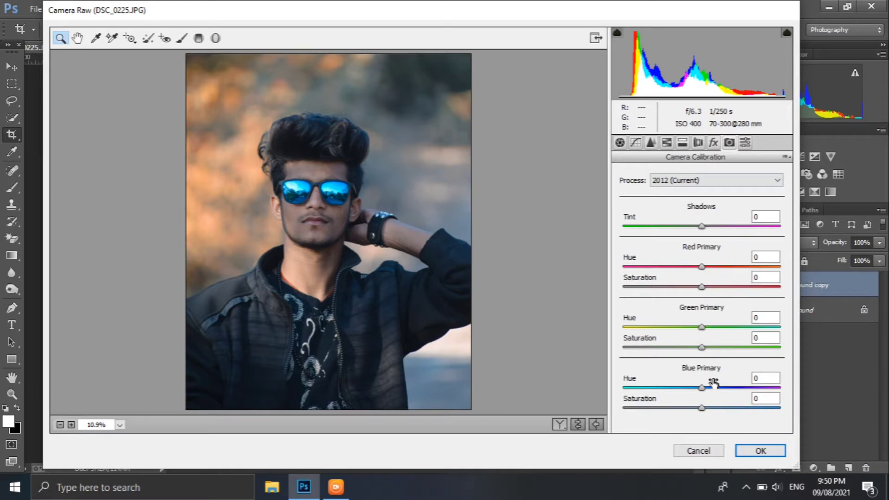
pyautogui.moveTo(701, 388)
pyautogui.mouseDown()
pyautogui.moveTo(679, 387)
pyautogui.moveTo(687, 387)
pyautogui.mouseUp()
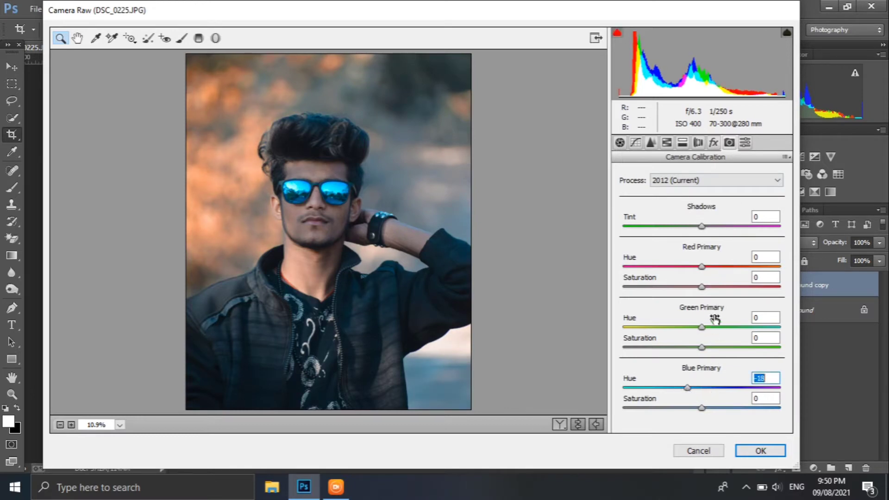
pyautogui.moveTo(701, 327); pyautogui.dragTo(725, 326)
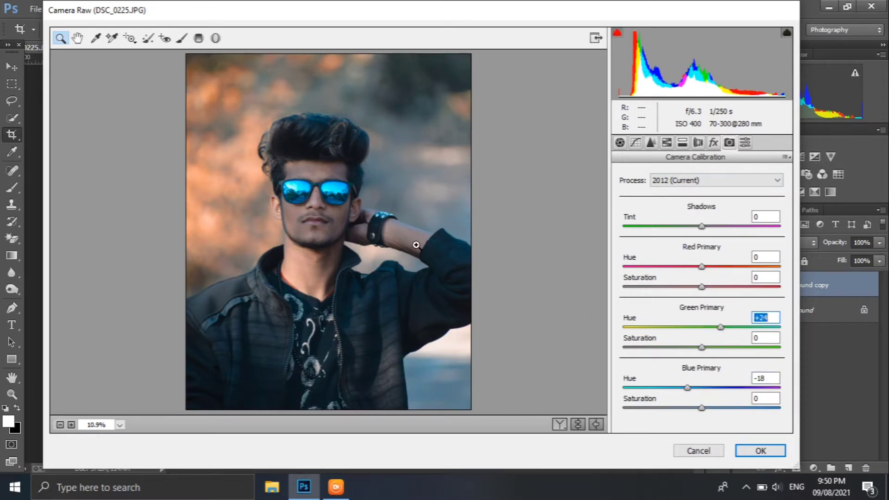
pyautogui.click(577, 427)
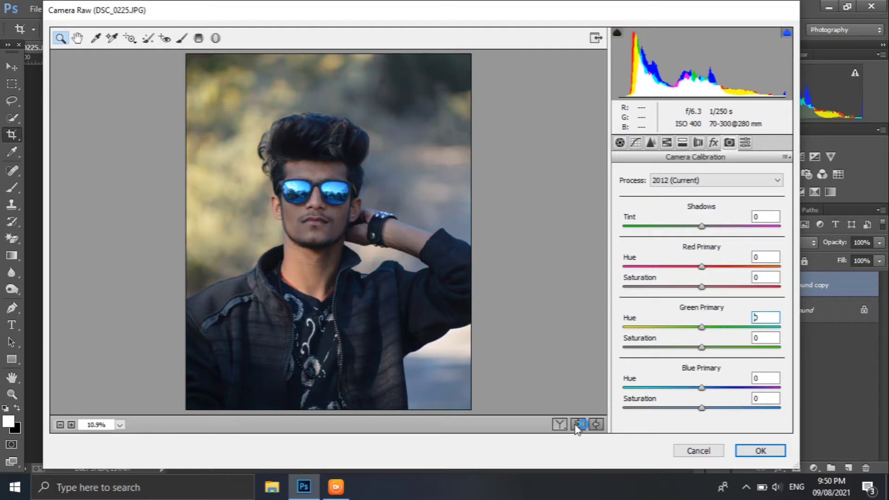
pyautogui.click(577, 426)
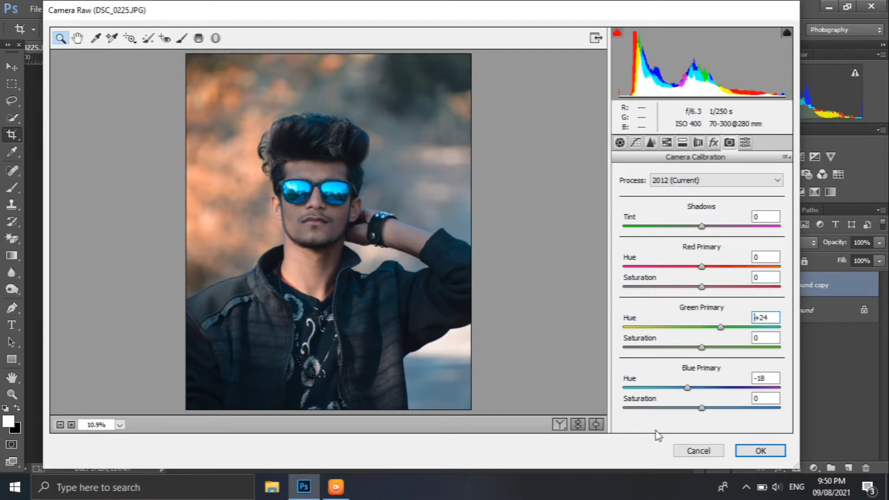
pyautogui.click(760, 450)
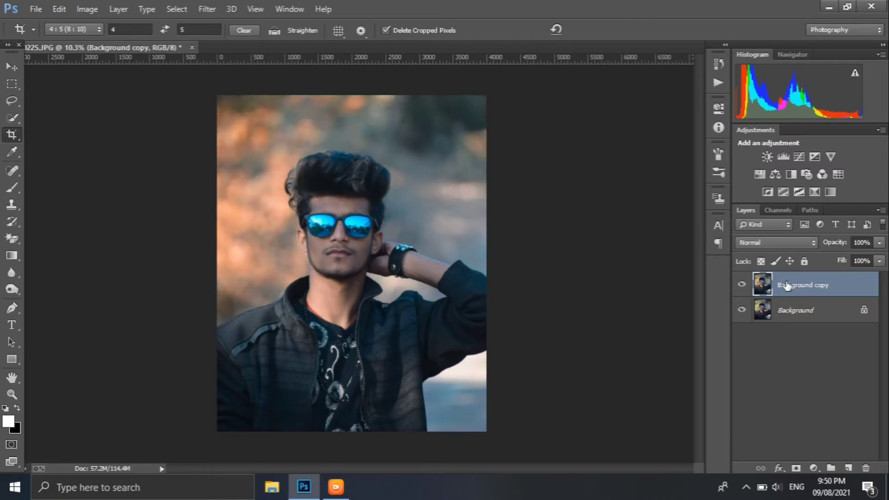
# Step: Duplicate the color-graded Background copy layer twice and hide the topmost duplicate
pyautogui.hotkey('ctrl', 'j')
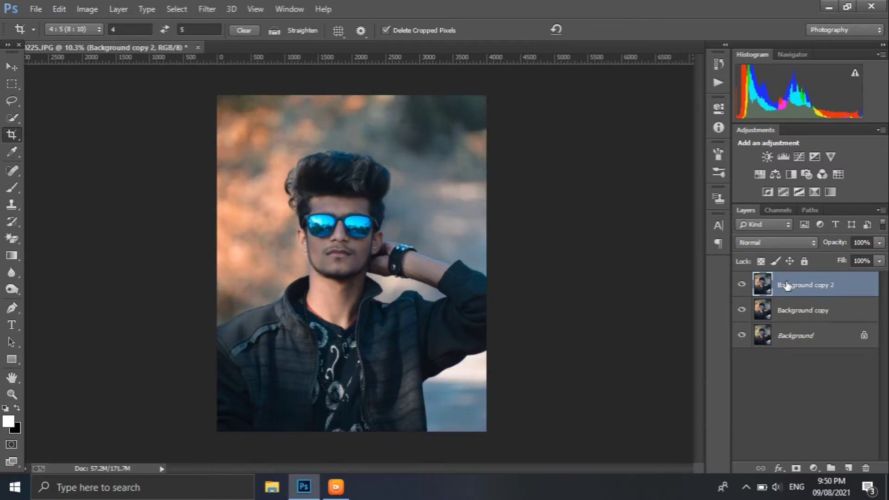
pyautogui.hotkey('ctrl', 'j')
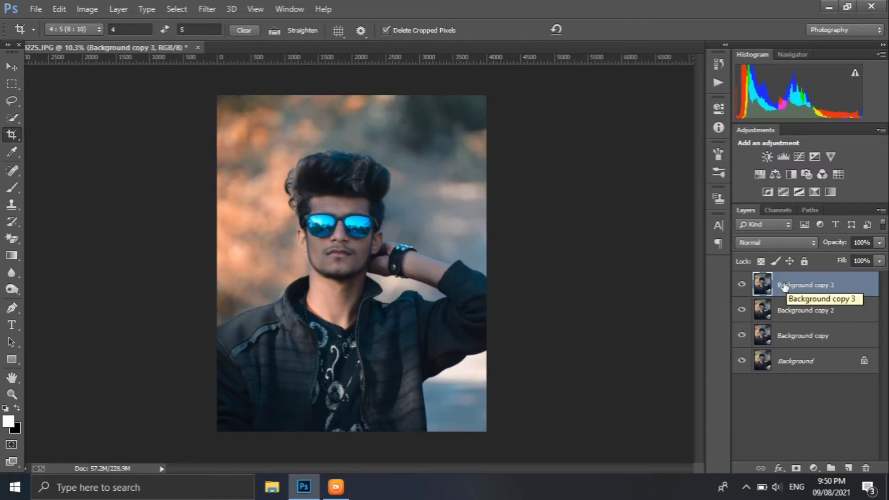
pyautogui.click(741, 284)
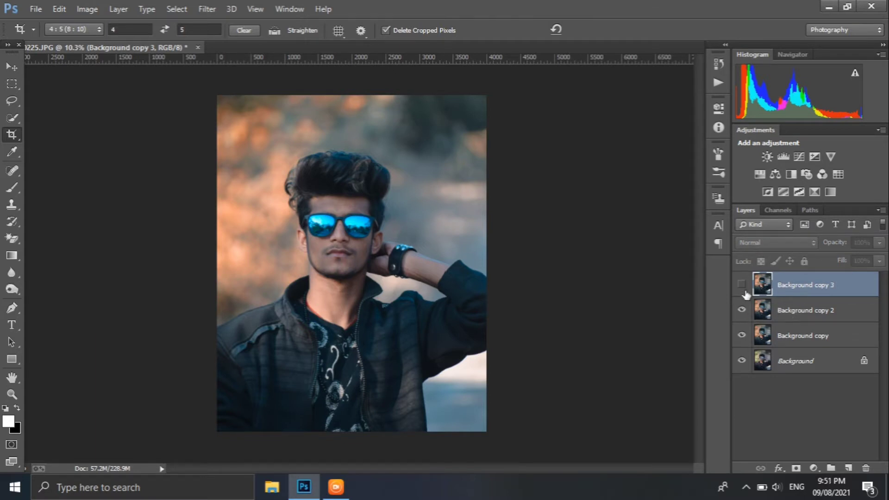
# Step: Delete the Background copy 2 layer and add an empty layer above Background copy
pyautogui.moveTo(820, 320); pyautogui.dragTo(866, 468)
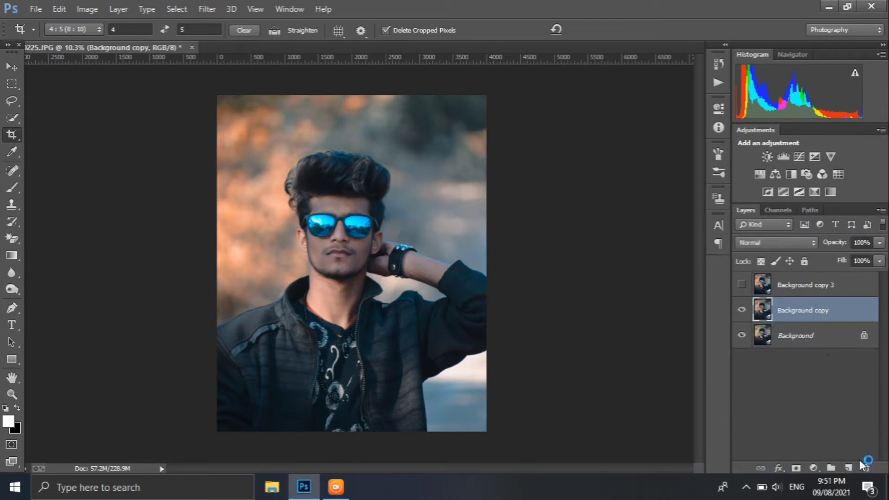
pyautogui.click(849, 468)
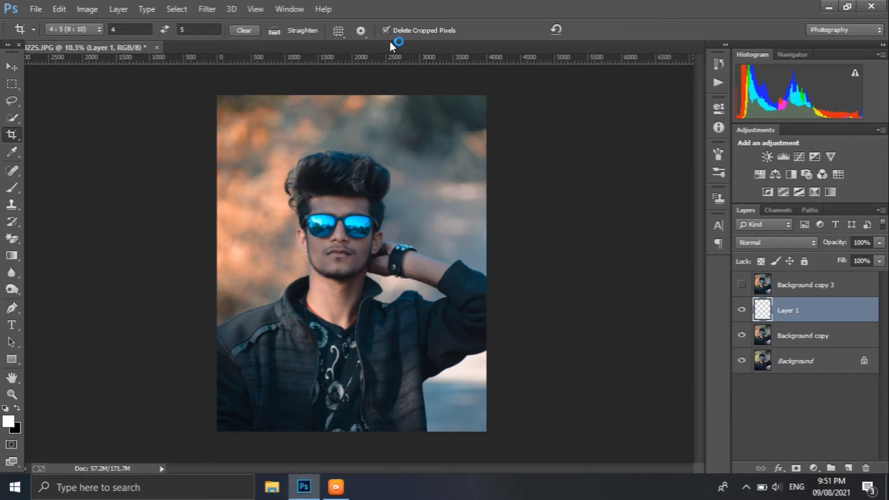
# Step: Smooth the forehead skin on the empty layer using the Mixer Brush at sizes 200 and 250
pyautogui.click(16, 186)
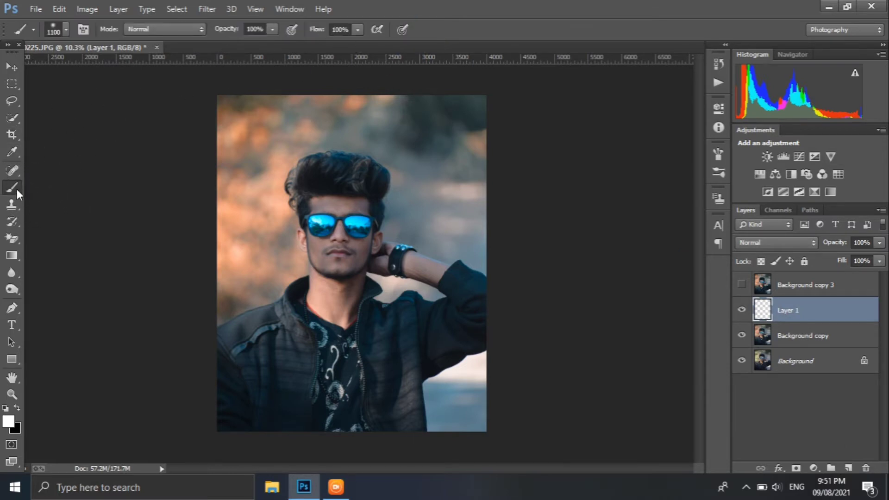
pyautogui.rightClick(17, 189)
pyautogui.click(60, 224)
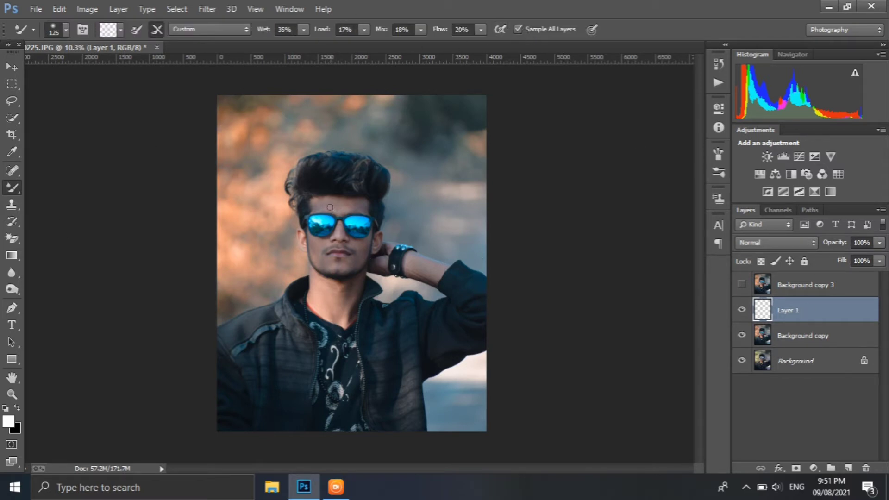
pyautogui.scroll(2, 329, 206)
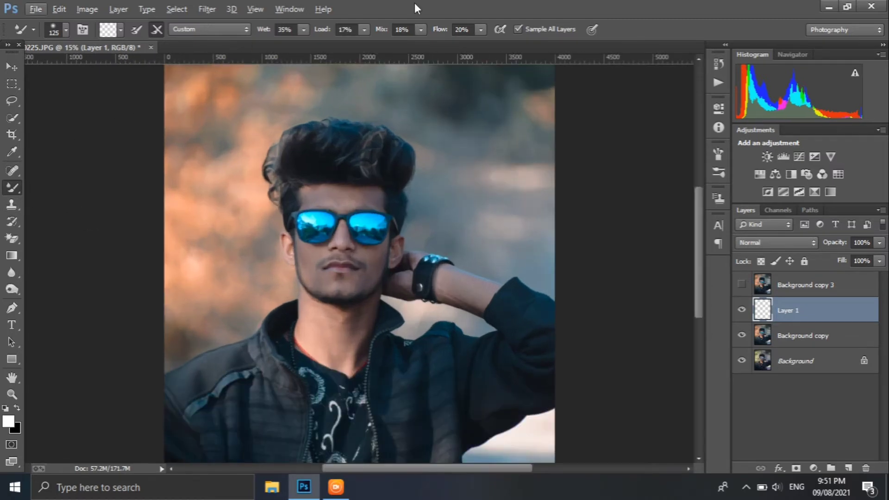
pyautogui.scroll(3, 366, 200)
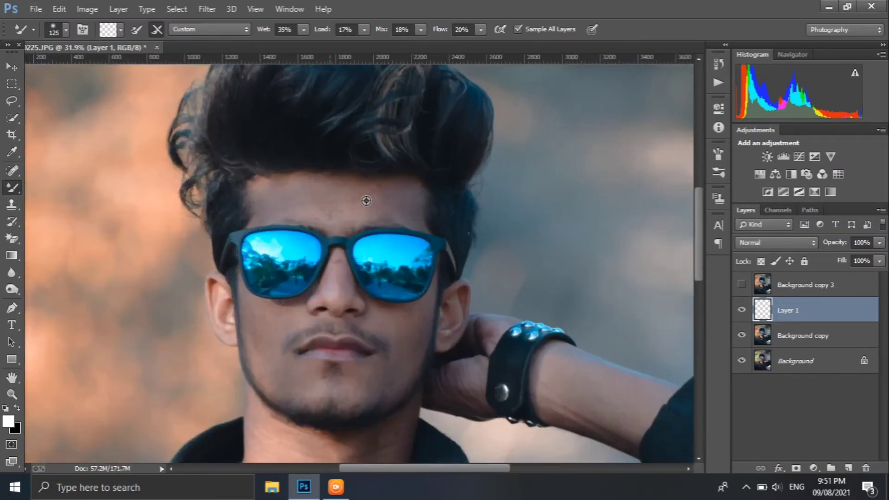
pyautogui.press(']')
pyautogui.press(']')
pyautogui.press(']')
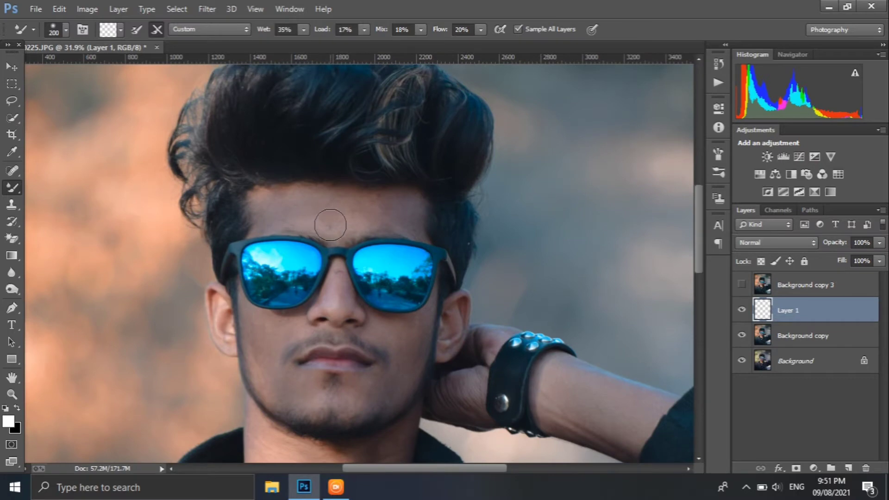
pyautogui.press(']')
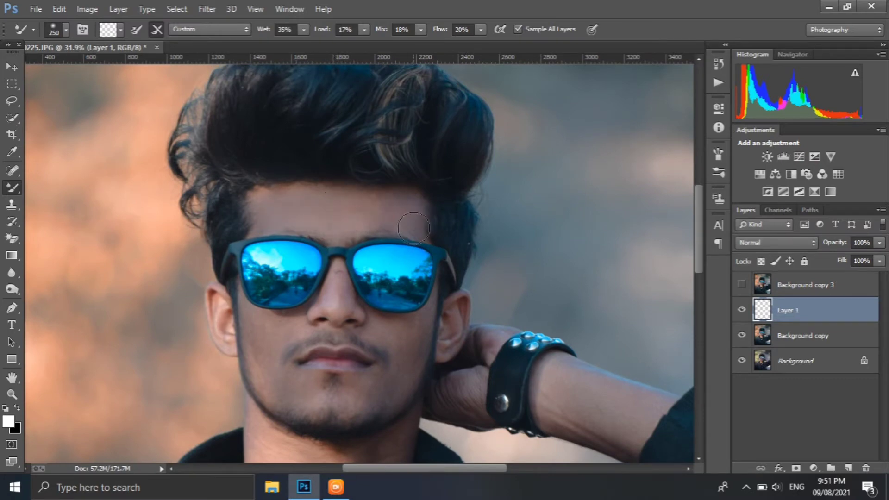
# Step: Smooth the skin on the nose and cheeks with the Mixer Brush at size 100
pyautogui.press('[')
pyautogui.press('[')
pyautogui.press('[')
pyautogui.press('[')
pyautogui.press('[')
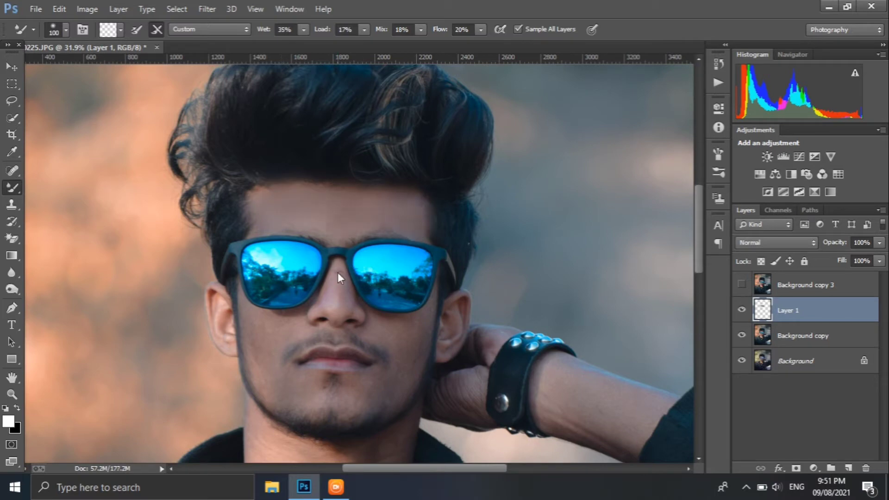
pyautogui.scroll(4, 267, 338)
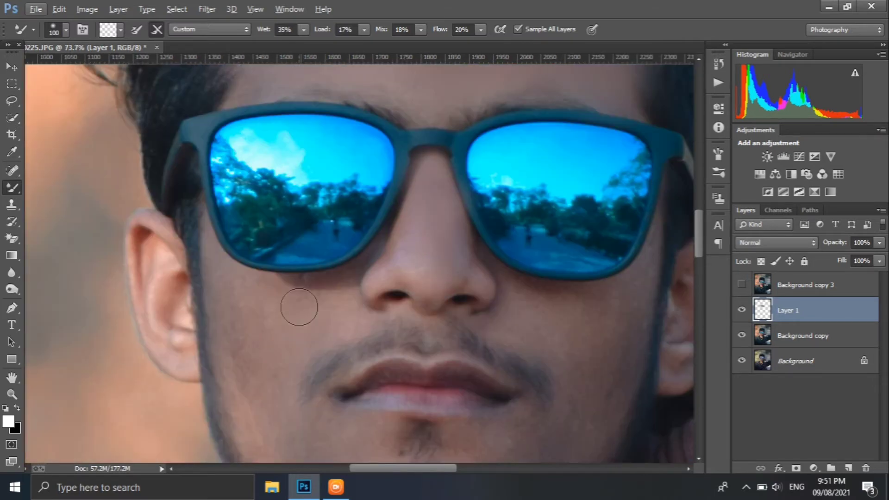
pyautogui.scroll(-1, 542, 293)
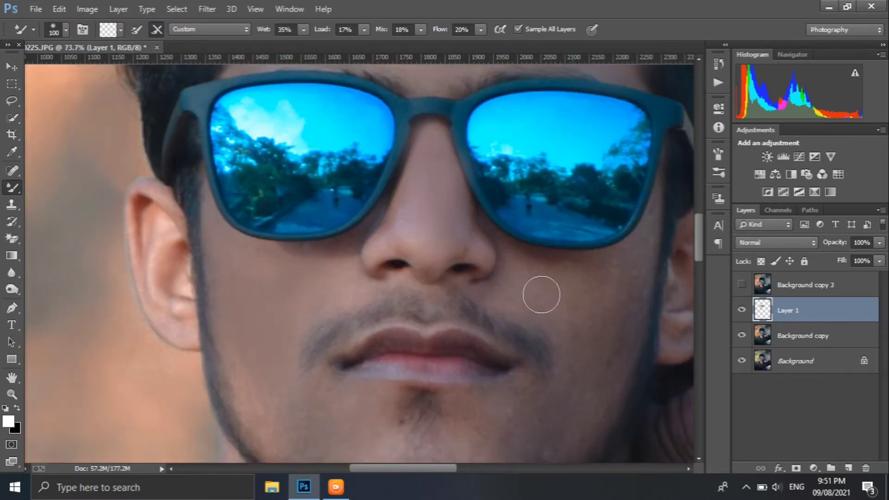
# Step: Smooth the neck skin with the Mixer Brush enlarged to size 250
pyautogui.scroll(-2, 619, 292)
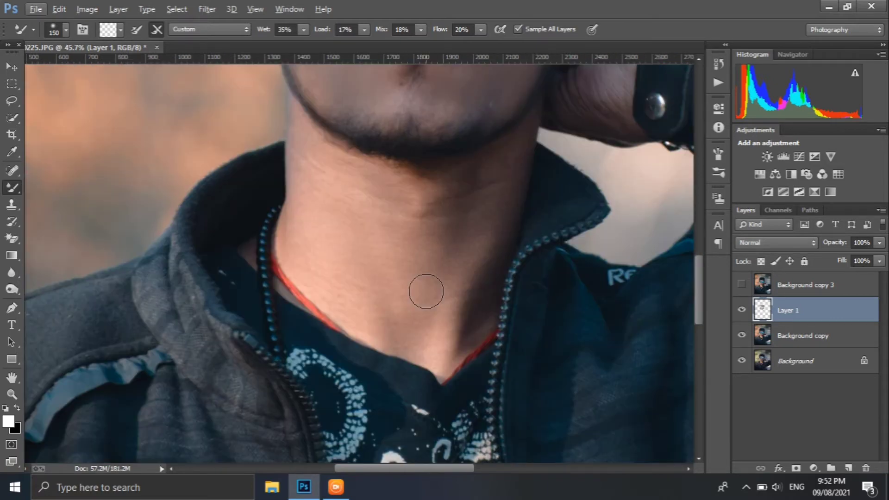
pyautogui.press(']')
pyautogui.press(']')
pyautogui.press(']')
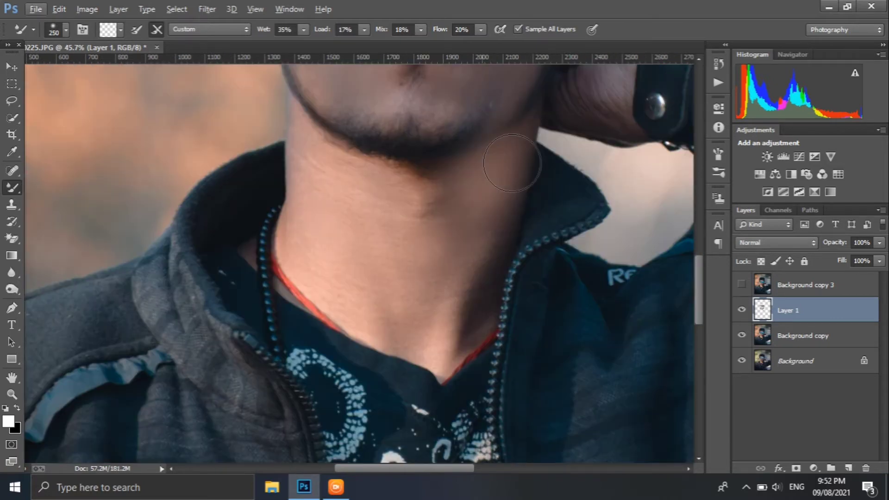
pyautogui.moveTo(512, 163)
pyautogui.mouseDown()
pyautogui.moveTo(476, 310)
pyautogui.moveTo(423, 333)
pyautogui.mouseUp()
# Step: Smooth the skin of the raised forearm with the Mixer Brush at size 175, and reduce the brush to 150
pyautogui.moveTo(624, 121); pyautogui.dragTo(276, 235)
pyautogui.press('[')
pyautogui.press('[')
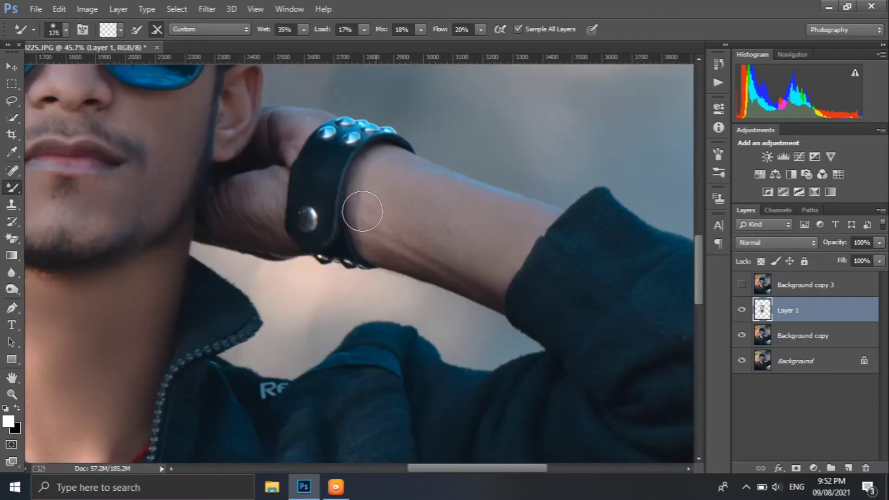
pyautogui.moveTo(363, 211); pyautogui.dragTo(485, 201)
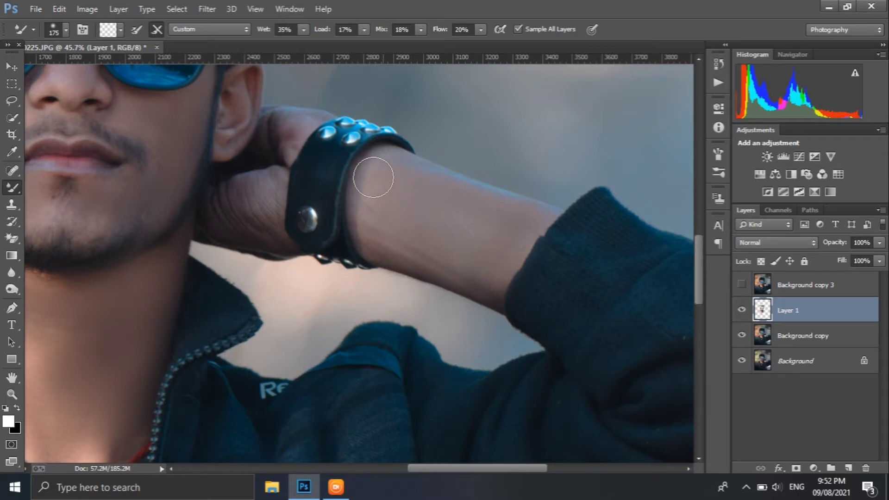
pyautogui.press('[')
# Step: Compare the portrait with and without the smoothing on Layer 1, and make Background copy 3 visible and active
pyautogui.scroll(-5, 206, 299)
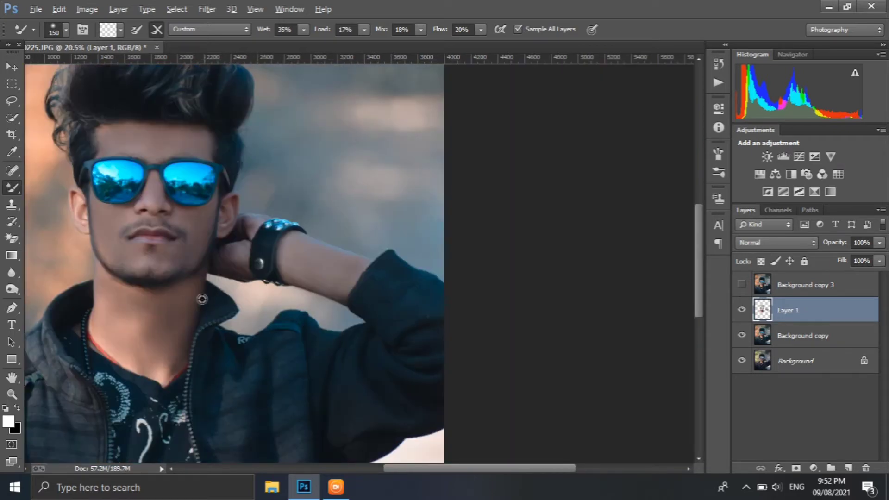
pyautogui.scroll(-3, 202, 299)
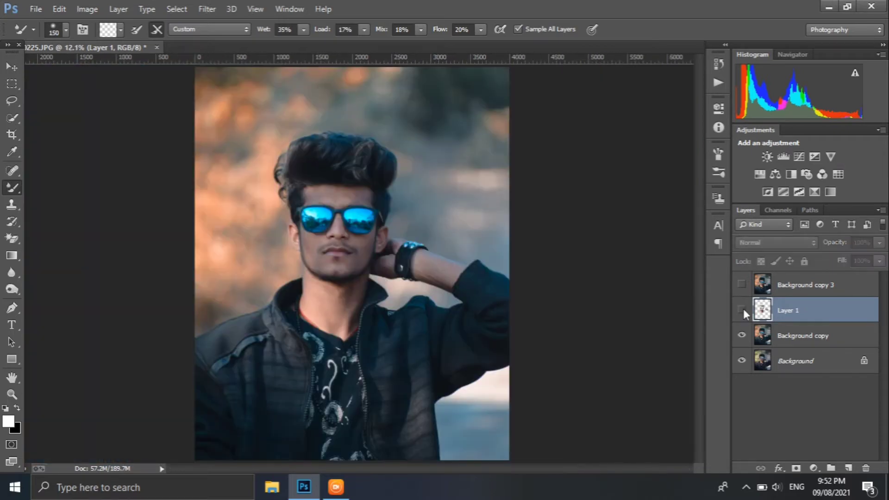
pyautogui.click(742, 309)
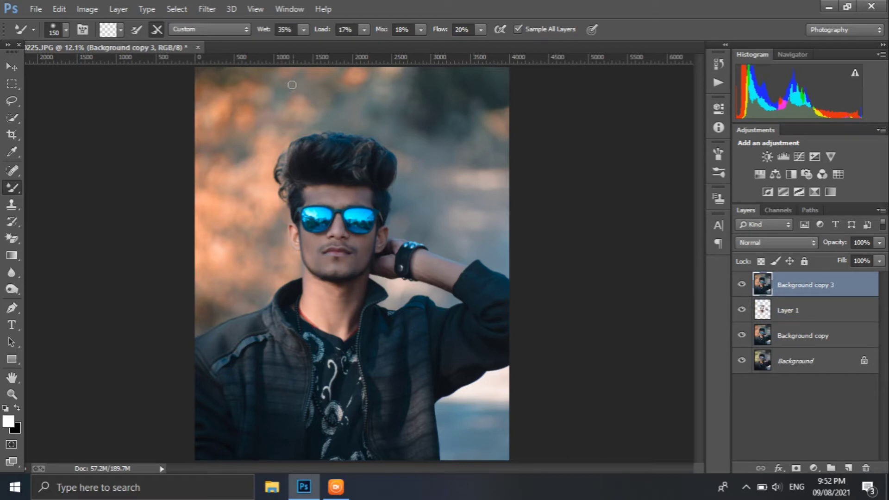
# Step: Apply a High Pass filter to Background copy 3 and set its blend mode to Vivid Light
pyautogui.click(206, 9)
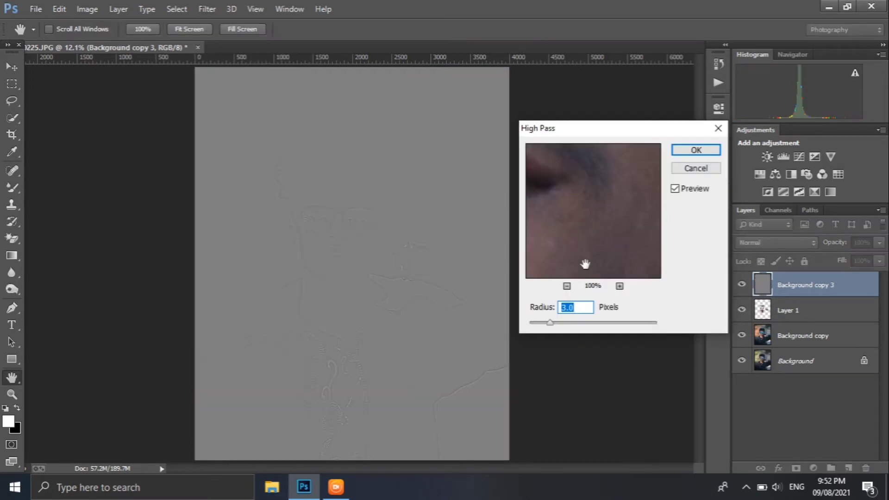
pyautogui.moveTo(586, 264); pyautogui.dragTo(580, 273)
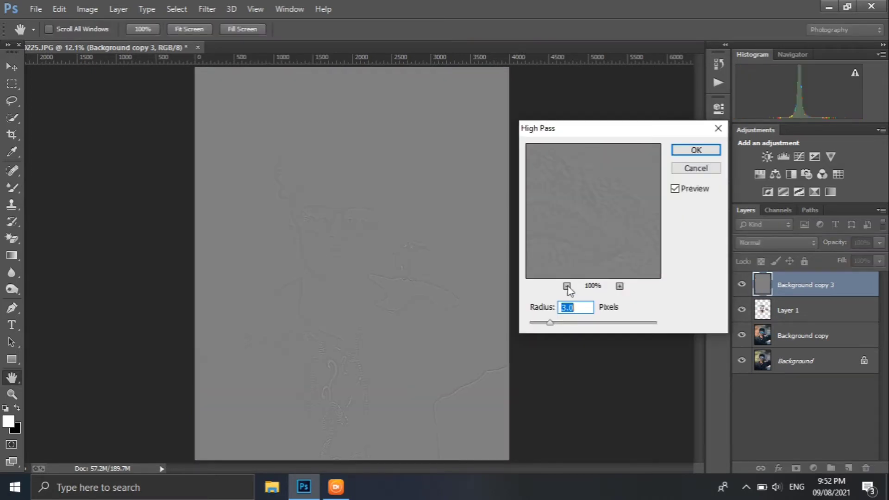
pyautogui.click(567, 286)
pyautogui.click(682, 149)
pyautogui.press('b')
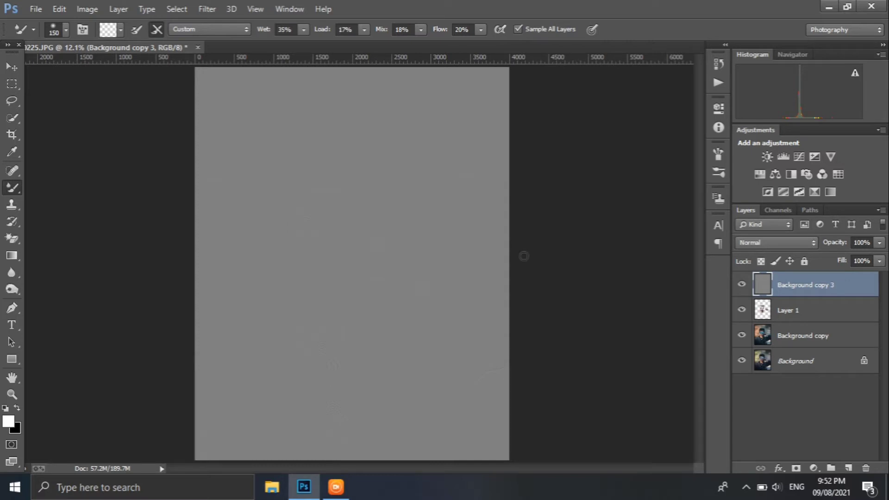
pyautogui.click(771, 242)
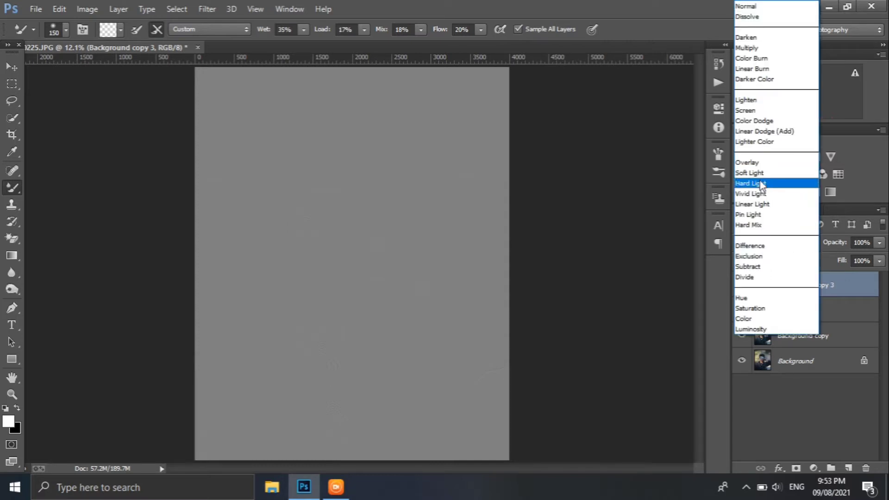
pyautogui.click(752, 195)
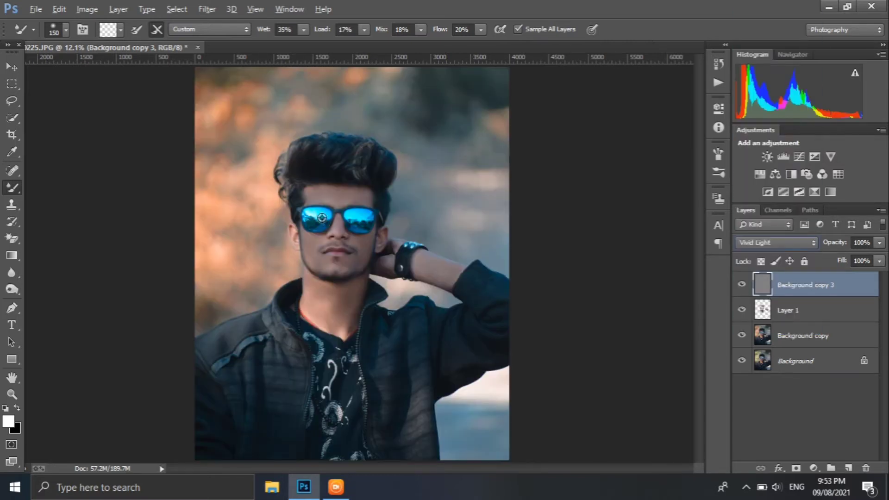
# Step: Compare the portrait close-up with and without the sharpening on Background copy 3 and the skin smoothing on Layer 1
pyautogui.click(11, 67)
pyautogui.scroll(1, 368, 252)
pyautogui.scroll(3, 331, 251)
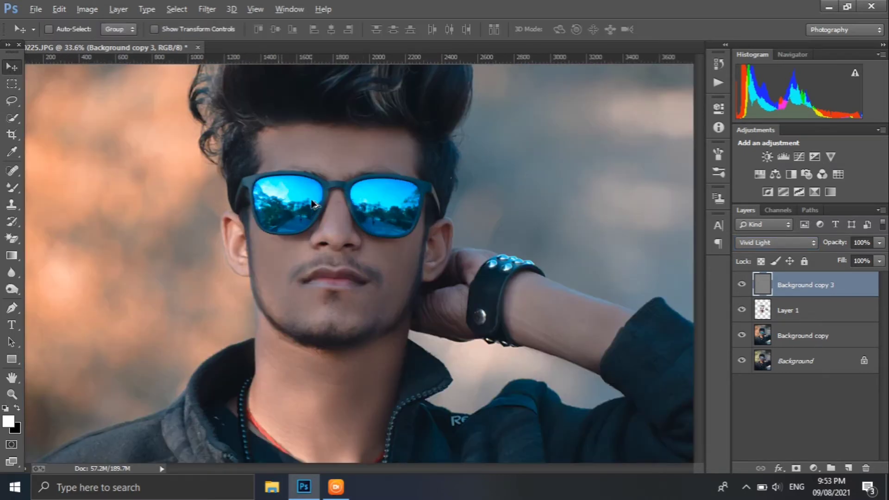
pyautogui.scroll(1, 371, 155)
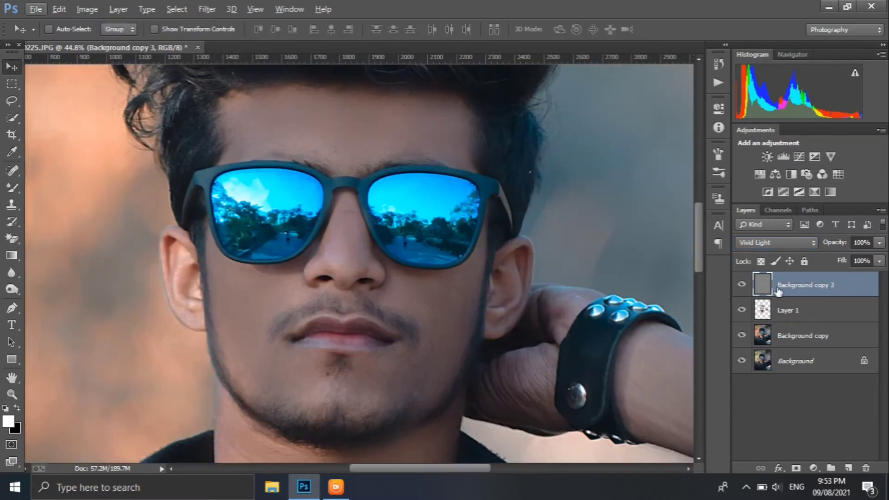
pyautogui.click(741, 283)
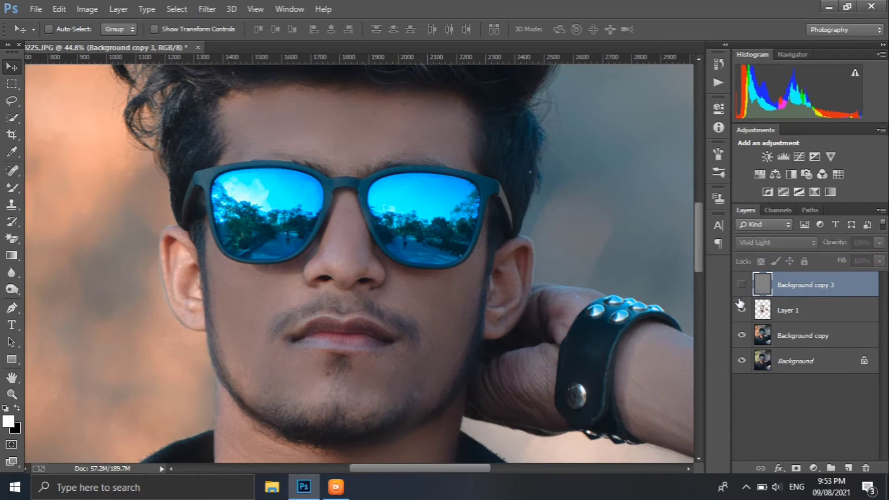
pyautogui.click(741, 310)
pyautogui.click(741, 310)
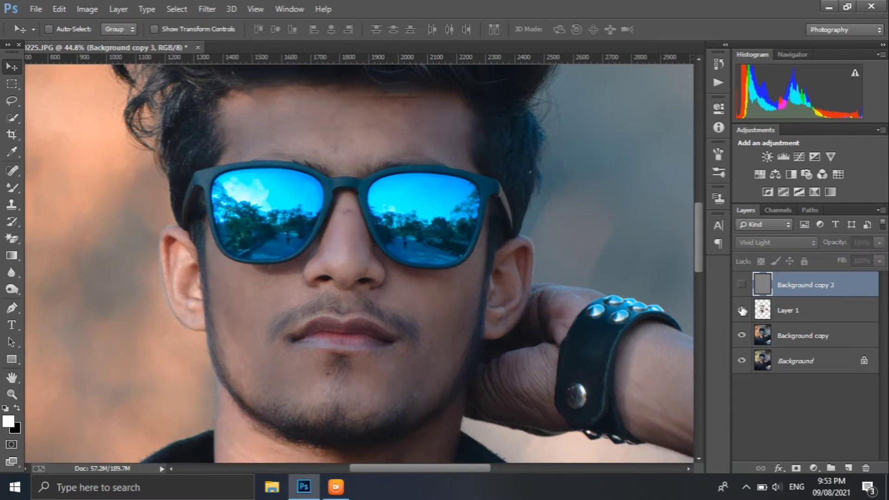
pyautogui.click(742, 289)
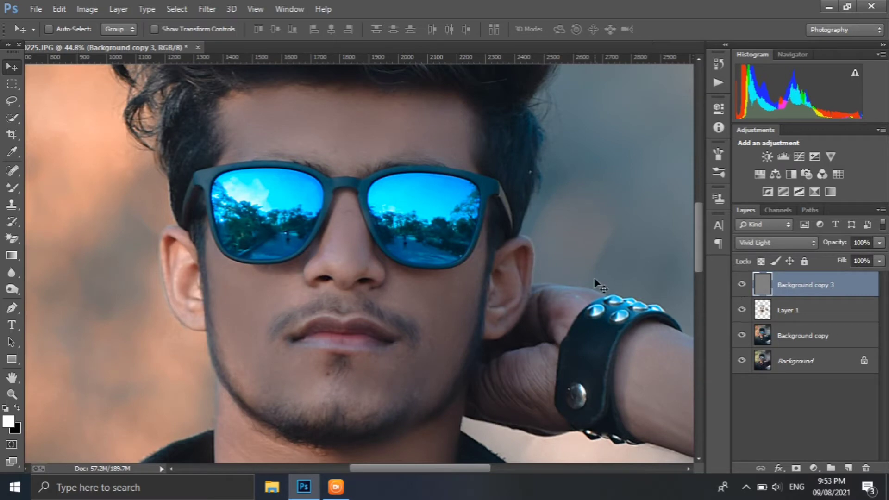
pyautogui.scroll(-5, 509, 287)
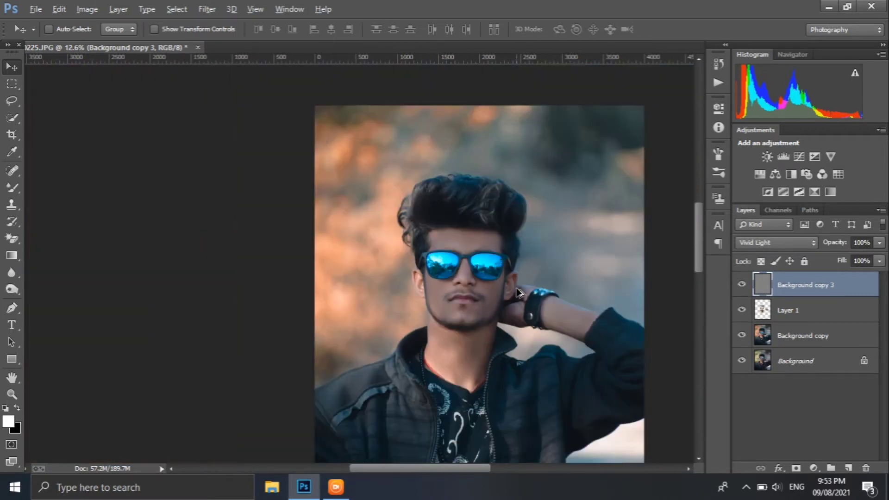
# Step: Add a Curves adjustment layer, raise the RGB curve slightly at input 121, and invert the layer mask to black
pyautogui.click(810, 465)
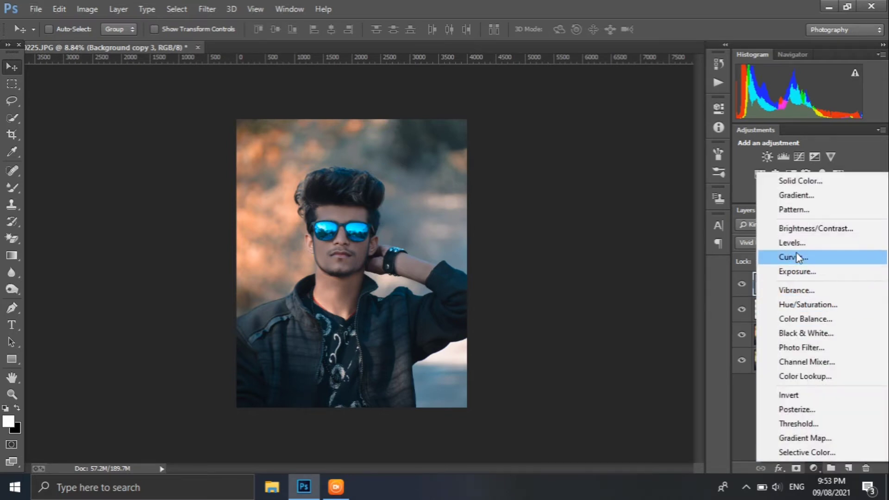
pyautogui.click(783, 311)
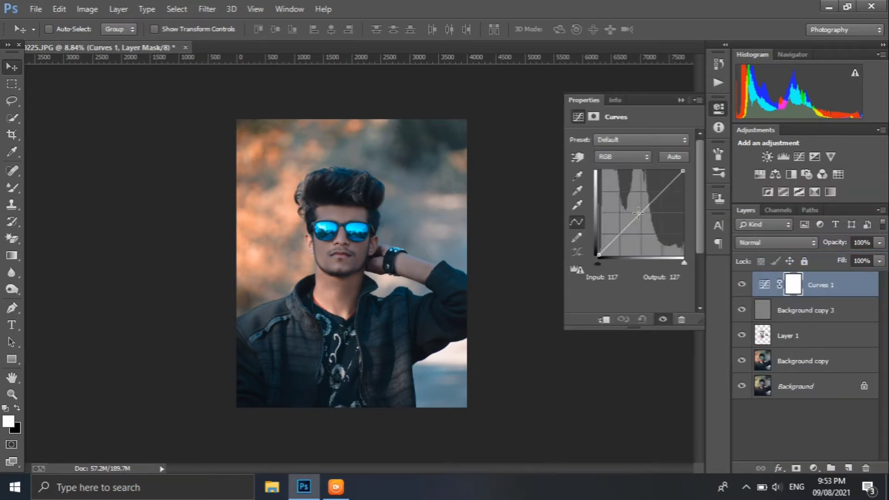
pyautogui.click(639, 213)
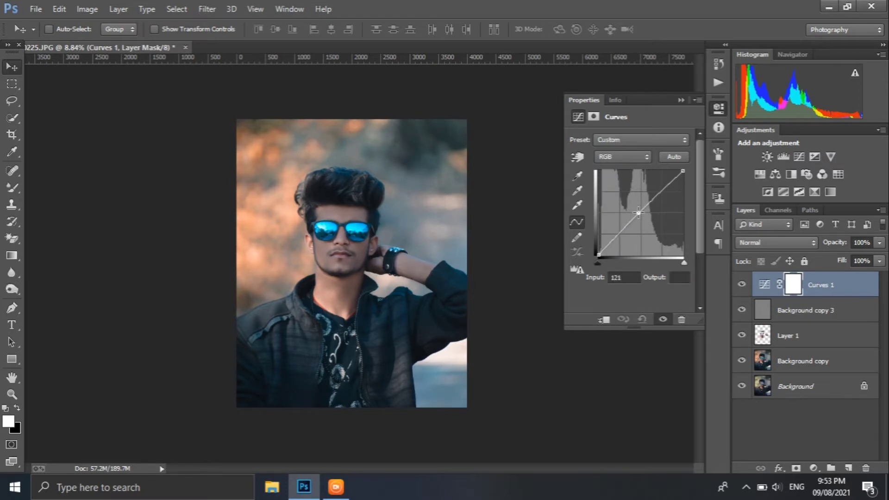
pyautogui.moveTo(638, 213); pyautogui.dragTo(638, 208)
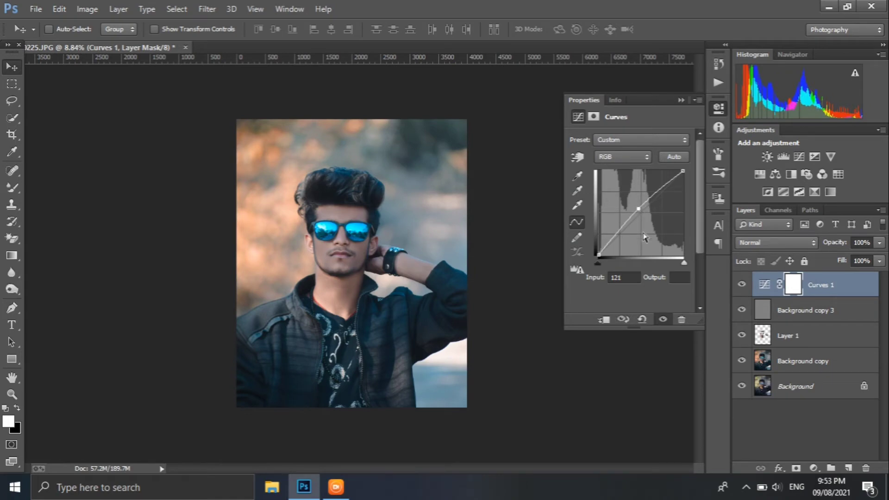
pyautogui.hotkey('ctrl', 'i')
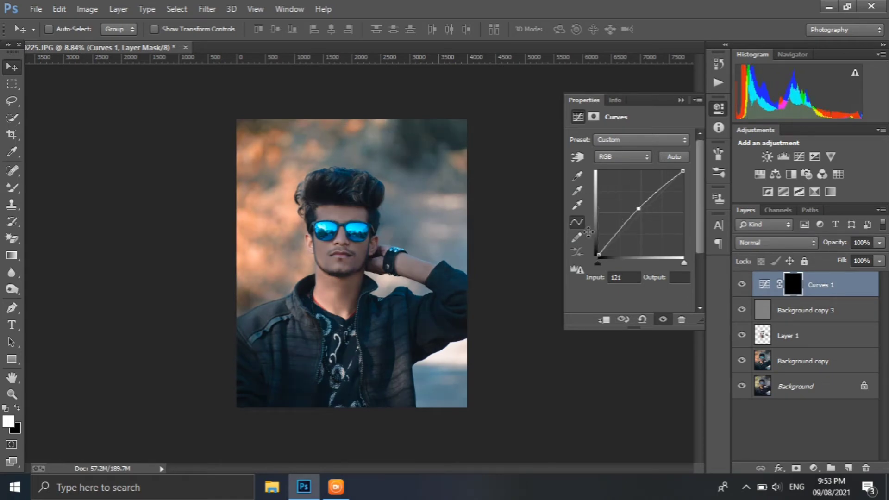
# Step: Paint white on the Curves 1 mask over the forehead and face with the Brush at size 300 to brighten the skin
pyautogui.moveTo(16, 187); pyautogui.dragTo(60, 186)
pyautogui.scroll(5, 327, 215)
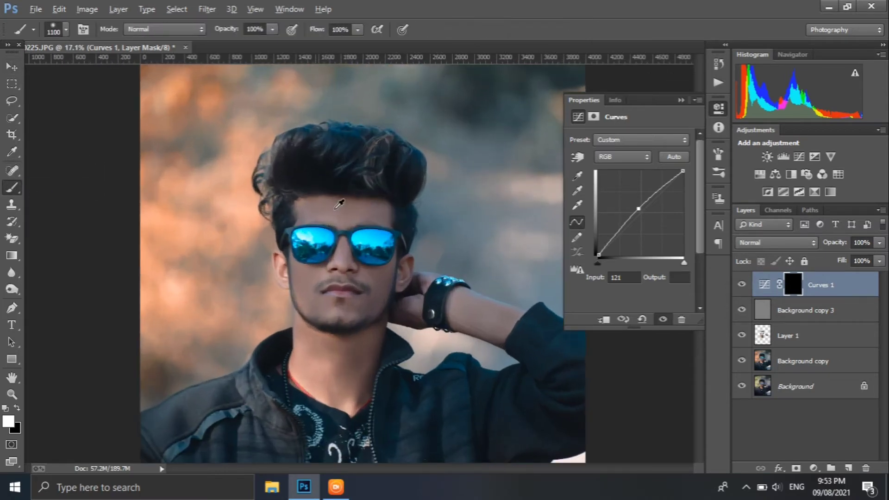
pyautogui.scroll(4, 342, 203)
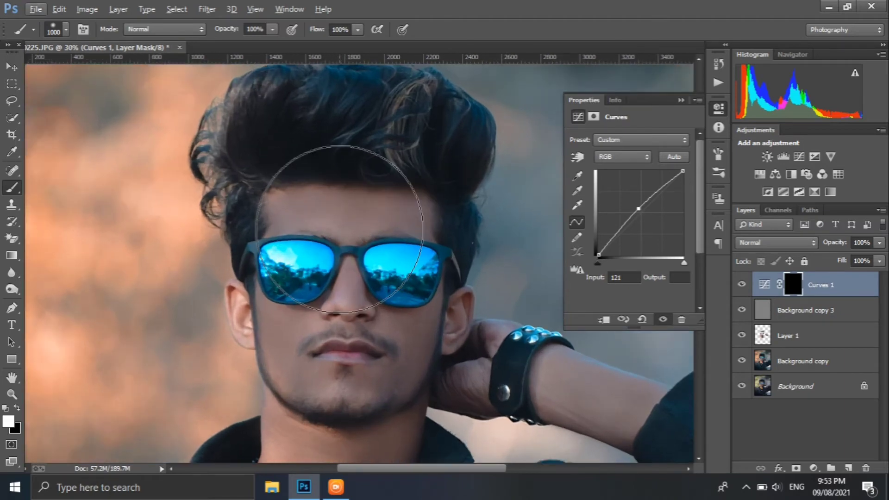
pyautogui.press('[')
pyautogui.press('[')
pyautogui.press('[')
pyautogui.press('[')
pyautogui.press('[')
pyautogui.press('[')
pyautogui.press('[')
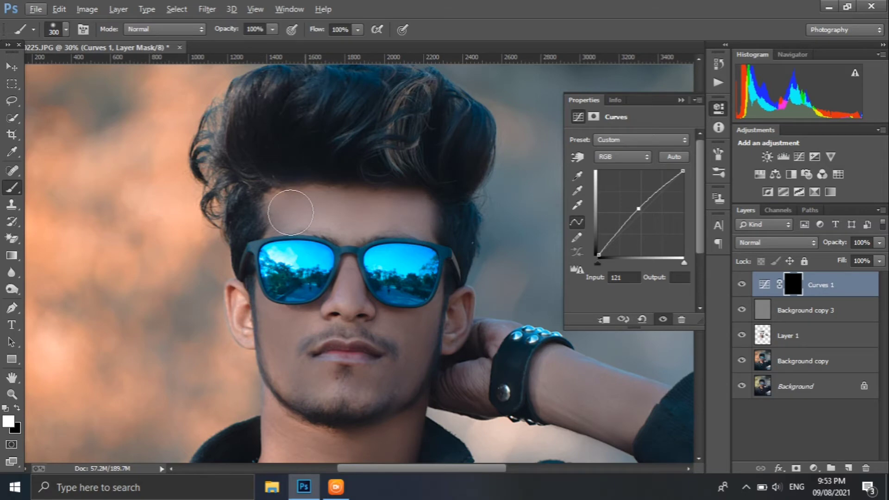
pyautogui.moveTo(291, 212); pyautogui.dragTo(382, 209)
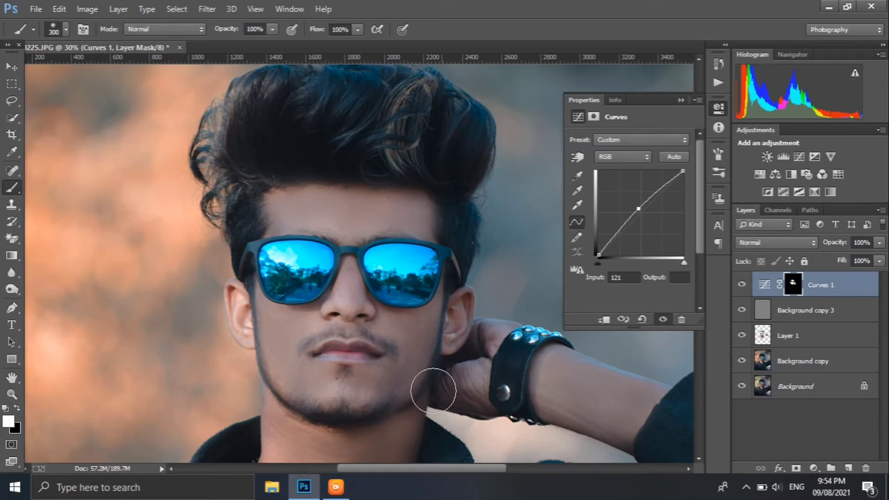
# Step: Brighten the neck, raised hand and forearm by painting white on the Curves 1 mask with the size 300 brush
pyautogui.scroll(-3, 433, 392)
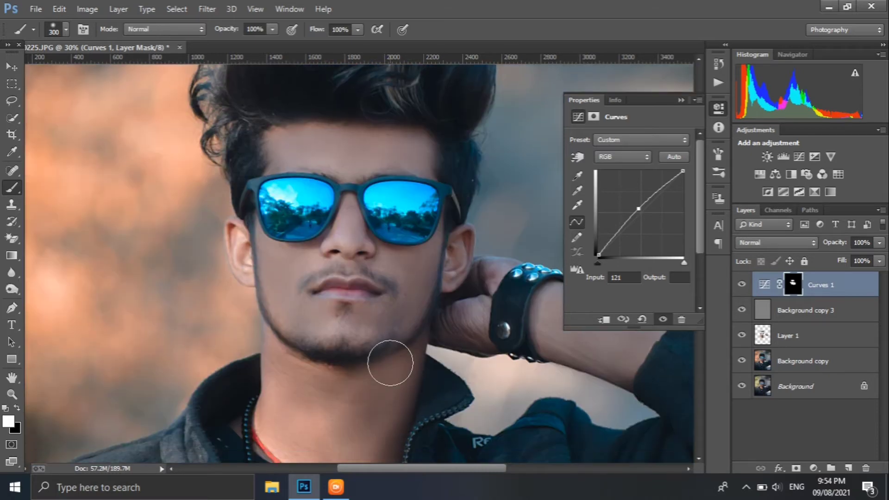
pyautogui.scroll(-4, 342, 391)
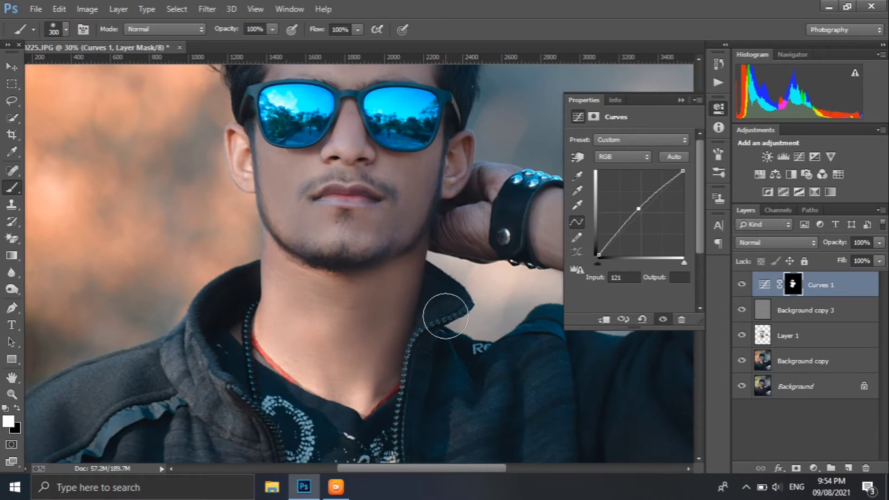
pyautogui.moveTo(402, 315); pyautogui.dragTo(223, 334)
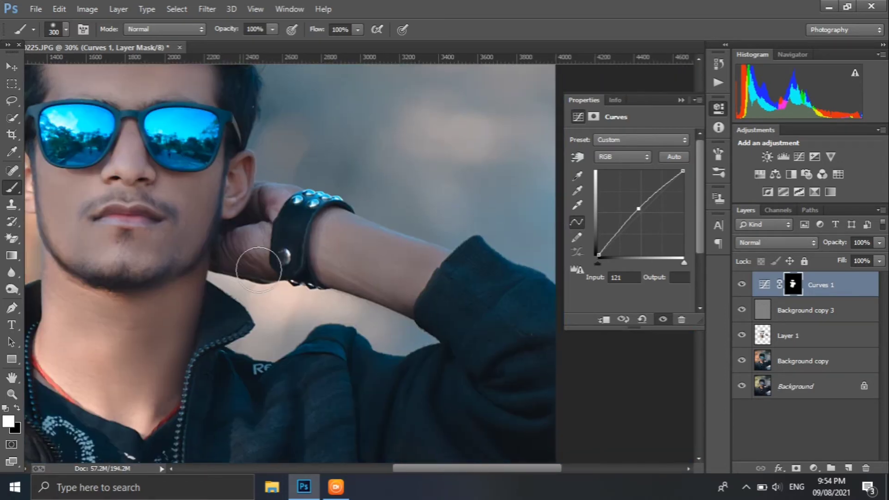
pyautogui.moveTo(397, 288)
pyautogui.mouseDown()
pyautogui.moveTo(424, 262)
pyautogui.moveTo(338, 232)
pyautogui.mouseUp()
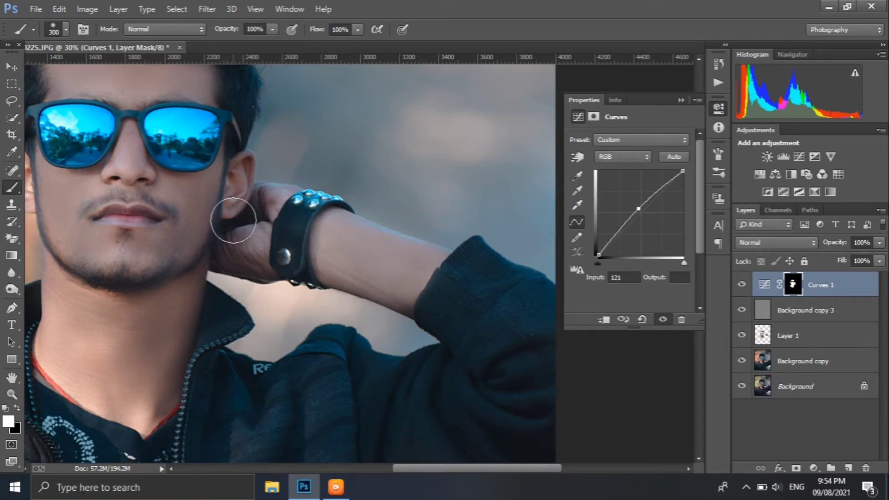
# Step: Compare the portrait with and without the skin brightening of the Curves 1 layer
pyautogui.scroll(-2, 262, 299)
pyautogui.scroll(-1, 262, 300)
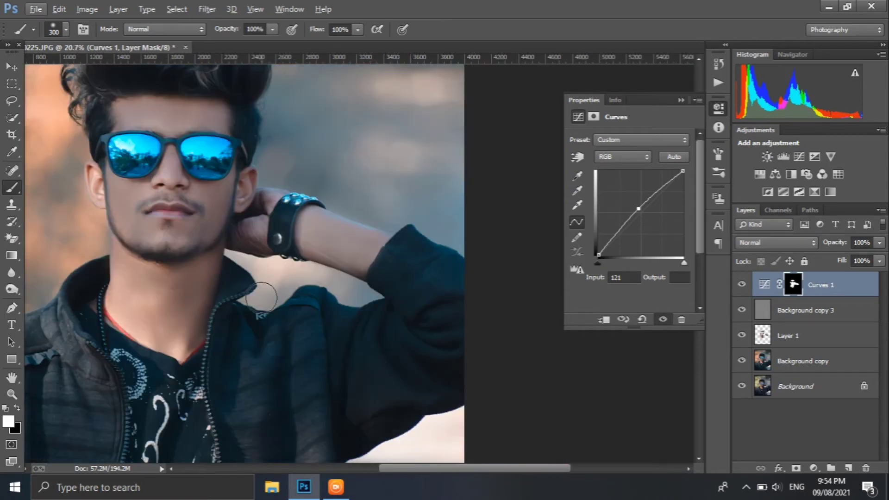
pyautogui.click(741, 284)
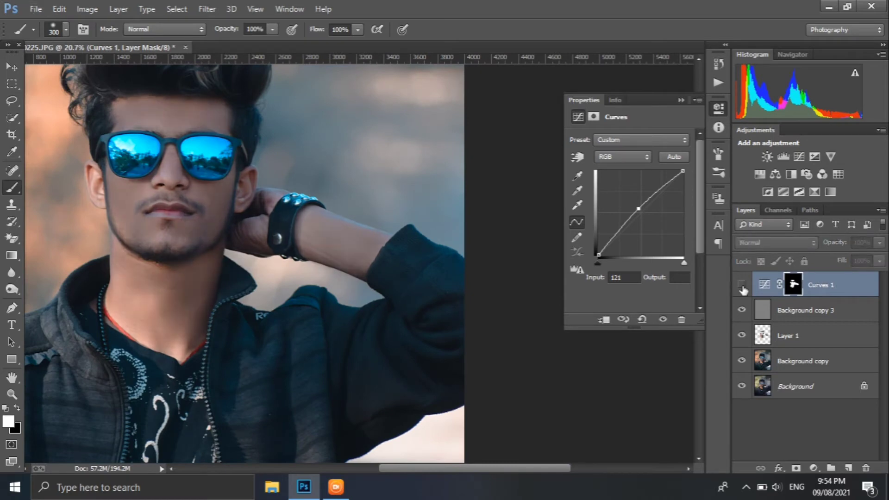
pyautogui.click(741, 285)
pyautogui.press('alt')
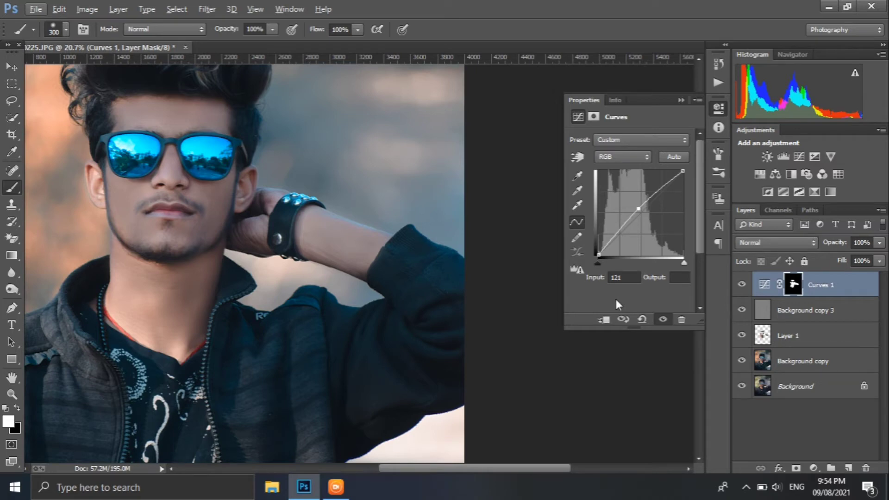
# Step: Stamp all visible layers into a new merged layer above Curves 1
pyautogui.scroll(-3, 310, 233)
pyautogui.scroll(-2, 309, 233)
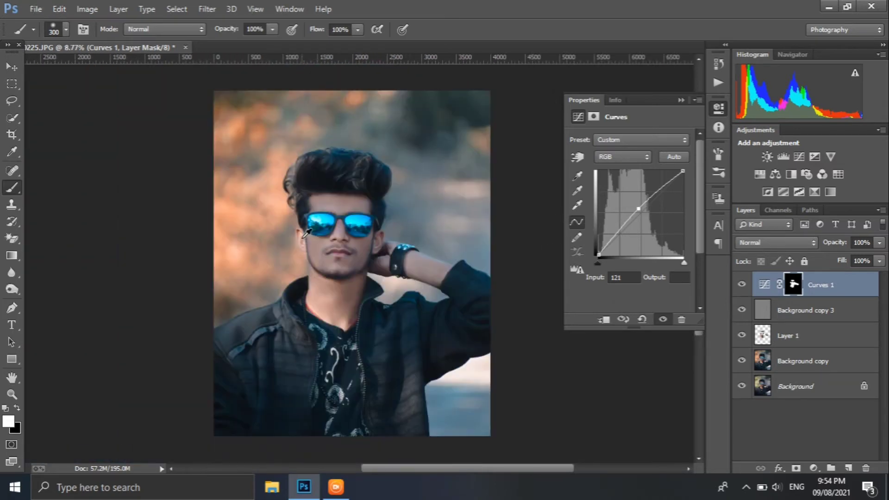
pyautogui.scroll(1, 348, 220)
pyautogui.press('alt')
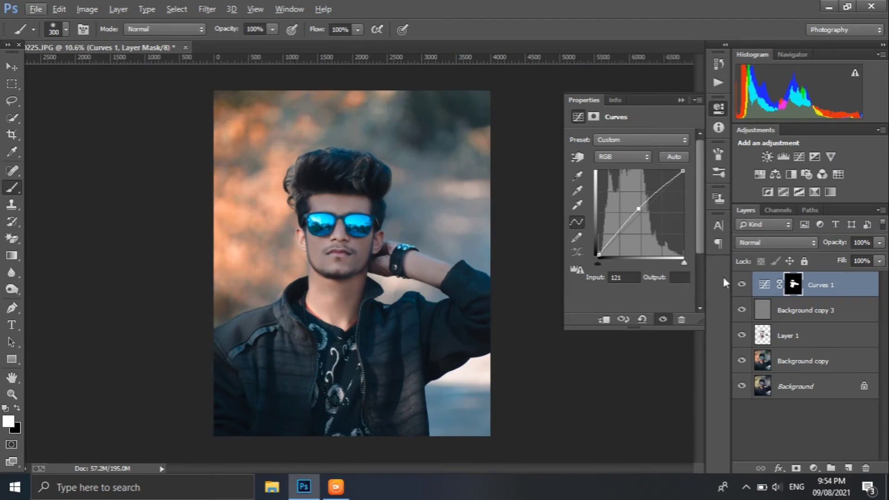
pyautogui.click(787, 307)
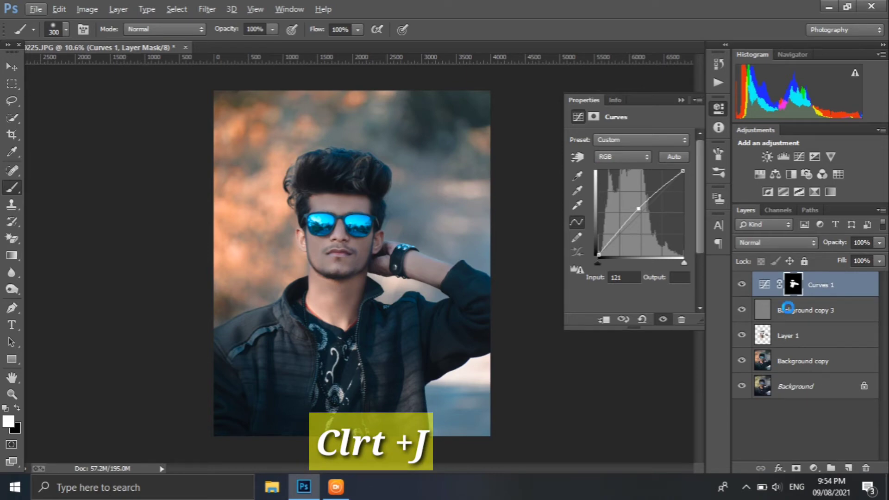
pyautogui.hotkey('ctrl', 'shift', 'alt', 'e')
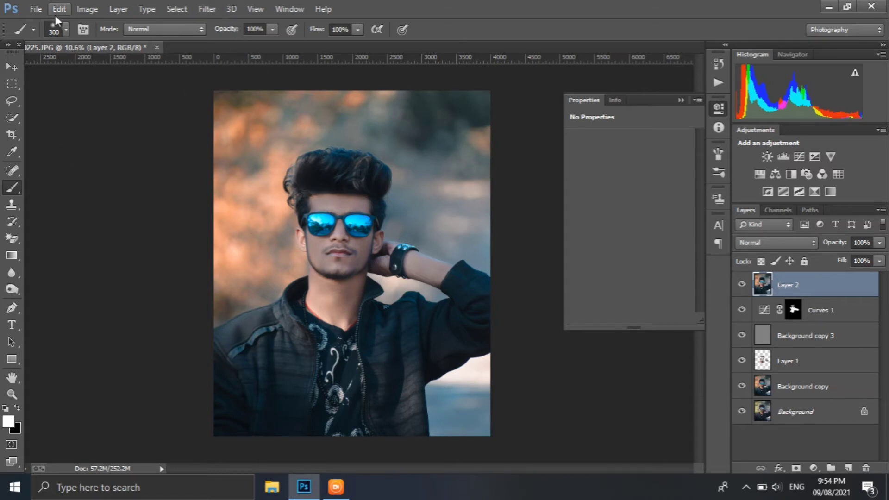
pyautogui.click(36, 9)
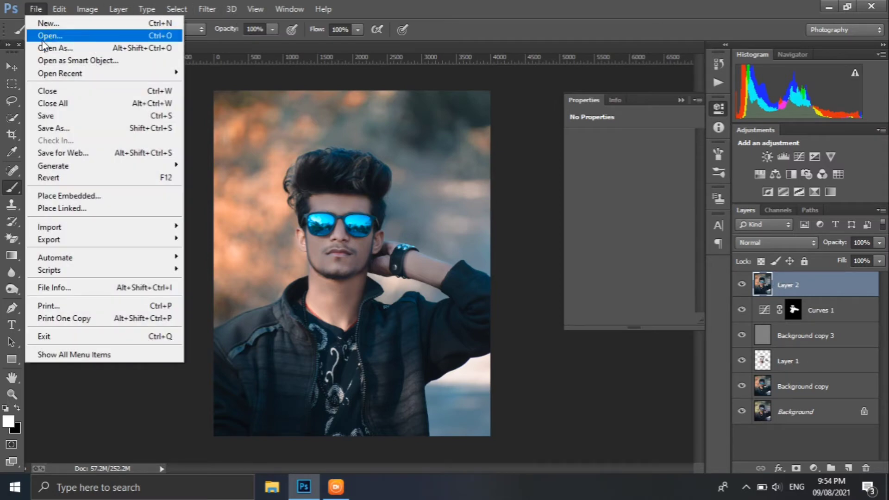
pyautogui.click(40, 36)
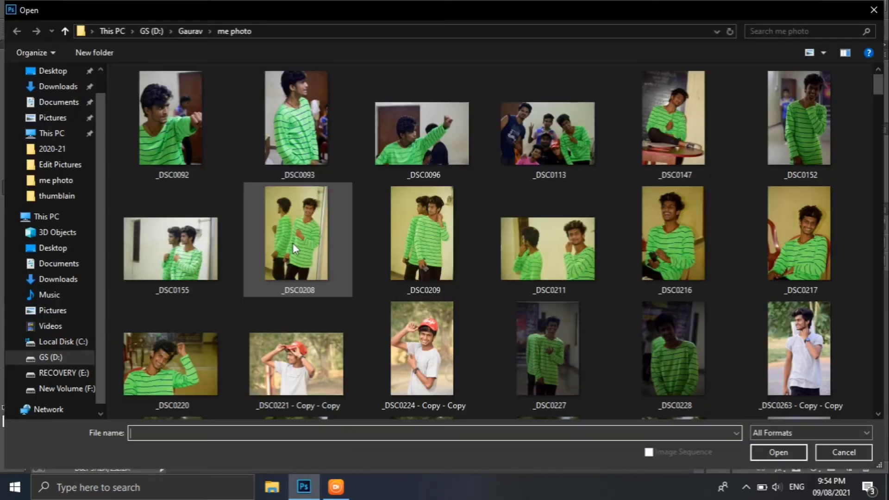
pyautogui.click(178, 31)
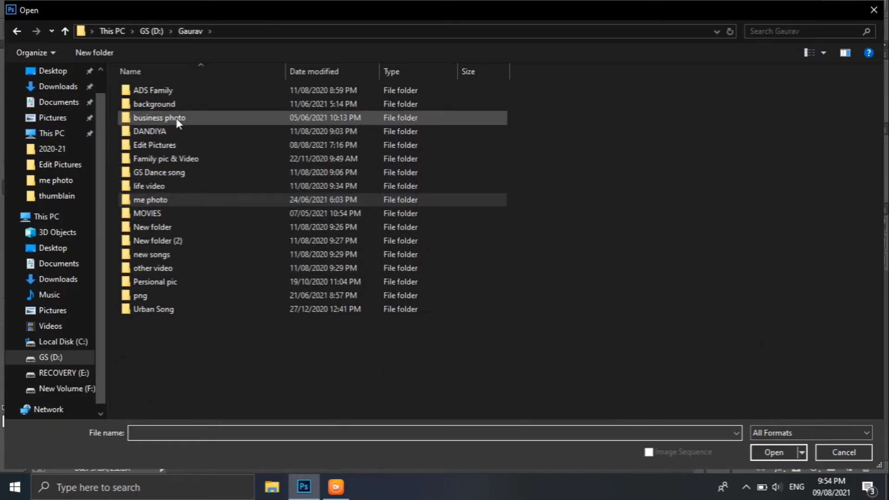
pyautogui.click(181, 101)
pyautogui.doubleClick(182, 102)
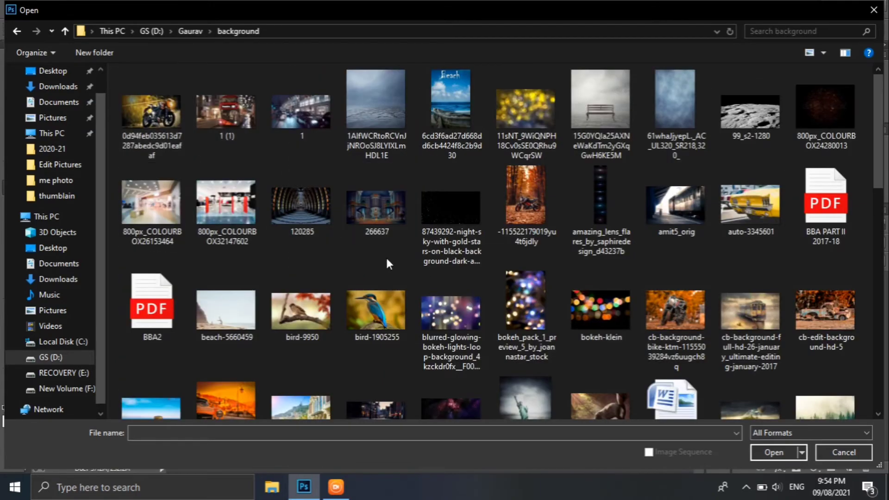
pyautogui.scroll(-5, 465, 296)
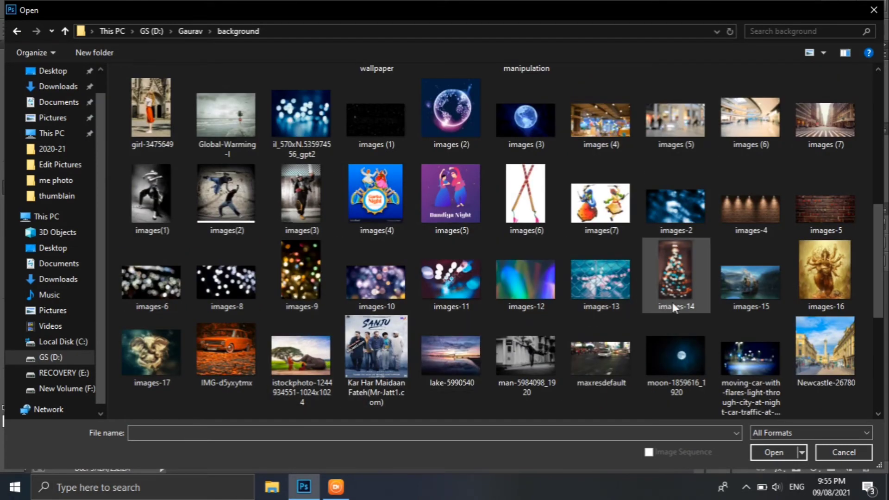
pyautogui.scroll(-4, 312, 326)
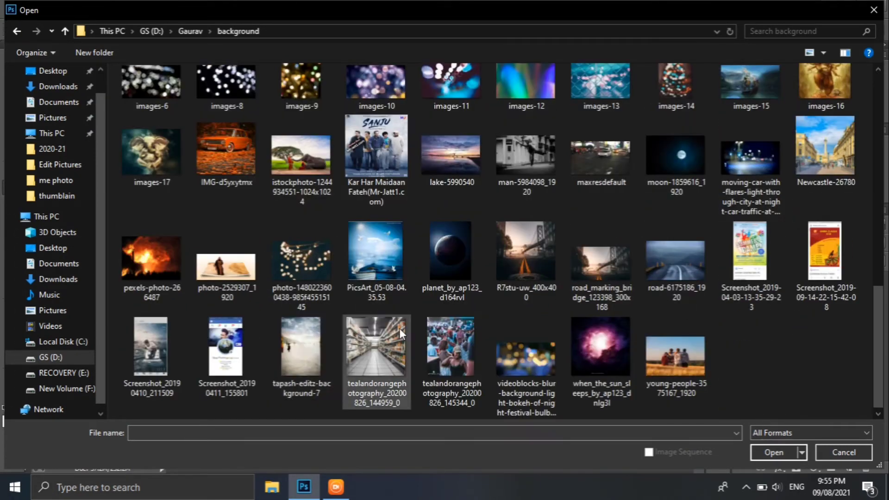
pyautogui.click(307, 277)
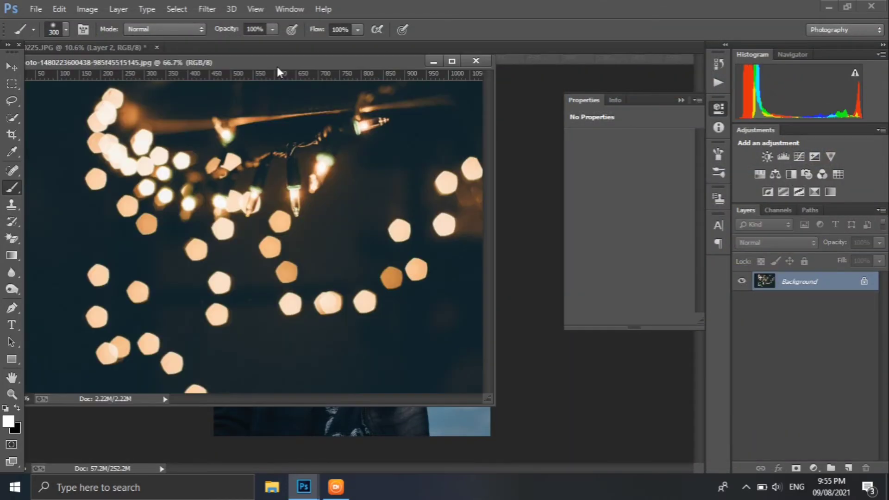
pyautogui.moveTo(276, 66); pyautogui.dragTo(339, 58)
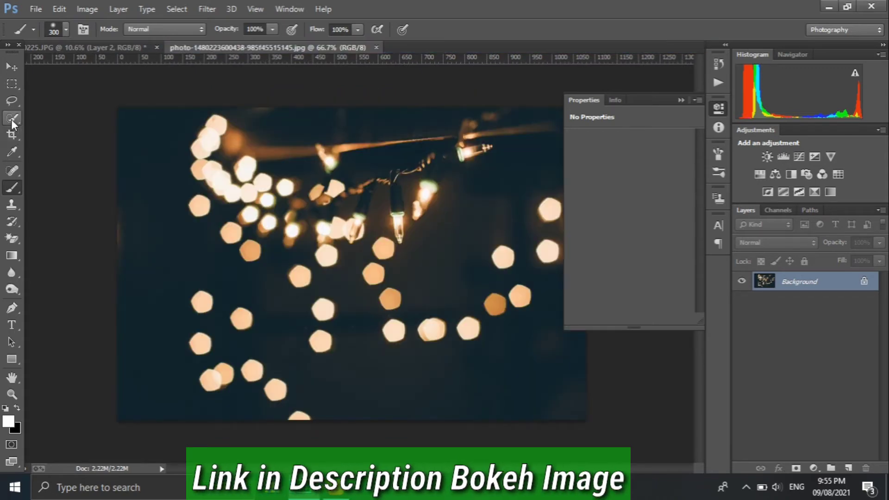
# Step: Select a single bokeh light near the image's centre with the Quick Selection tool and move it into the portrait document
pyautogui.click(12, 119)
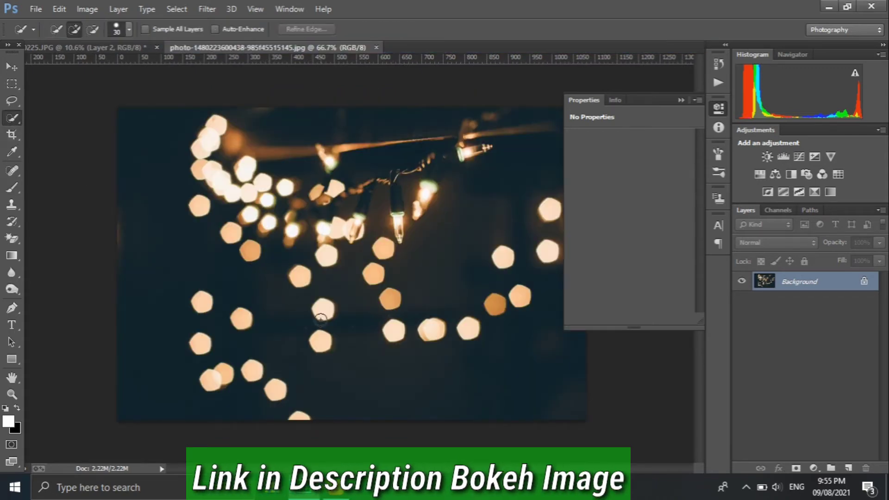
pyautogui.moveTo(319, 311)
pyautogui.mouseDown()
pyautogui.moveTo(321, 320)
pyautogui.moveTo(292, 192)
pyautogui.moveTo(130, 91)
pyautogui.mouseUp()
pyautogui.click(11, 67)
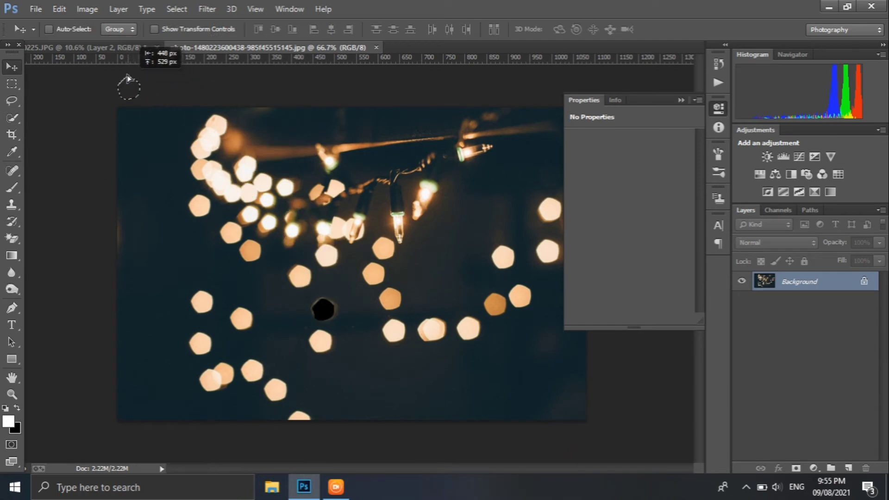
pyautogui.moveTo(135, 53); pyautogui.dragTo(320, 243)
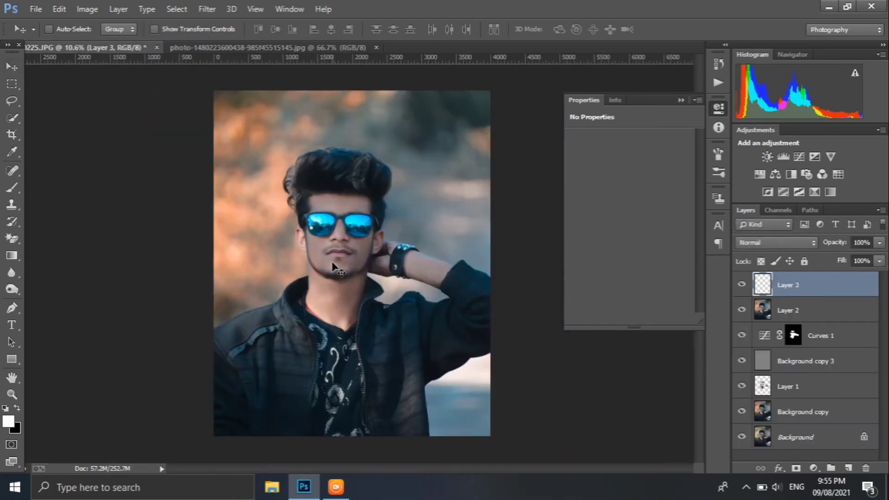
# Step: Enlarge the pasted bokeh light to about 809% and set its layer's blend mode to Screen
pyautogui.hotkey('ctrl', 't')
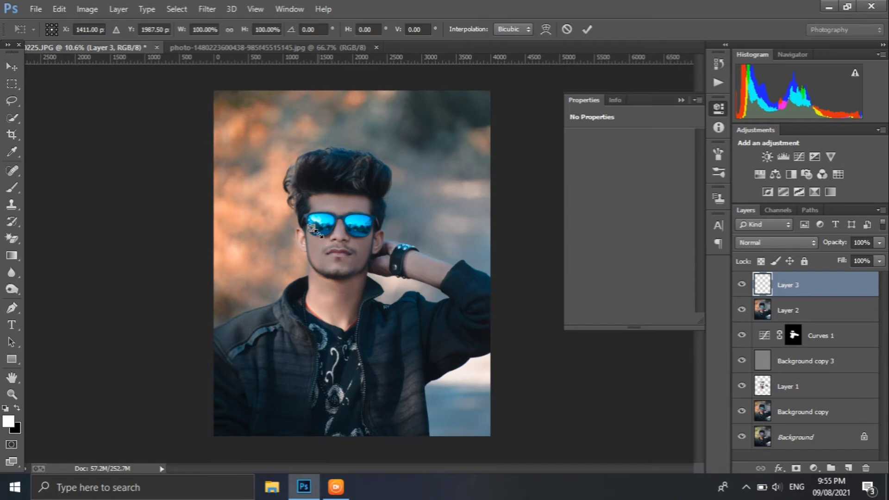
pyautogui.moveTo(318, 233)
pyautogui.mouseDown()
pyautogui.moveTo(382, 244)
pyautogui.moveTo(327, 243)
pyautogui.mouseUp()
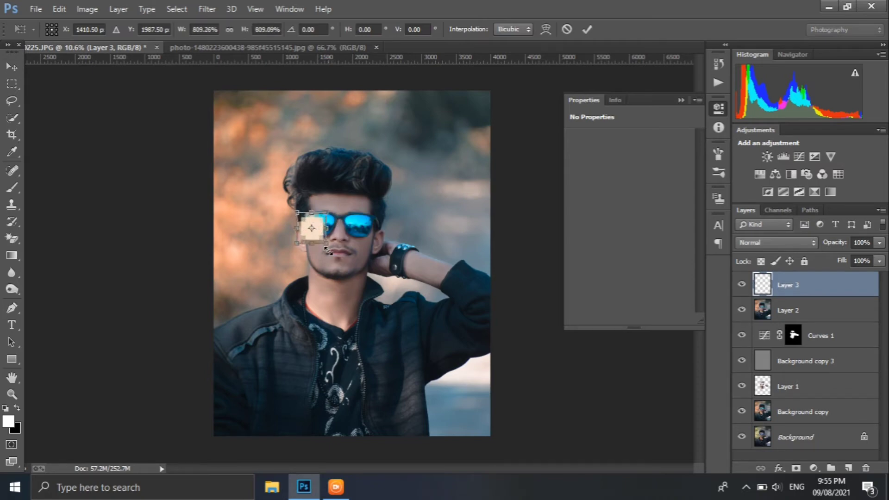
pyautogui.click(585, 33)
pyautogui.click(804, 243)
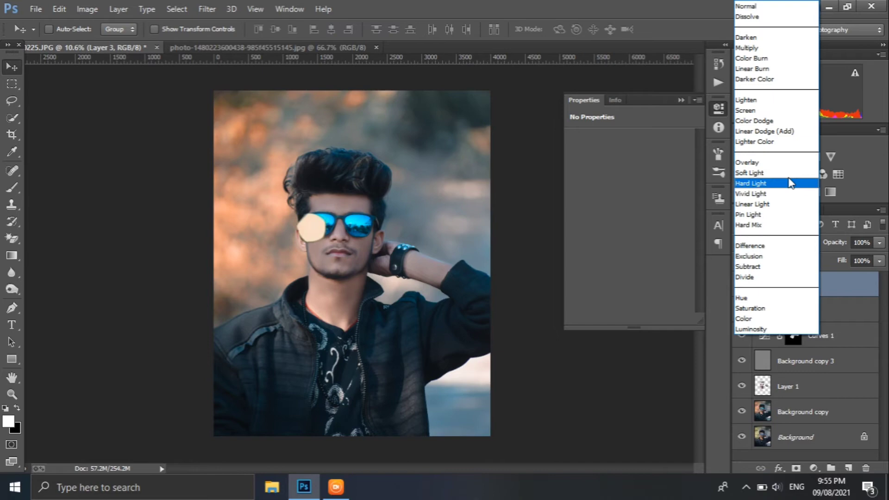
pyautogui.click(782, 110)
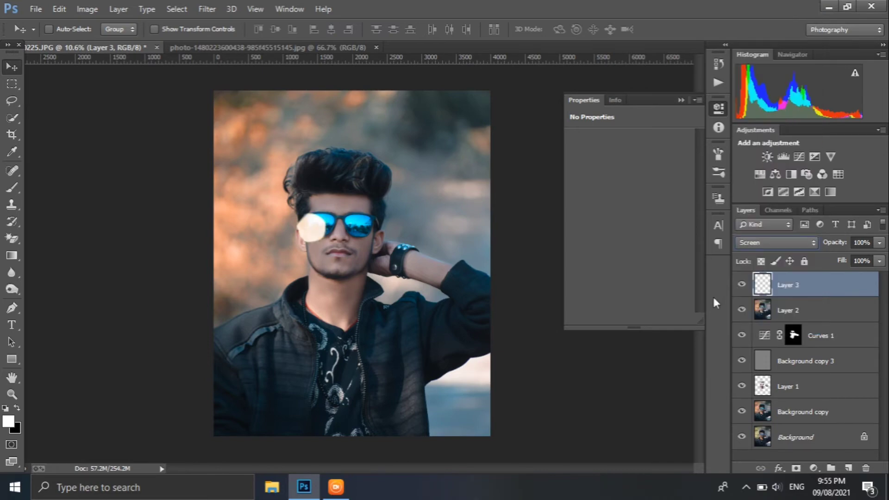
# Step: Duplicate the bokeh light layer three times, placing one copy beside the hair and another on the raised elbow
pyautogui.hotkey('ctrl', 'j')
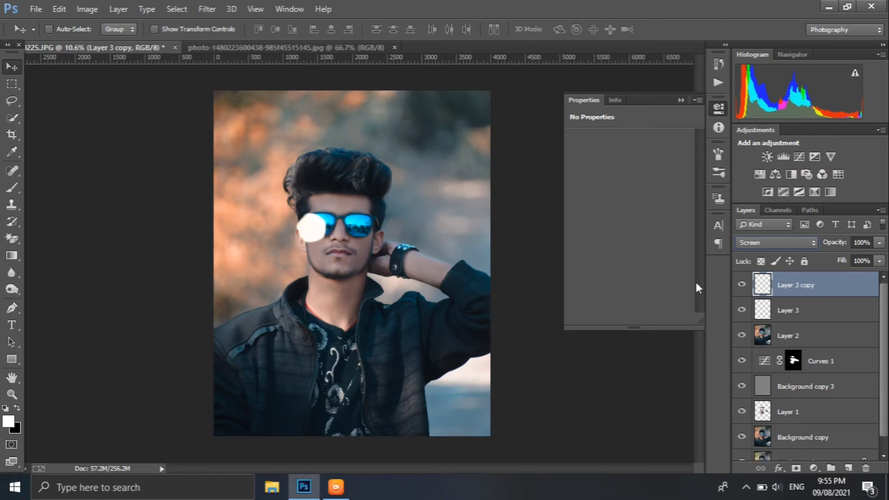
pyautogui.hotkey('ctrl', 'j')
pyautogui.hotkey('ctrl', 'j')
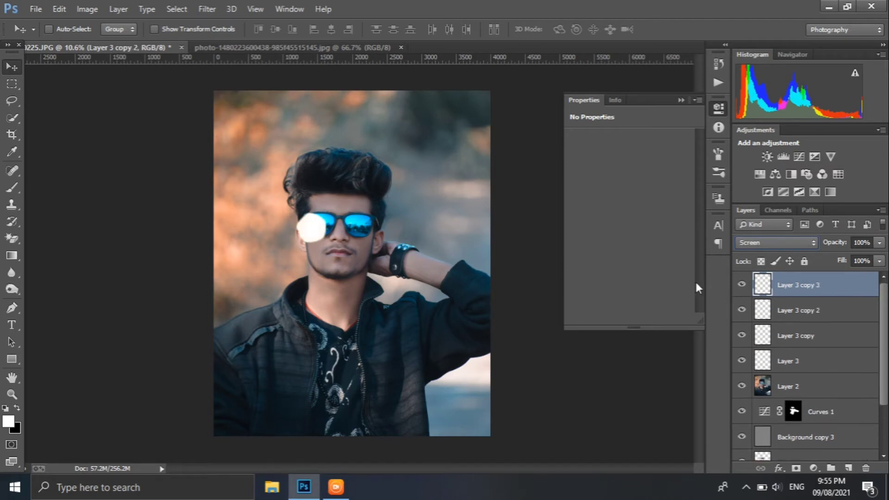
pyautogui.moveTo(325, 239); pyautogui.dragTo(406, 196)
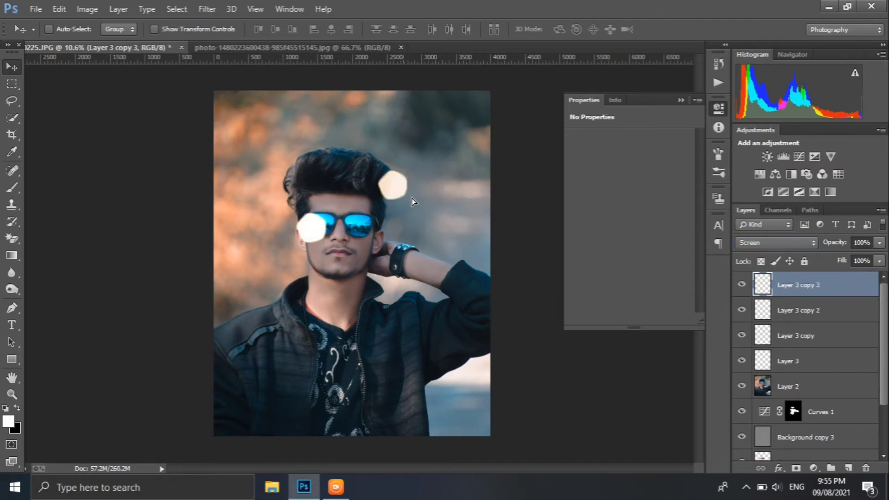
pyautogui.click(783, 310)
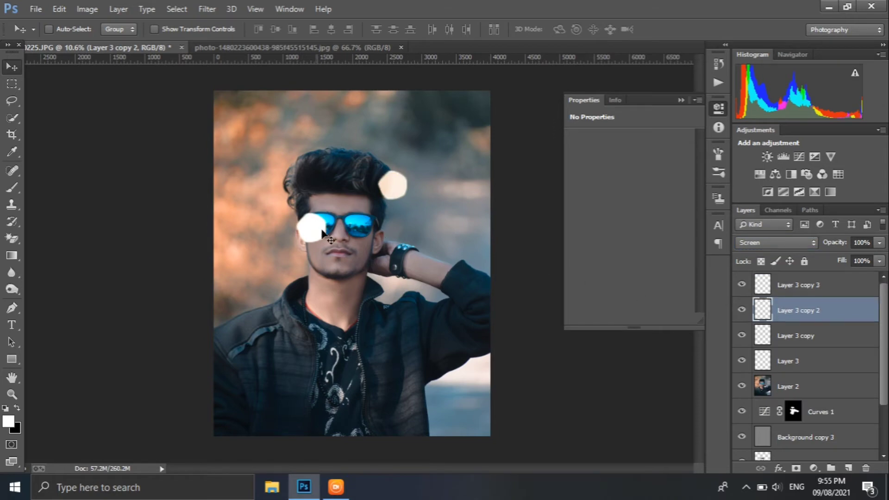
pyautogui.moveTo(326, 233); pyautogui.dragTo(475, 274)
# Step: Place the Layer 3 copy light on the forehead above the original light and scale it down to about 80%
pyautogui.click(811, 334)
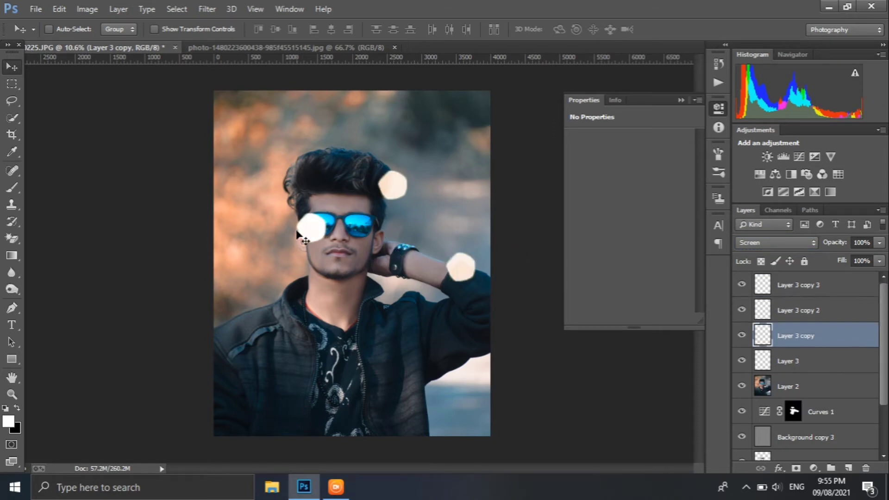
pyautogui.moveTo(314, 205); pyautogui.dragTo(324, 197)
pyautogui.hotkey('ctrl', 't')
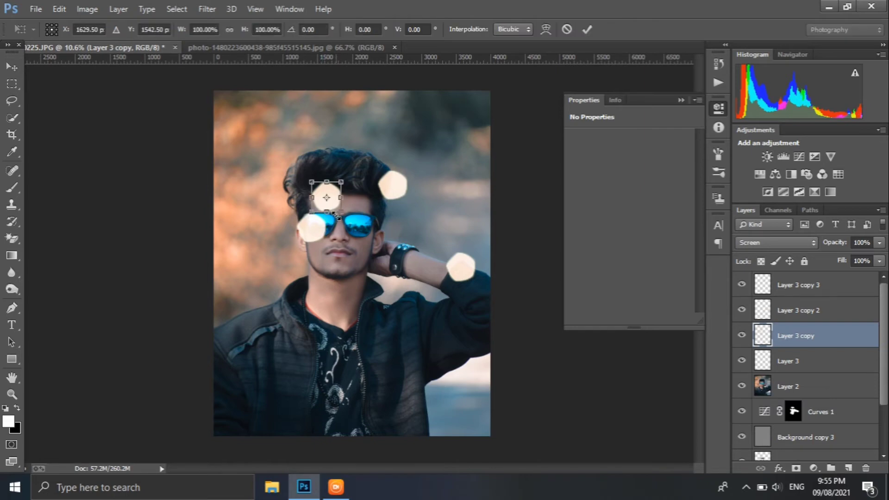
pyautogui.moveTo(343, 216)
pyautogui.mouseDown()
pyautogui.moveTo(320, 199)
pyautogui.moveTo(336, 207)
pyautogui.mouseUp()
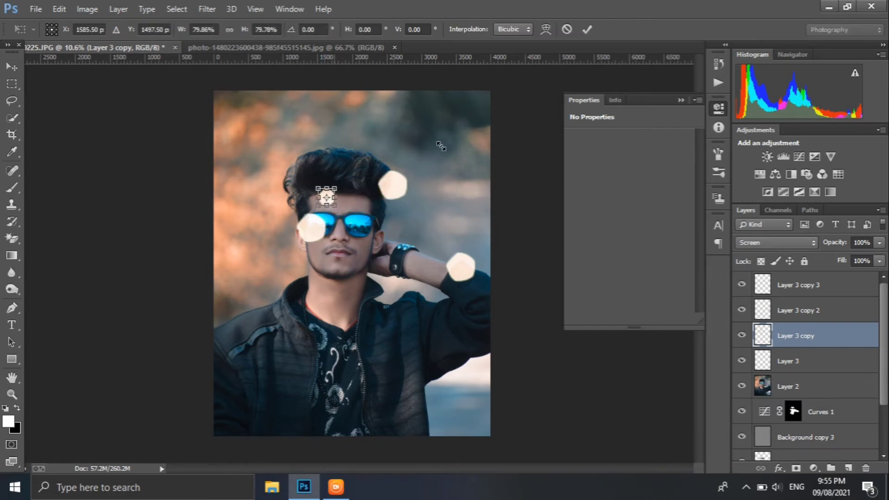
pyautogui.click(587, 29)
pyautogui.moveTo(323, 201); pyautogui.dragTo(324, 204)
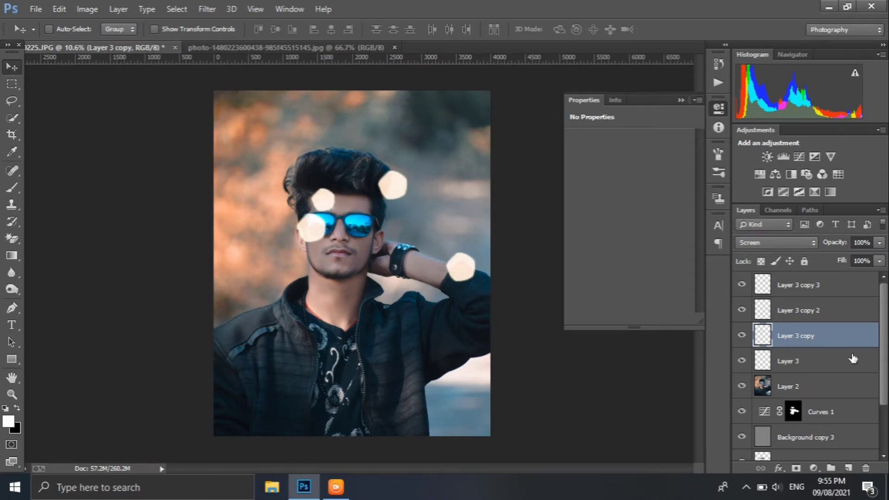
# Step: Check which lights belong to Layer 3 copy and Layer 3 by toggling visibility, and merge the two layers
pyautogui.click(742, 336)
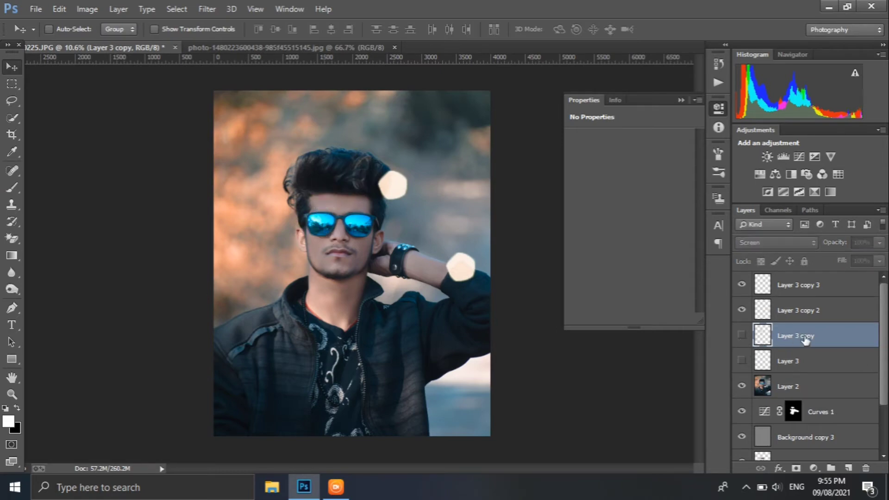
pyautogui.click(742, 336)
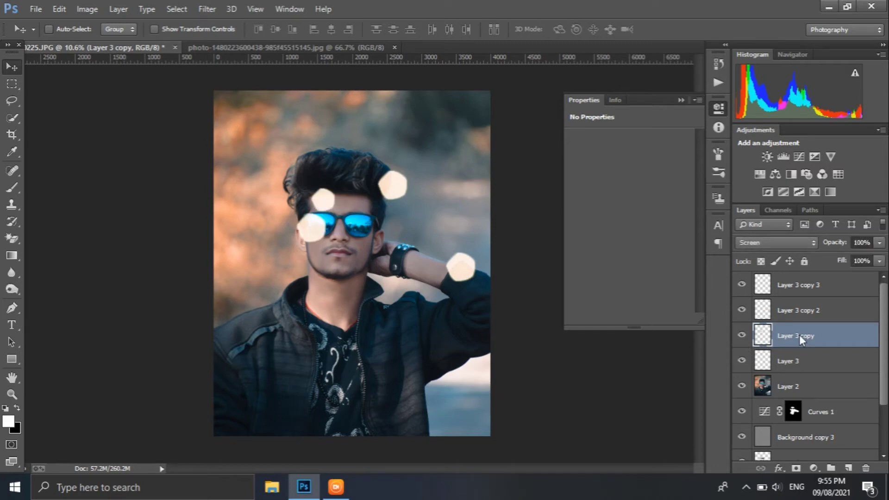
pyautogui.rightClick(799, 335)
pyautogui.click(597, 373)
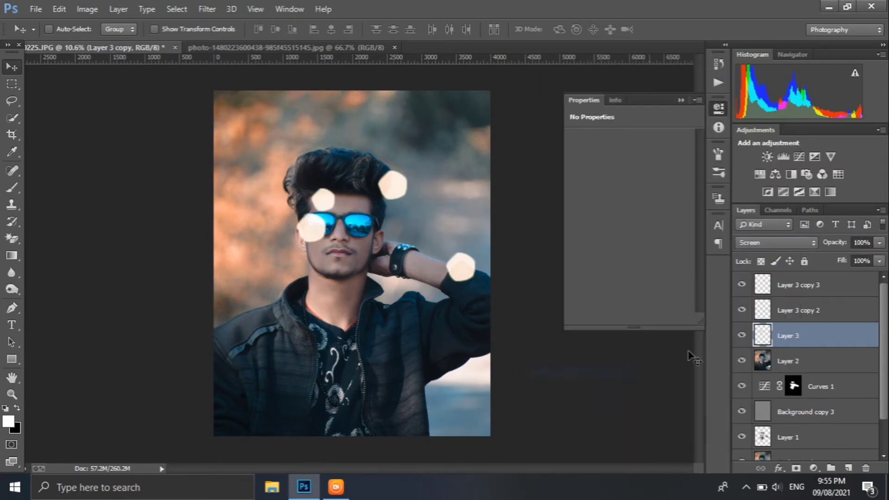
# Step: Move the elbow light below the raised arm and the light beside the hair to the orange background left of the face
pyautogui.click(782, 314)
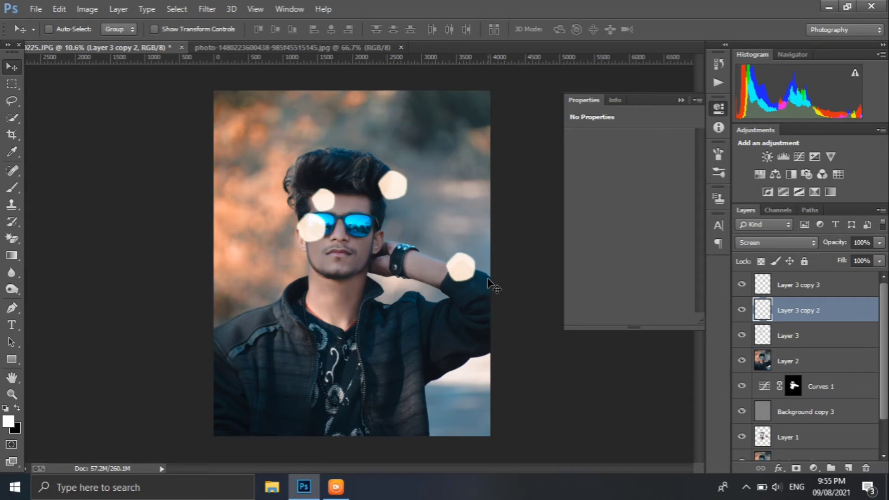
pyautogui.hotkey('ctrl', 't')
pyautogui.moveTo(468, 275); pyautogui.dragTo(439, 389)
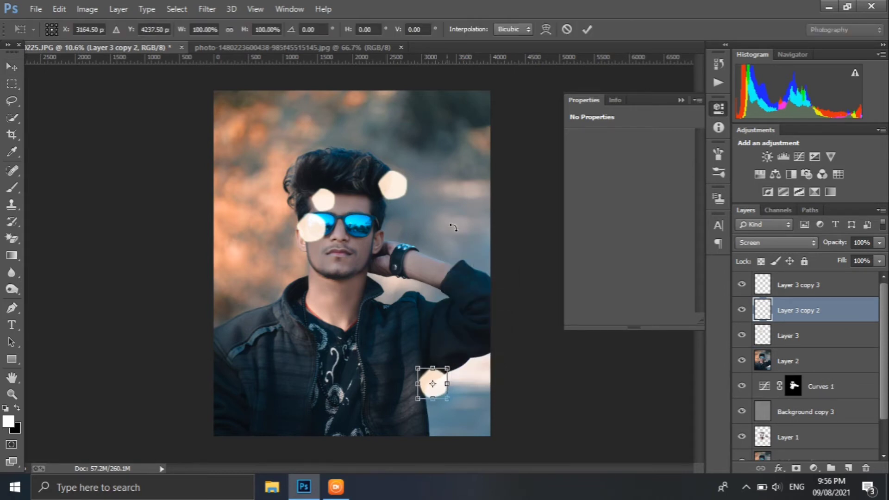
pyautogui.click(587, 30)
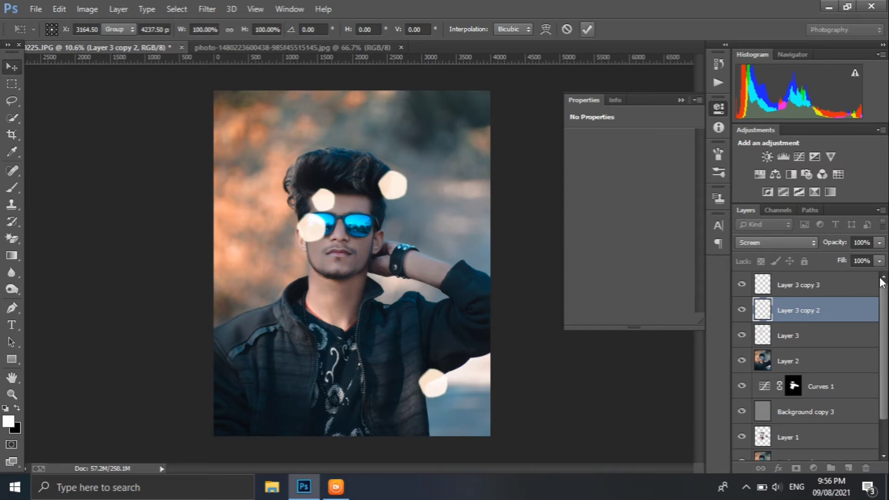
pyautogui.hotkey('alt', ']')
pyautogui.moveTo(375, 194); pyautogui.dragTo(228, 235)
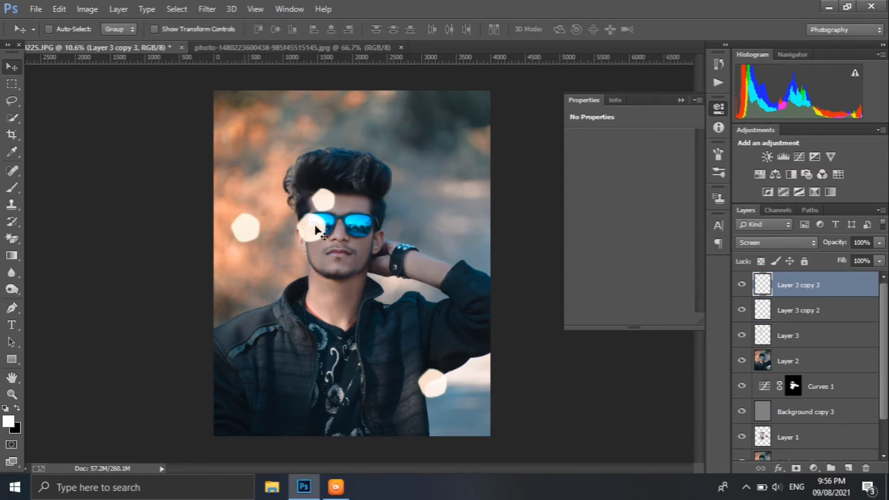
# Step: Move the merged pair of lights off the face to the collar on the left and rotate it about -53°
pyautogui.click(820, 331)
pyautogui.moveTo(323, 224); pyautogui.dragTo(270, 296)
pyautogui.hotkey('ctrl', 't')
pyautogui.moveTo(322, 220); pyautogui.dragTo(258, 200)
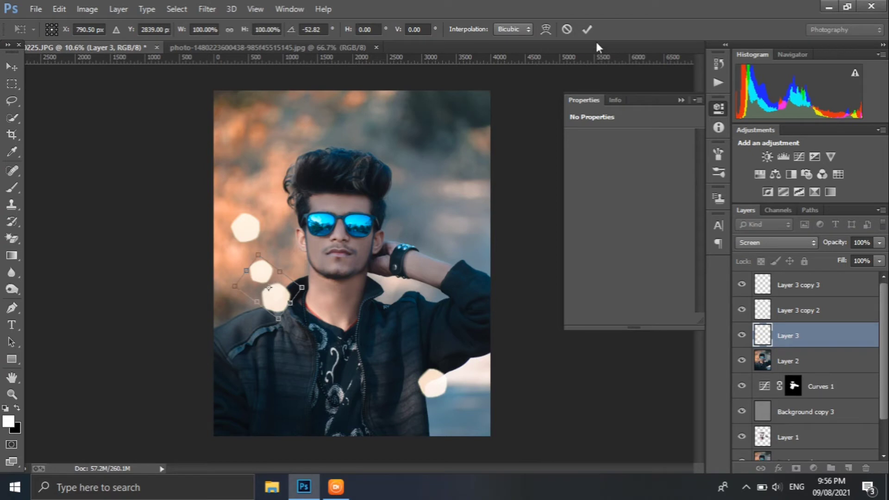
pyautogui.click(587, 29)
# Step: Raise the single light in the orange background to the height of the hair and slightly lift the one below the arm
pyautogui.click(798, 304)
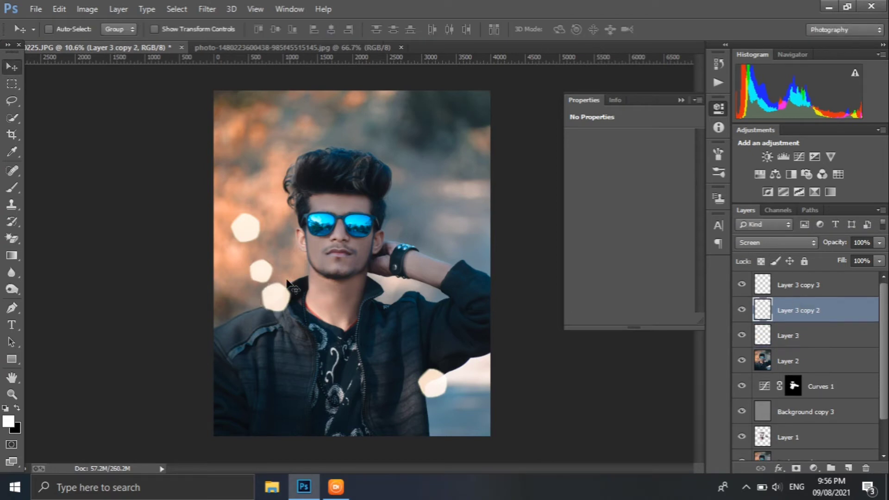
pyautogui.moveTo(266, 238); pyautogui.dragTo(246, 181)
pyautogui.click(806, 280)
# Step: Duplicate the Layer 3 pair of lights, place the copy in the background right of the head and rotate it about 41°
pyautogui.click(793, 342)
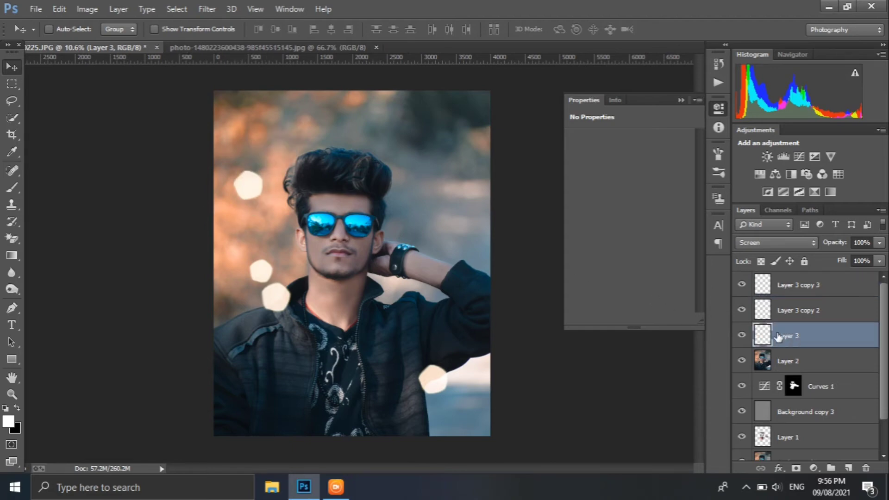
pyautogui.hotkey('ctrl', 'j')
pyautogui.moveTo(276, 292); pyautogui.dragTo(435, 199)
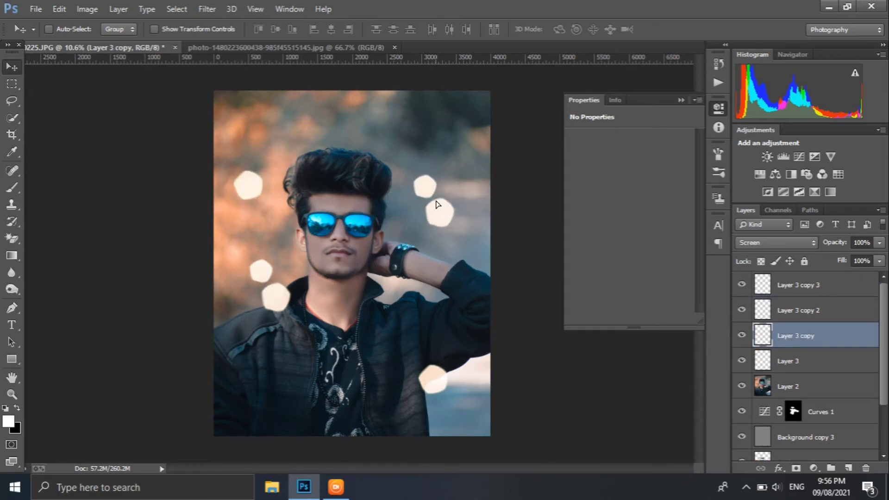
pyautogui.hotkey('ctrl', 't')
pyautogui.moveTo(465, 152); pyautogui.dragTo(491, 189)
pyautogui.moveTo(450, 209); pyautogui.dragTo(448, 213)
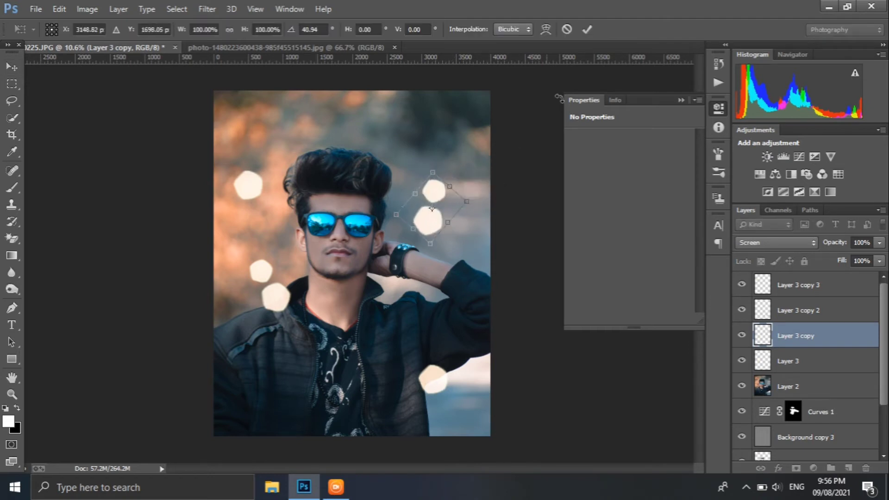
pyautogui.click(585, 33)
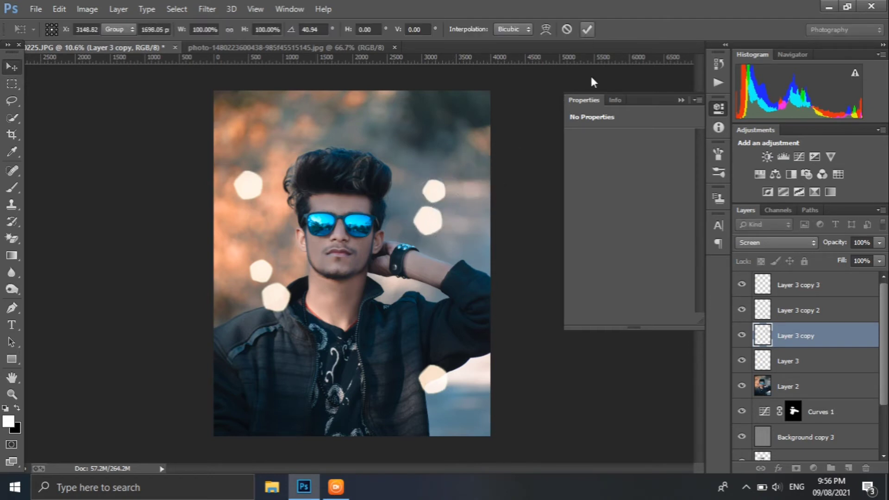
# Step: Merge the four bokeh light layers into one layer and set its blend mode to Screen
pyautogui.keyDown('ctrl'); pyautogui.click(815, 285); pyautogui.keyUp('ctrl')
pyautogui.keyDown('ctrl'); pyautogui.click(816, 313); pyautogui.keyUp('ctrl')
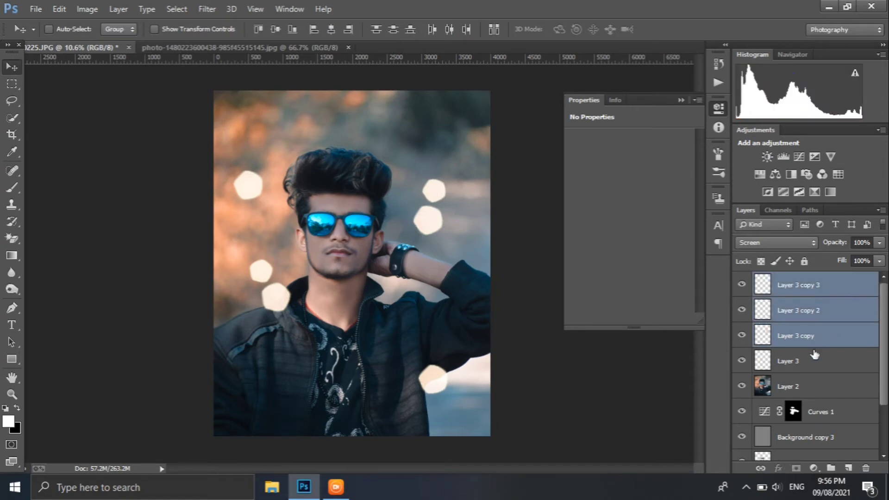
pyautogui.keyDown('ctrl'); pyautogui.click(813, 354); pyautogui.keyUp('ctrl')
pyautogui.rightClick(812, 316)
pyautogui.click(588, 373)
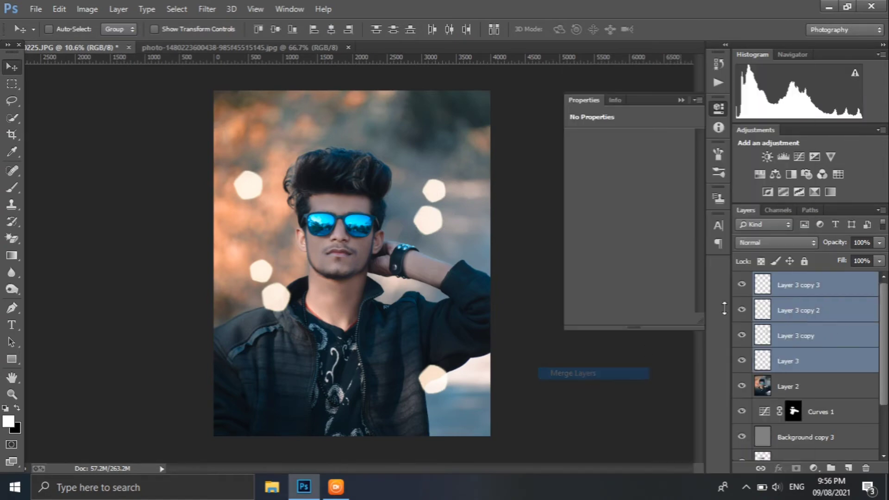
pyautogui.click(761, 242)
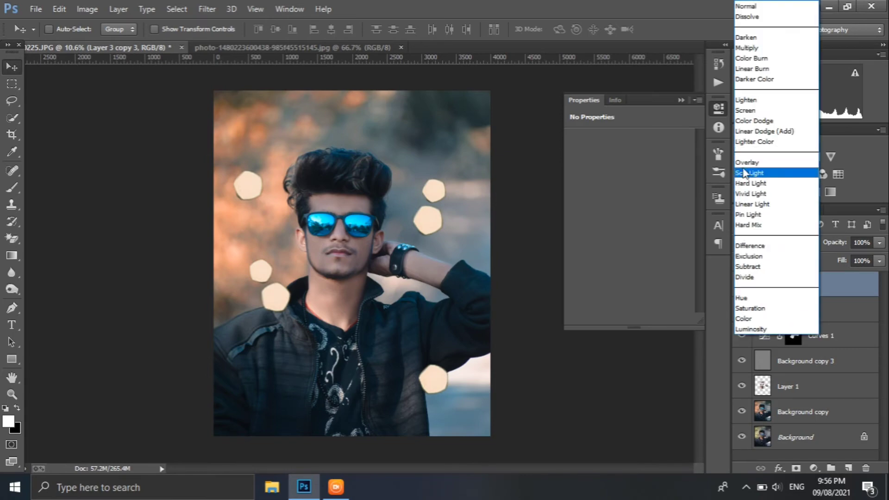
pyautogui.click(750, 111)
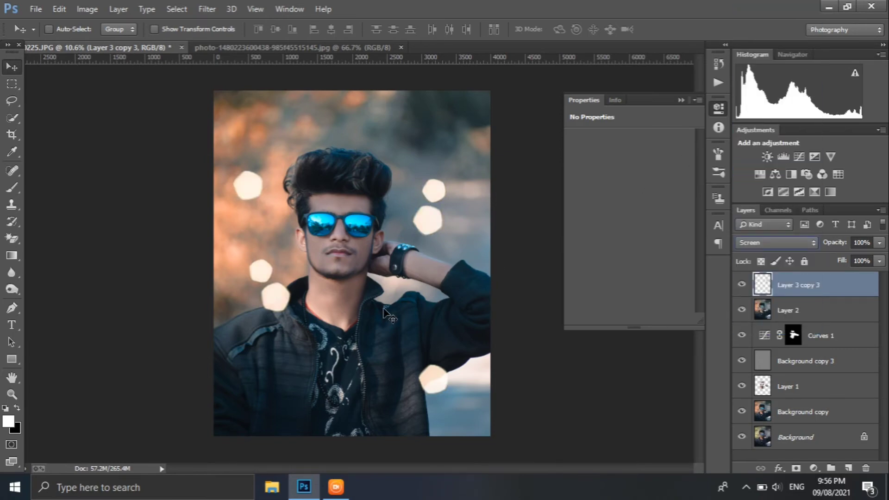
# Step: Soften the merged bokeh lights with a Gaussian Blur of about 18 pixels radius
pyautogui.press('alt')
pyautogui.click(207, 9)
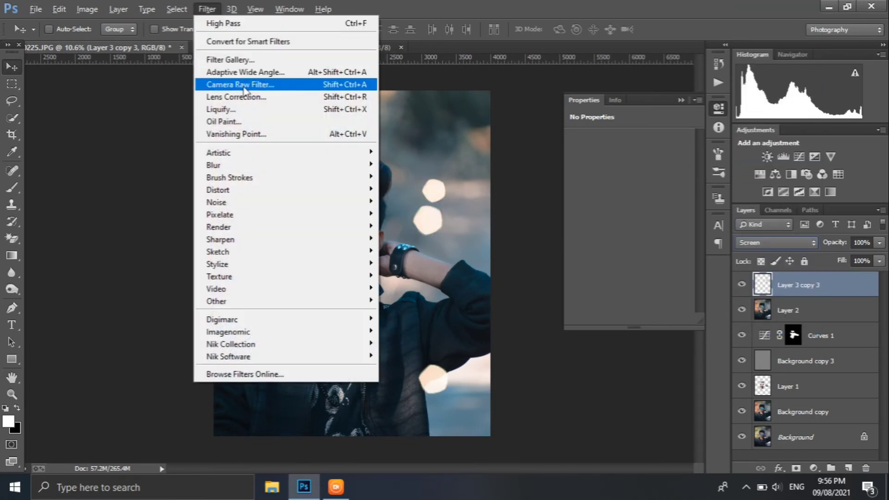
pyautogui.moveTo(262, 164)
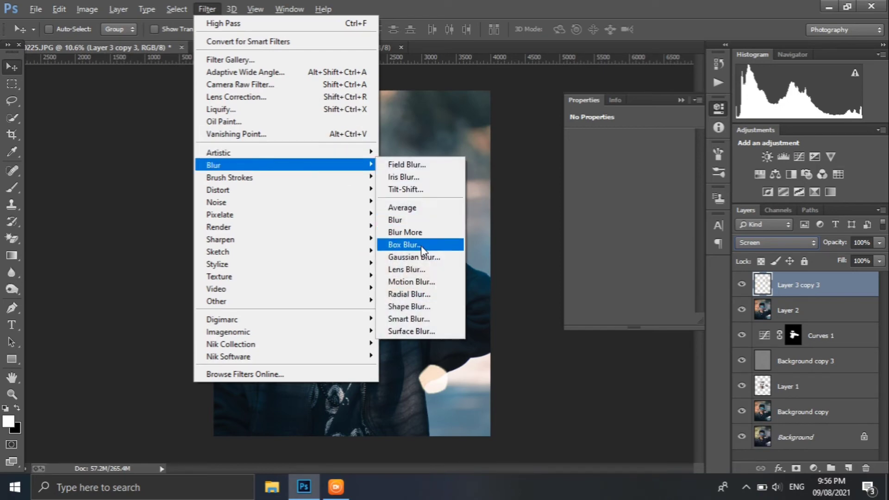
pyautogui.click(423, 257)
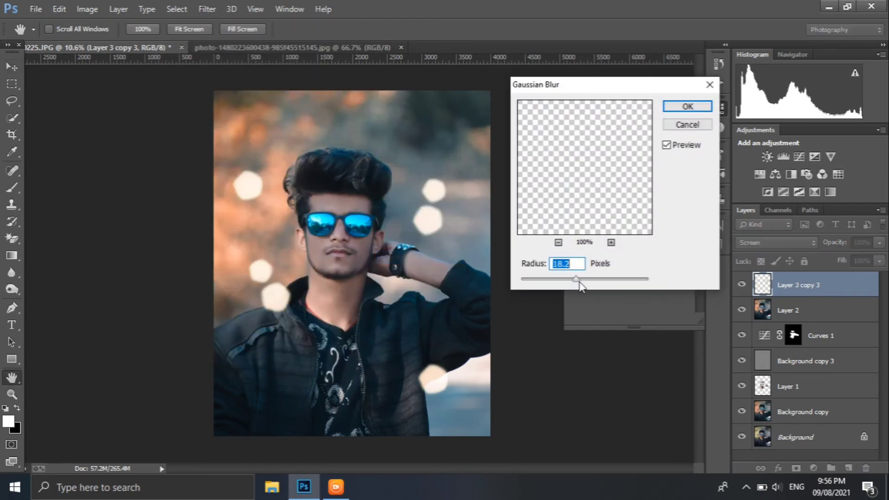
pyautogui.click(576, 279)
pyautogui.click(694, 109)
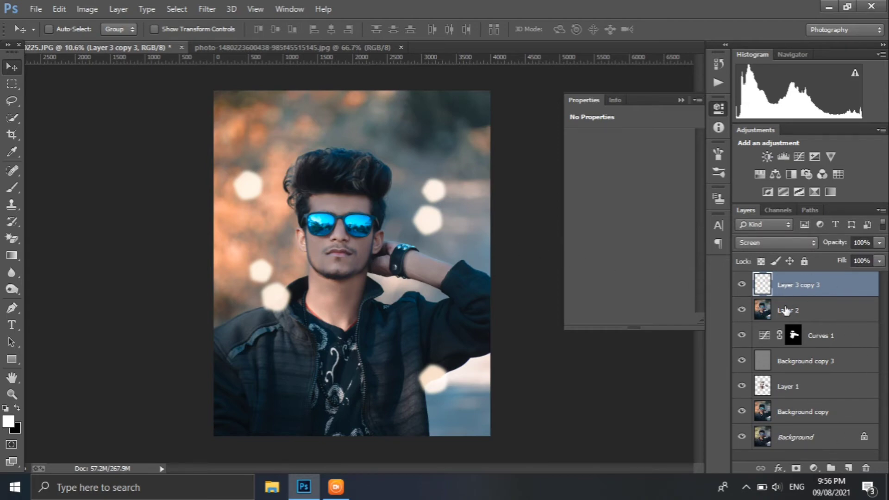
# Step: Add a new layer on top, fill it with 50% Gray and set its blend mode to Overlay
pyautogui.click(848, 468)
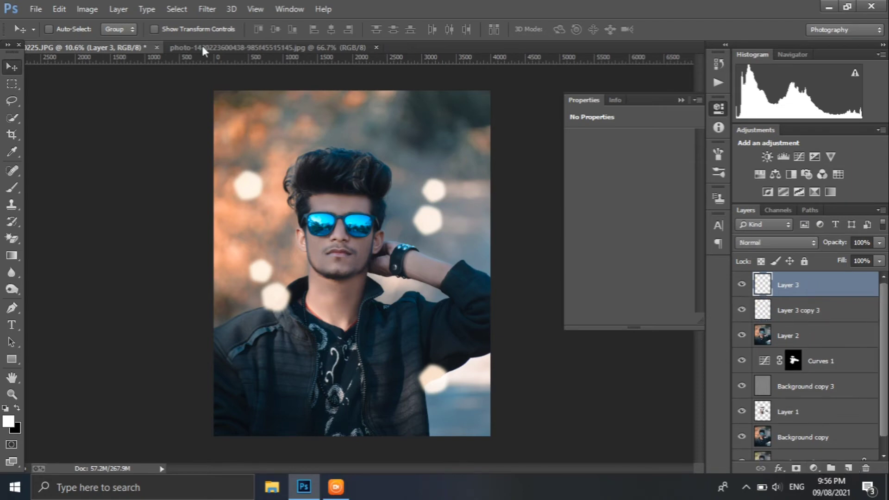
pyautogui.click(59, 8)
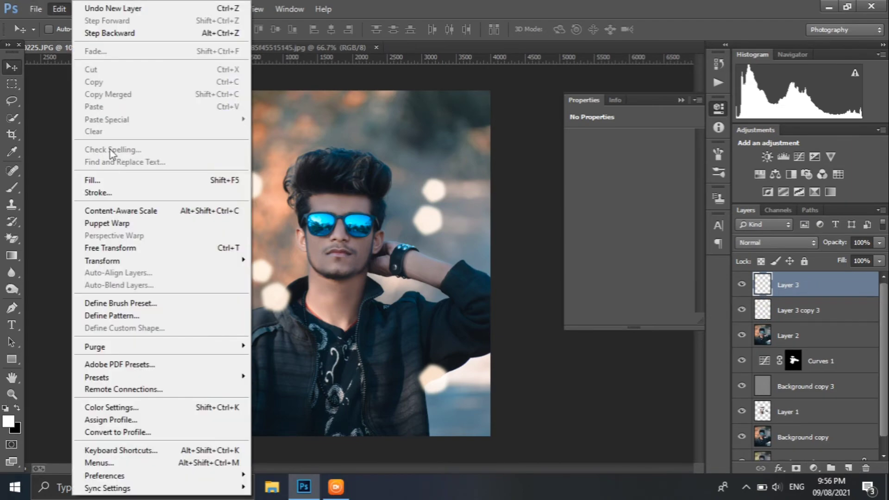
pyautogui.click(125, 180)
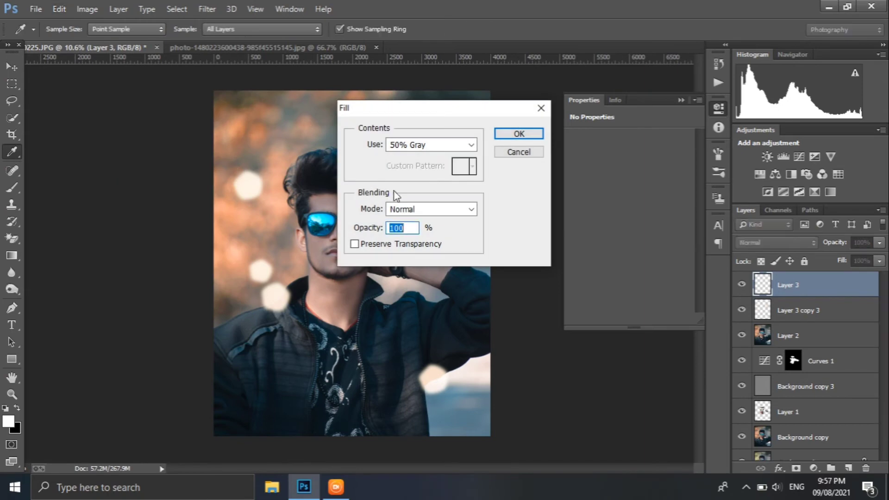
pyautogui.click(509, 135)
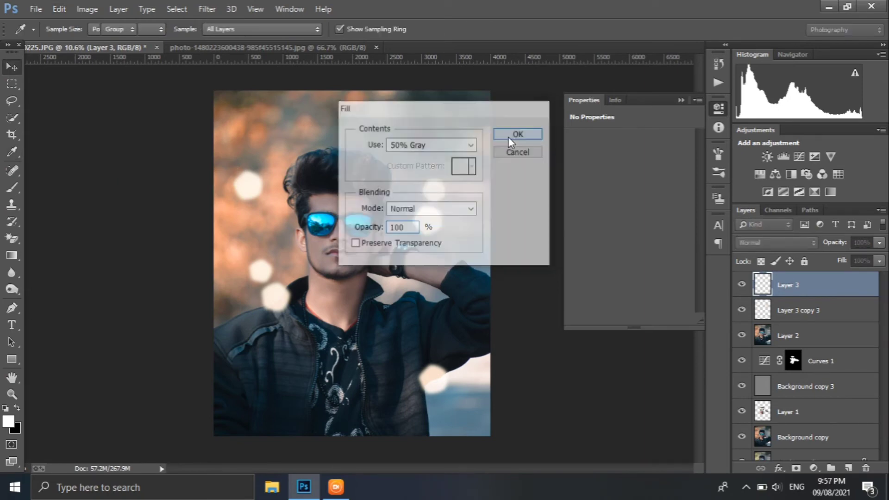
pyautogui.click(761, 245)
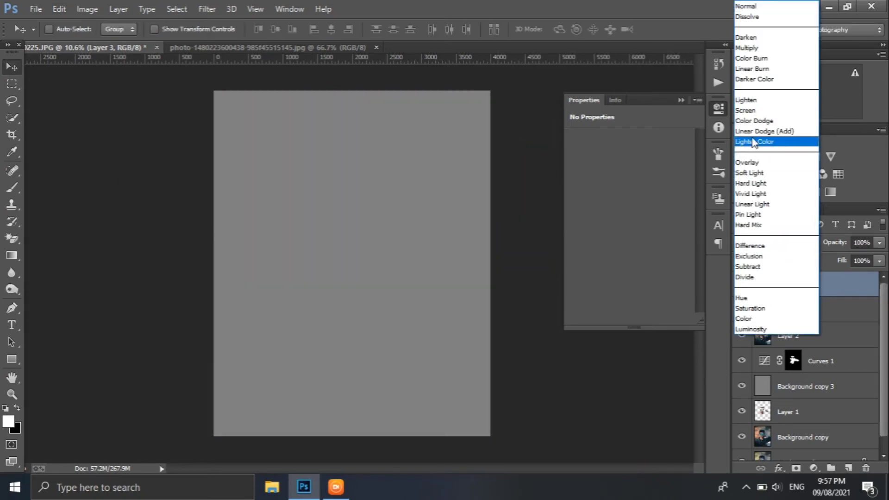
pyautogui.click(757, 163)
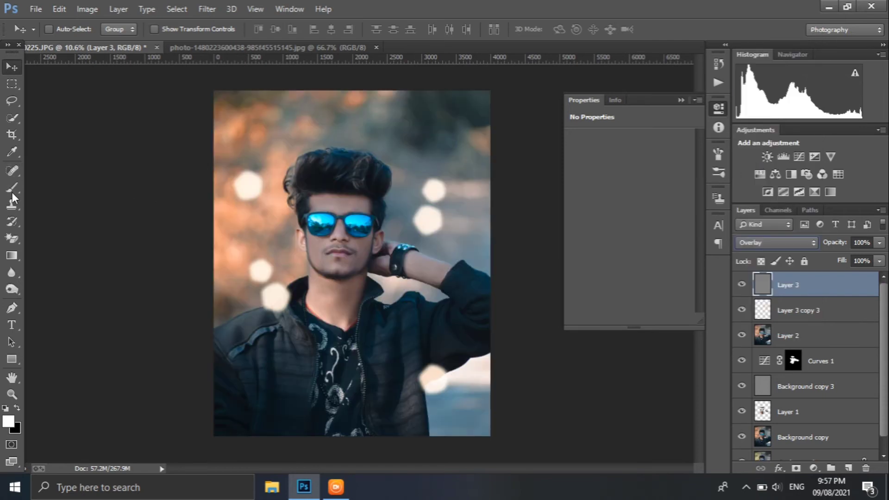
# Step: Dodge the midtones of the skin and jacket on the gray Overlay layer with a size 300 brush at 10% exposure
pyautogui.moveTo(19, 290); pyautogui.dragTo(41, 291)
pyautogui.scroll(4, 351, 200)
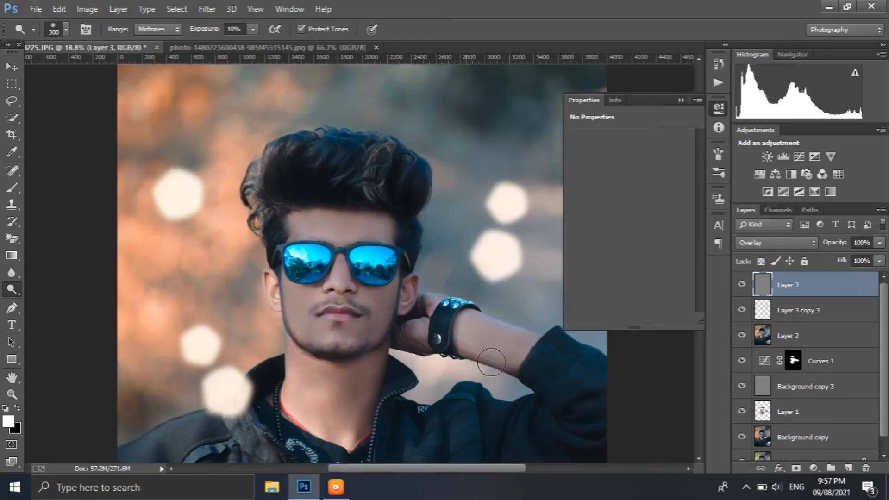
pyautogui.moveTo(357, 376); pyautogui.dragTo(366, 381)
pyautogui.scroll(-3, 402, 327)
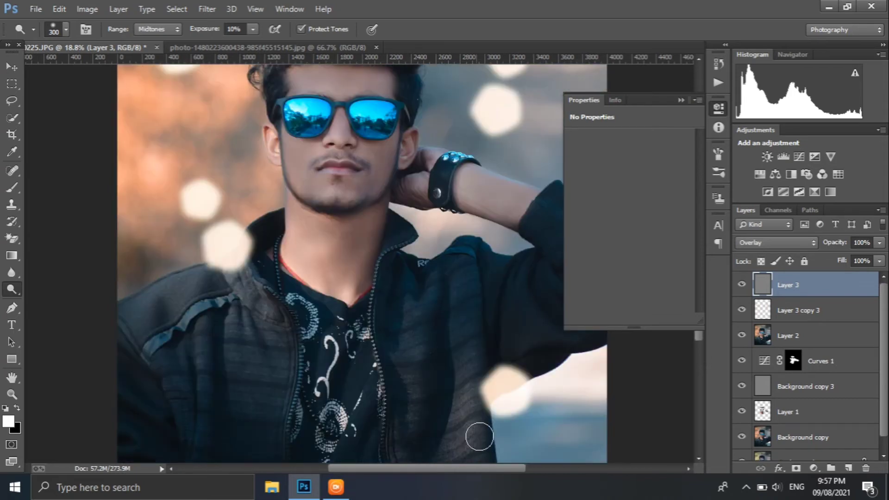
pyautogui.scroll(-2, 479, 437)
pyautogui.scroll(-2, 330, 353)
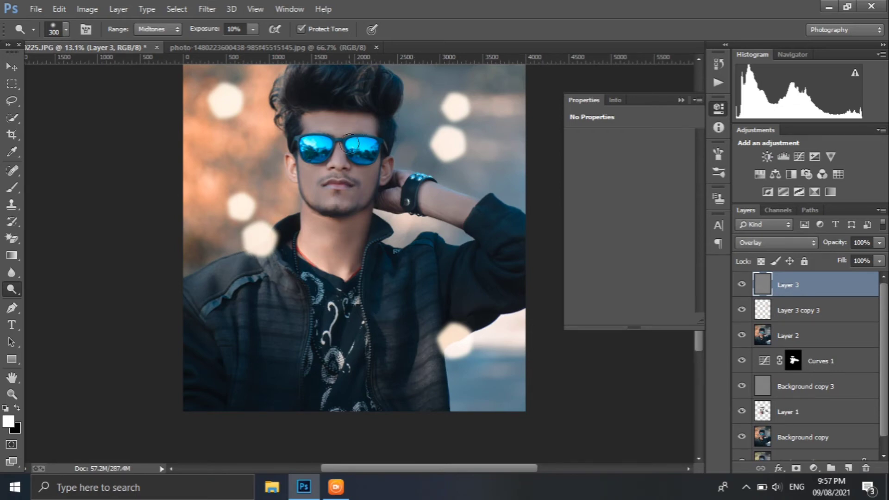
pyautogui.scroll(3, 350, 145)
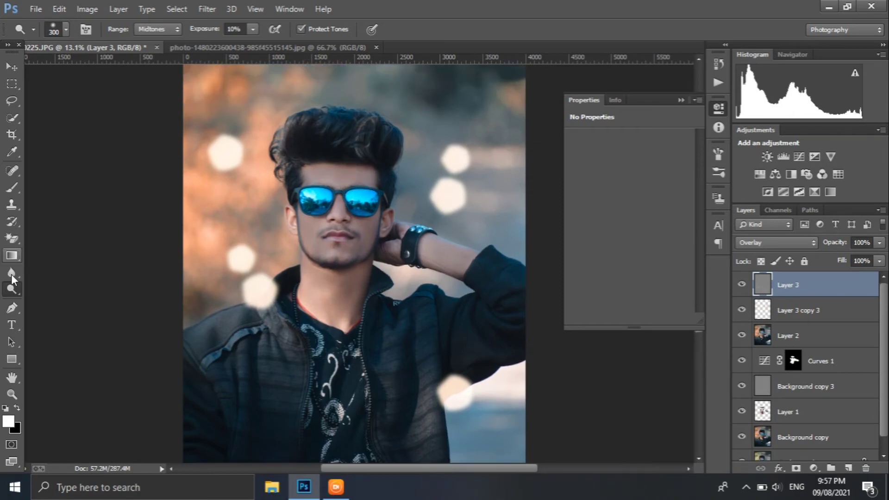
# Step: Burn the midtones of the hair, raised sleeve and jacket on the gray layer with a size 900 brush at 15% exposure
pyautogui.rightClick(12, 288)
pyautogui.click(60, 300)
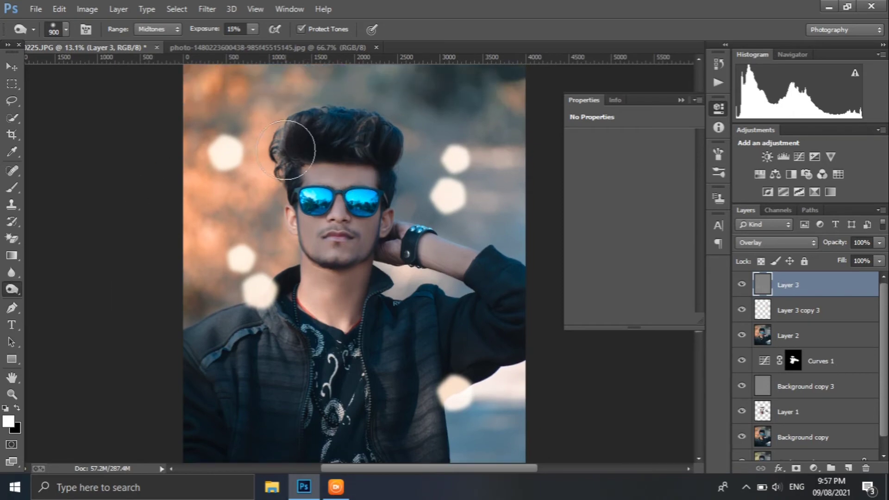
pyautogui.moveTo(324, 134); pyautogui.dragTo(379, 135)
pyautogui.moveTo(500, 262)
pyautogui.mouseDown()
pyautogui.moveTo(488, 323)
pyautogui.moveTo(496, 292)
pyautogui.mouseUp()
pyautogui.moveTo(427, 369)
pyautogui.mouseDown()
pyautogui.moveTo(431, 436)
pyautogui.moveTo(331, 437)
pyautogui.moveTo(254, 460)
pyautogui.moveTo(241, 428)
pyautogui.moveTo(250, 379)
pyautogui.moveTo(284, 365)
pyautogui.mouseUp()
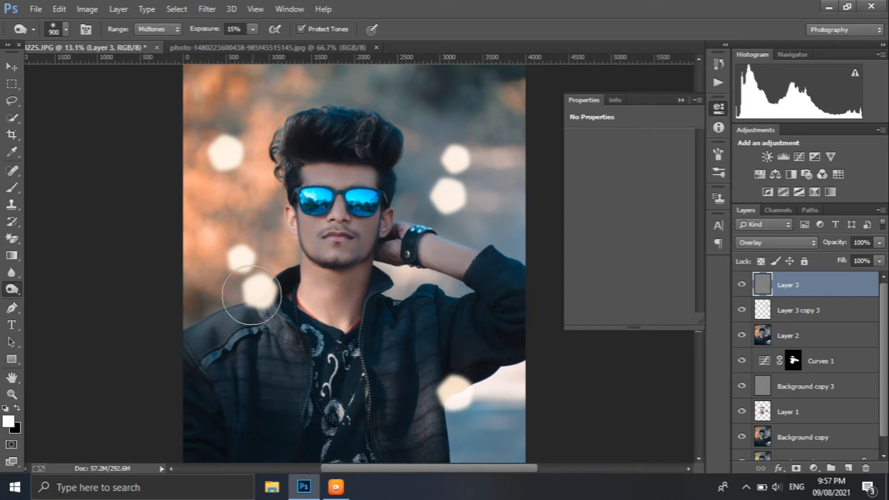
pyautogui.scroll(-1, 219, 213)
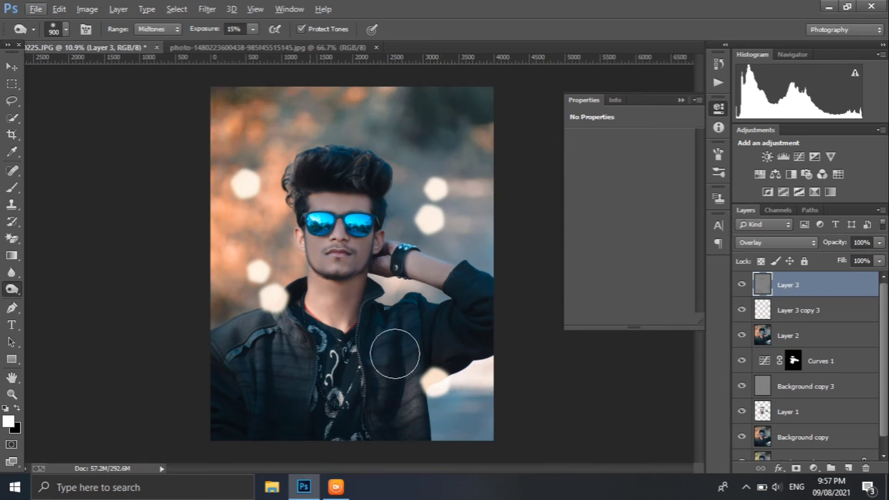
# Step: Add a Curves adjustment clipped to the bokeh layer Layer 3 copy 3 and raise the midtones to brighten the lights
pyautogui.click(760, 268)
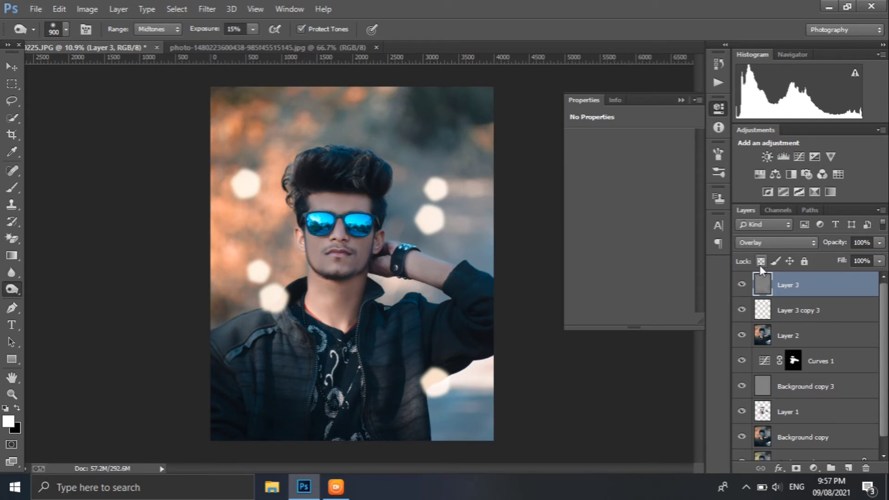
pyautogui.click(793, 306)
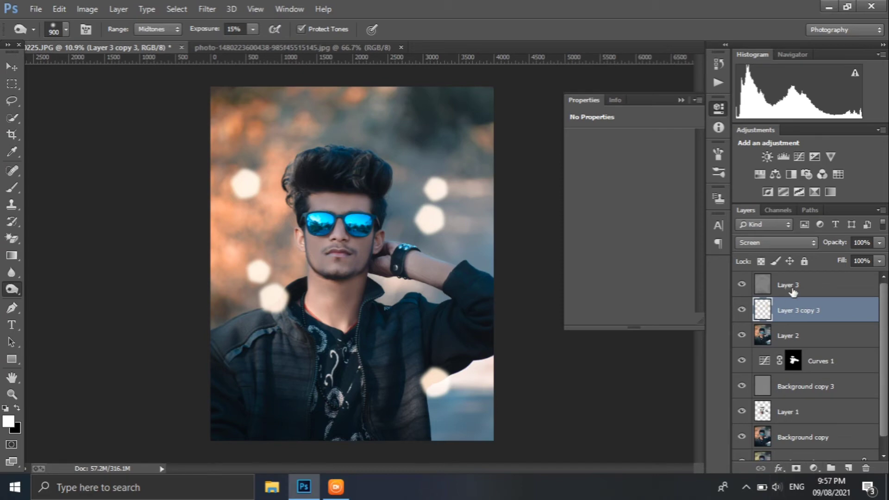
pyautogui.click(799, 156)
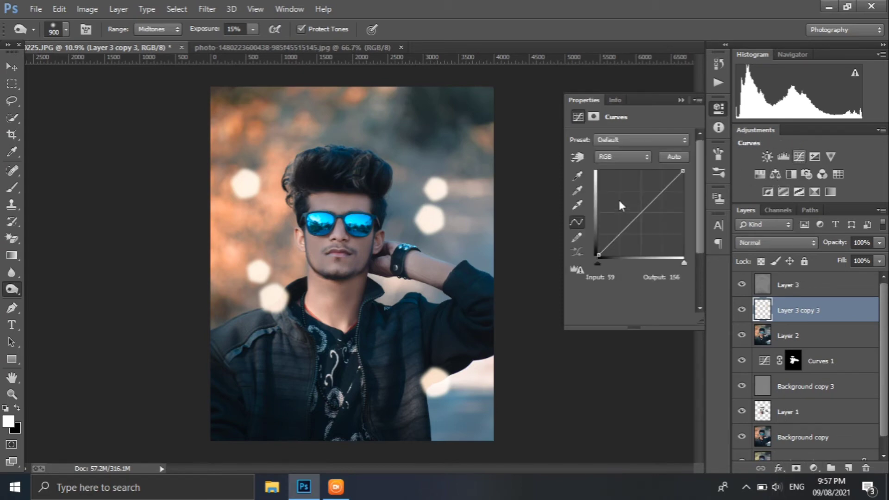
pyautogui.moveTo(635, 219); pyautogui.dragTo(634, 209)
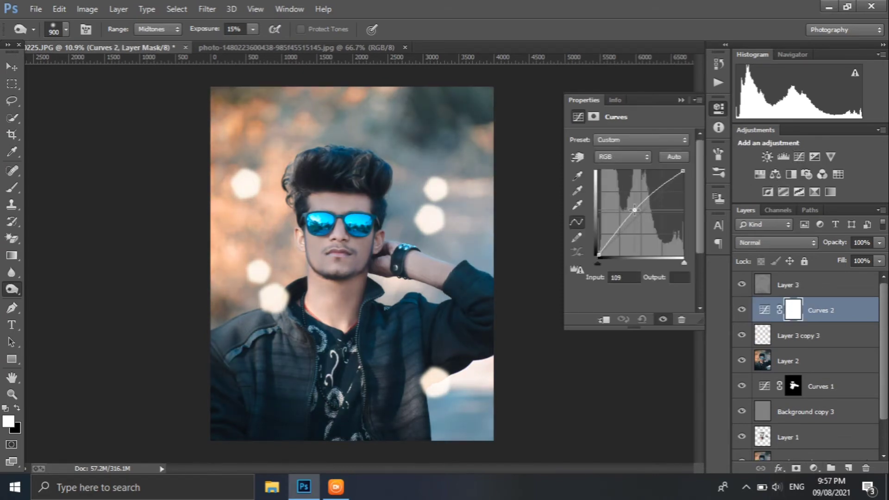
pyautogui.click(604, 319)
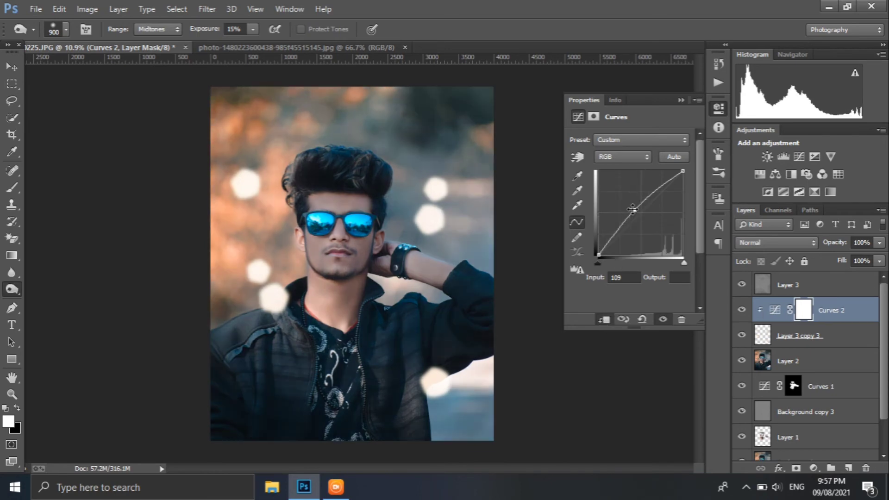
pyautogui.moveTo(632, 209)
pyautogui.mouseDown()
pyautogui.moveTo(629, 192)
pyautogui.moveTo(633, 208)
pyautogui.mouseUp()
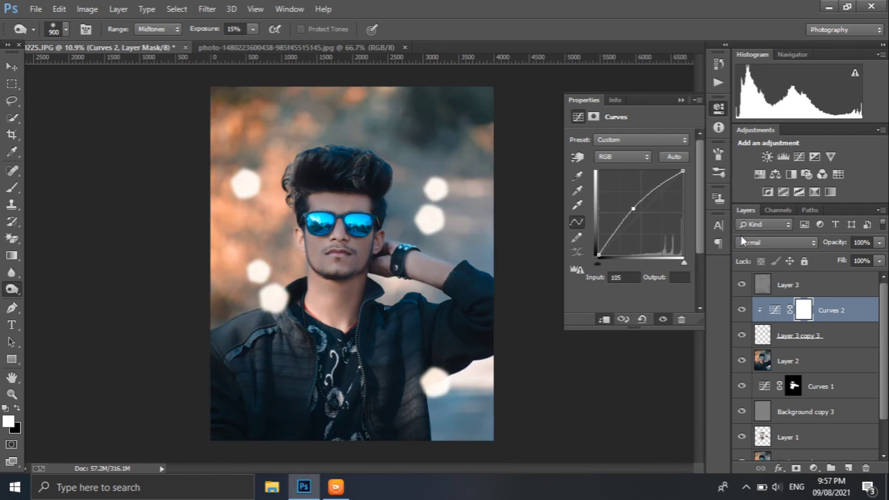
pyautogui.click(681, 101)
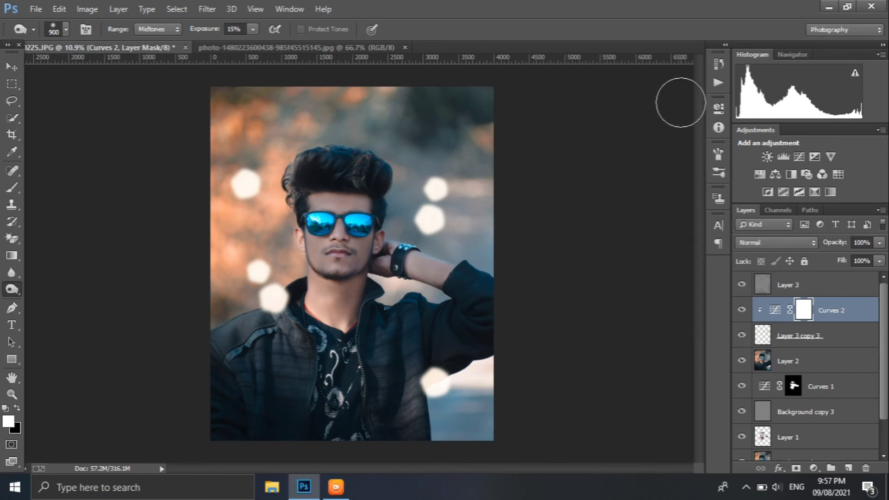
# Step: Stamp all visible layers into a new layer above Layer 3 and open it in the Camera Raw Filter
pyautogui.click(817, 288)
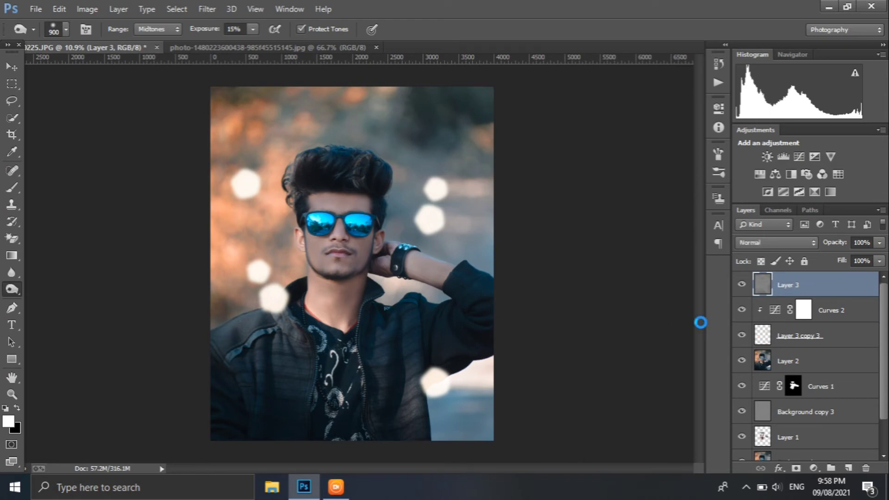
pyautogui.hotkey('ctrl', 'alt', 'shift', 'e')
pyautogui.click(208, 10)
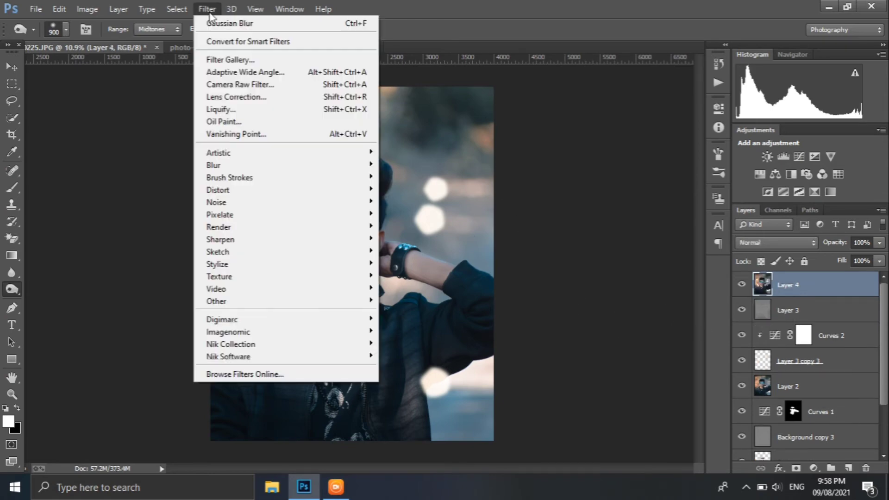
pyautogui.click(237, 85)
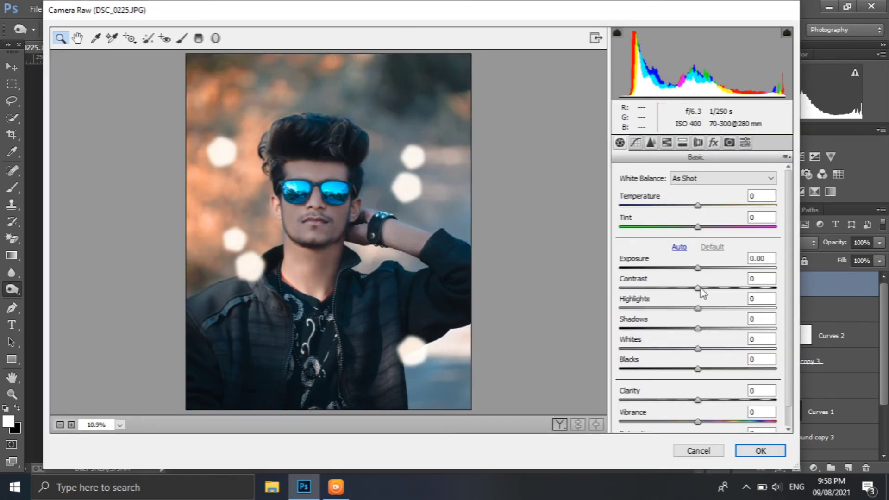
# Step: Set Contrast +12, Highlights -58, Shadows +21, Whites -15, Blacks -11, Clarity +21 and Vibrance +16, and slightly raise the sharpening Amount
pyautogui.moveTo(703, 291); pyautogui.dragTo(651, 315)
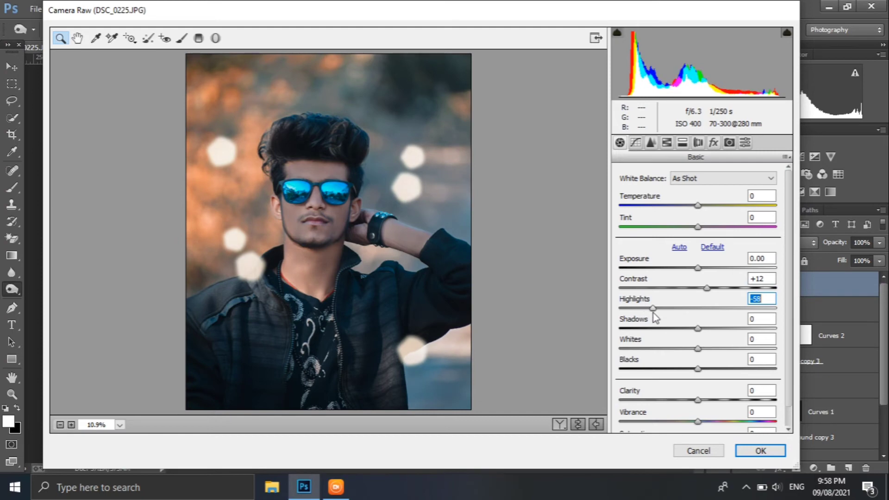
pyautogui.moveTo(696, 333); pyautogui.dragTo(689, 370)
pyautogui.moveTo(698, 401); pyautogui.dragTo(717, 430)
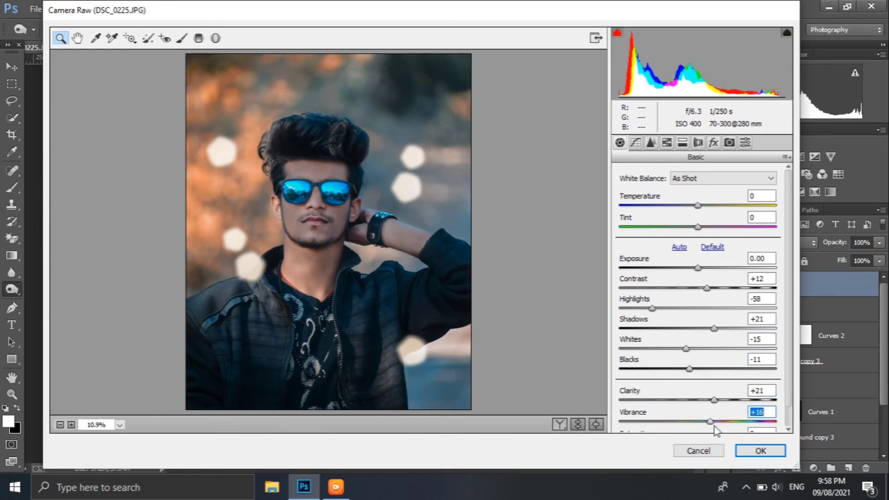
pyautogui.click(650, 142)
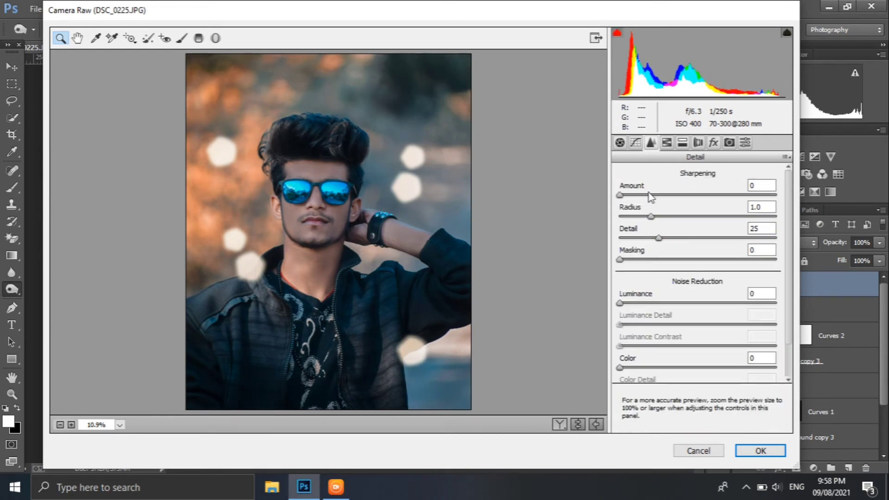
pyautogui.moveTo(620, 195); pyautogui.dragTo(633, 196)
# Step: Shift the HSL hues to Yellows -42, Greens -38, Aquas -20 and Blues -15
pyautogui.click(666, 143)
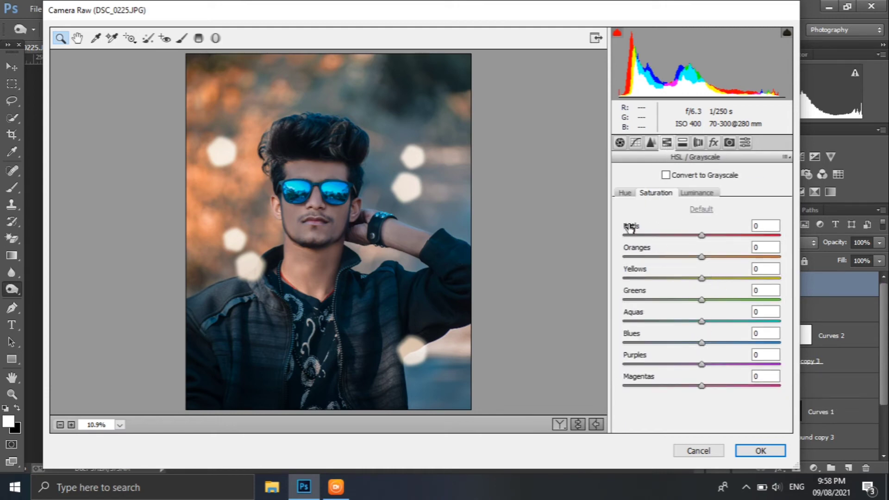
pyautogui.click(626, 193)
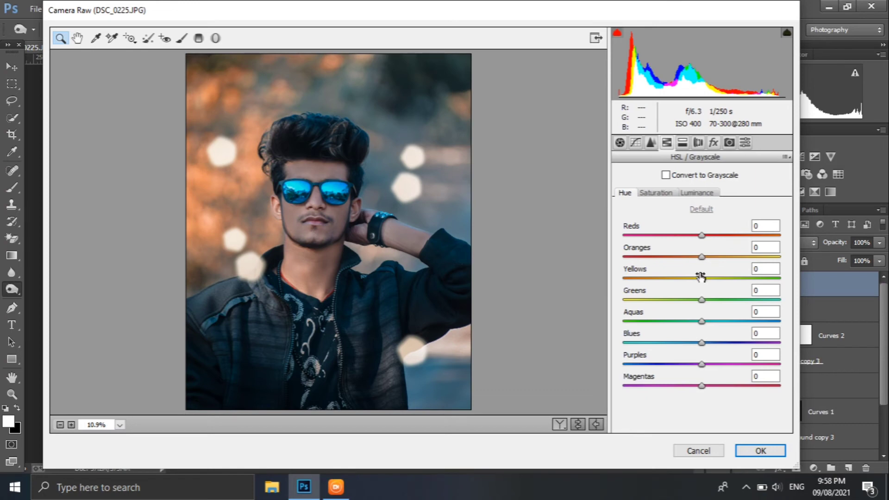
pyautogui.moveTo(702, 278); pyautogui.dragTo(690, 342)
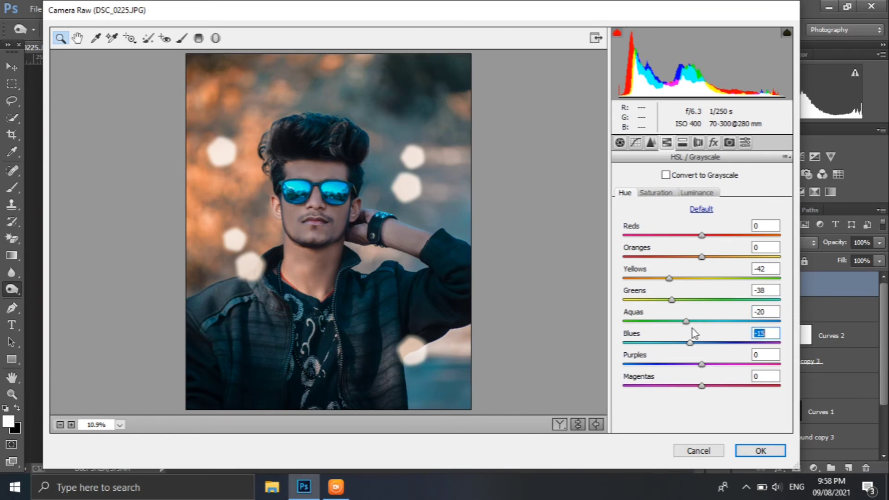
# Step: Set the HSL luminance values to Oranges +18, Aquas -10 and Blues -7
pyautogui.click(674, 194)
pyautogui.click(707, 191)
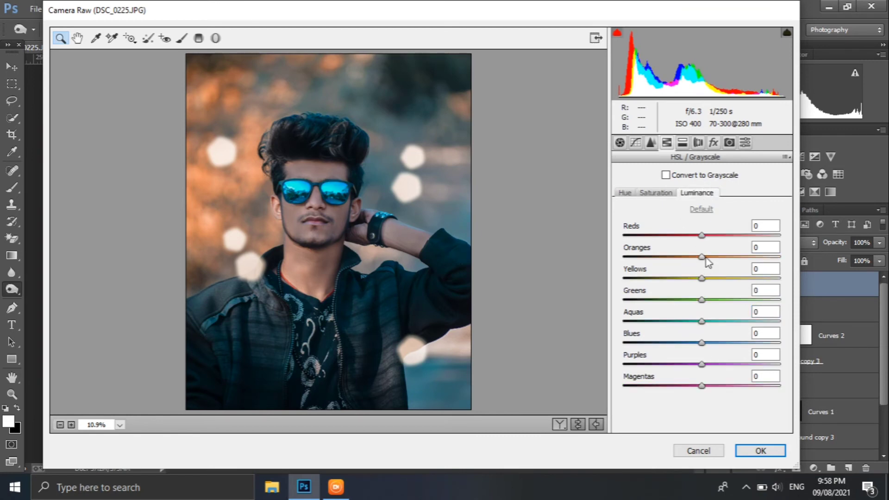
pyautogui.moveTo(701, 257); pyautogui.dragTo(720, 259)
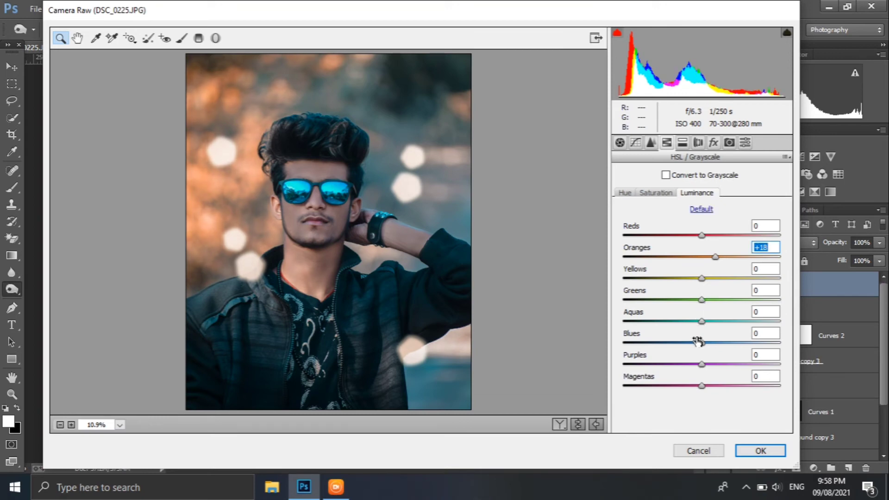
pyautogui.moveTo(698, 341); pyautogui.dragTo(694, 321)
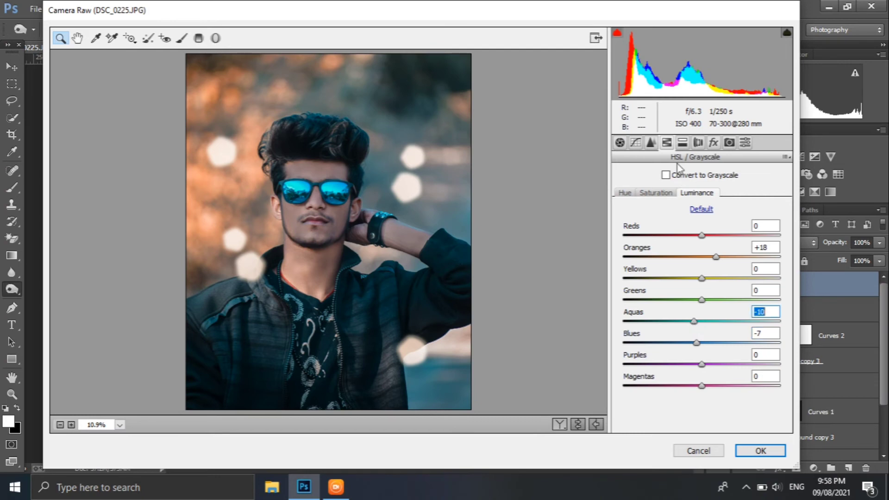
# Step: Set the Split Toning hues to 191 for the highlights and 59 for the shadows
pyautogui.click(682, 145)
pyautogui.moveTo(624, 196); pyautogui.dragTo(708, 202)
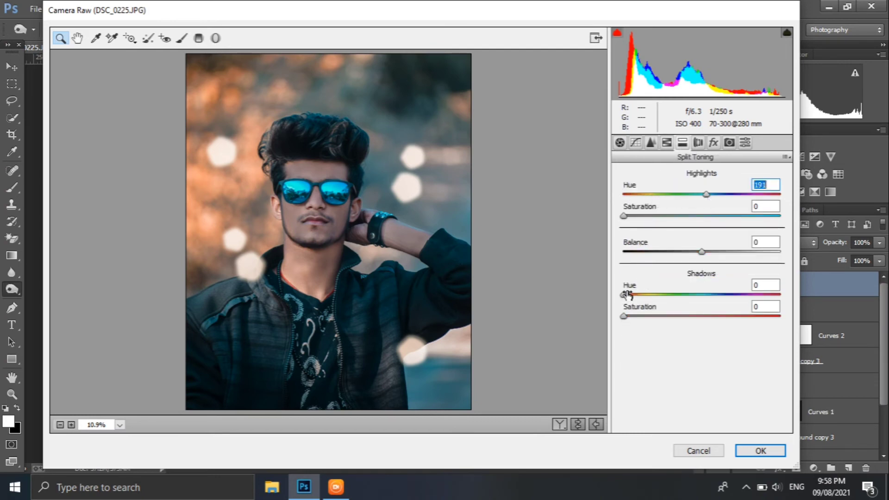
pyautogui.moveTo(627, 294); pyautogui.dragTo(649, 297)
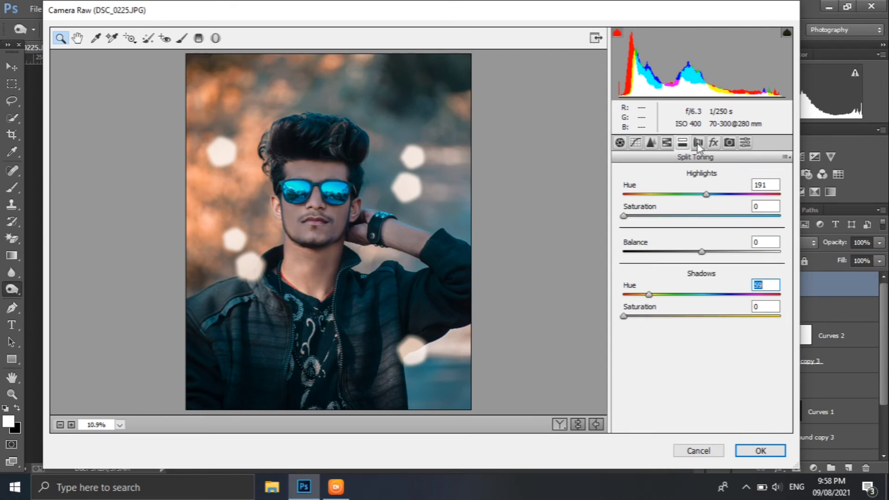
# Step: Add a Highlight Priority post-crop vignette with Amount -18, Midpoint 37 and Feather 70
pyautogui.click(713, 142)
pyautogui.click(713, 142)
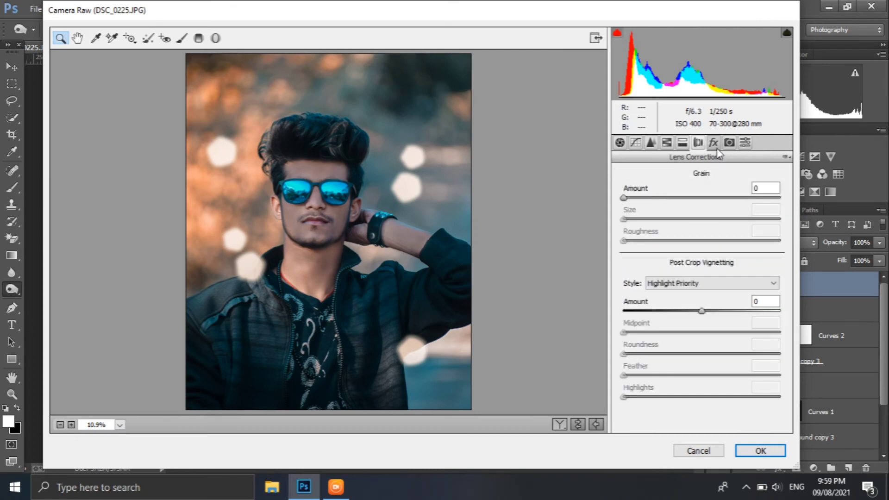
pyautogui.moveTo(701, 310); pyautogui.dragTo(682, 335)
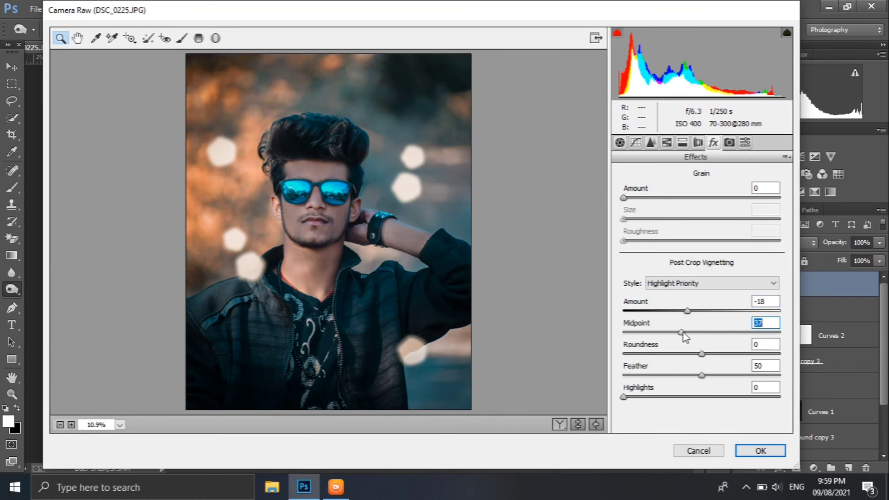
pyautogui.click(700, 373)
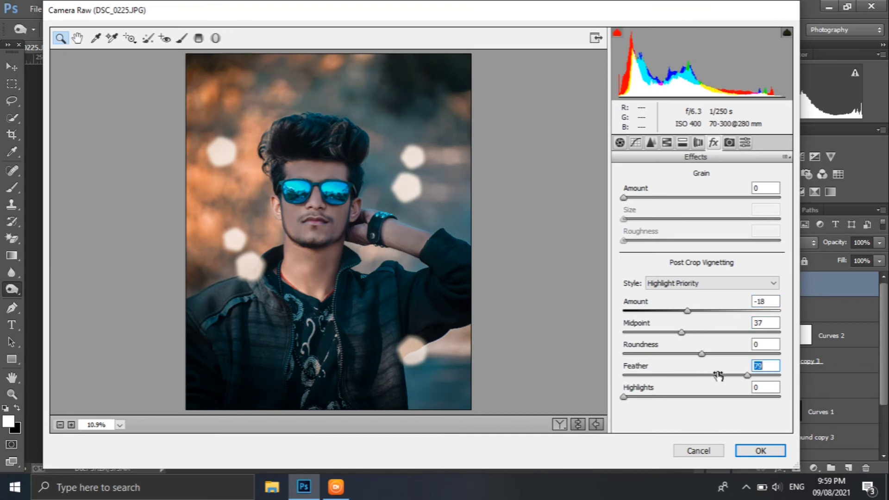
# Step: Set the Camera Calibration hues to Blue Primary -23 and Green Primary +29, and compare the photo with its ungraded version
pyautogui.click(731, 148)
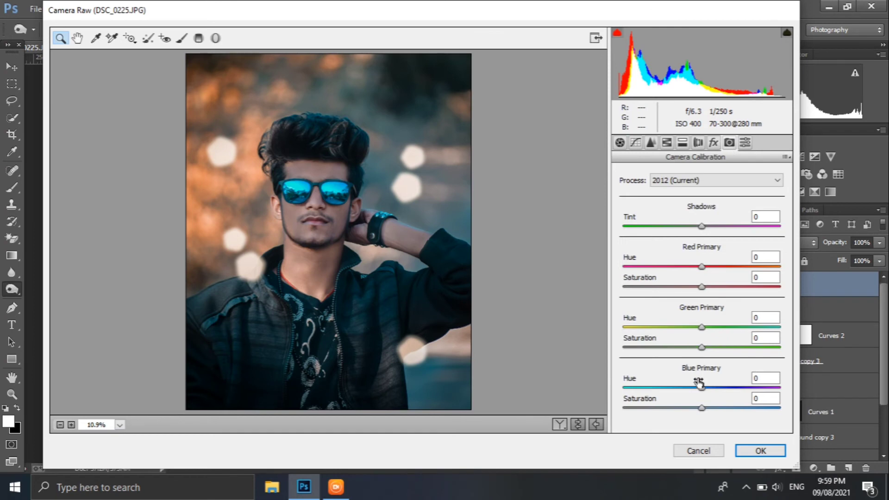
pyautogui.moveTo(702, 388); pyautogui.dragTo(686, 391)
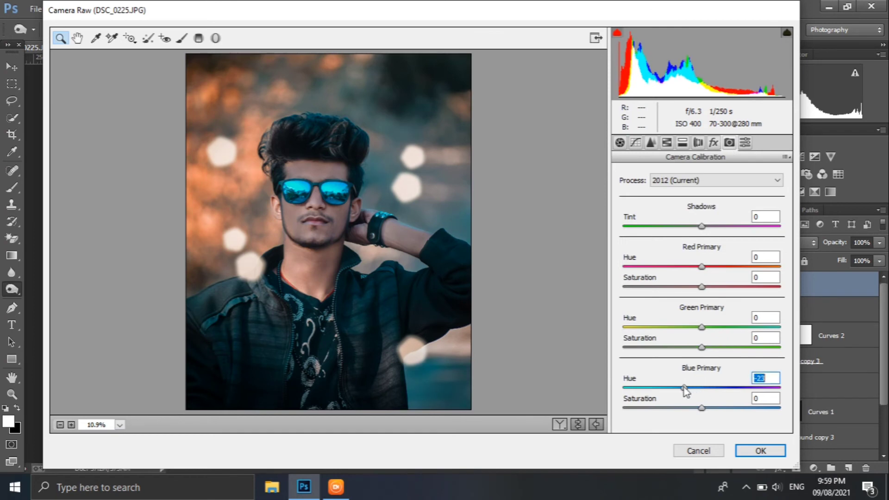
pyautogui.moveTo(701, 327); pyautogui.dragTo(725, 327)
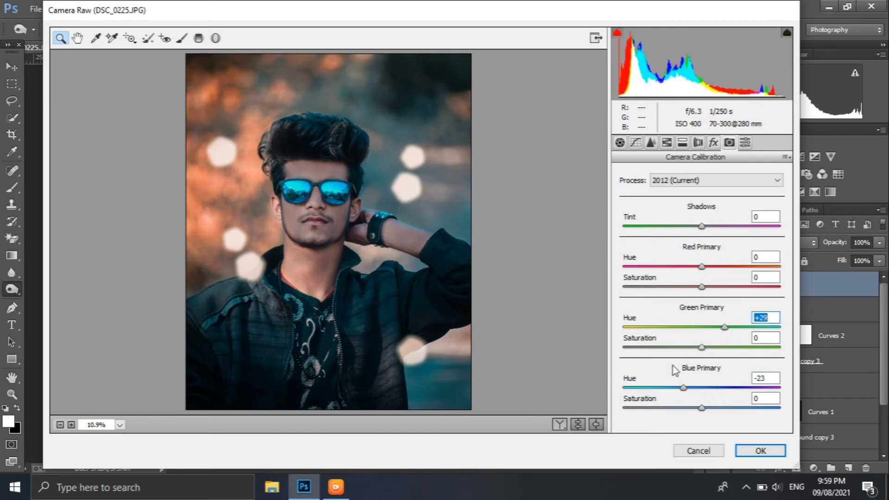
pyautogui.click(576, 424)
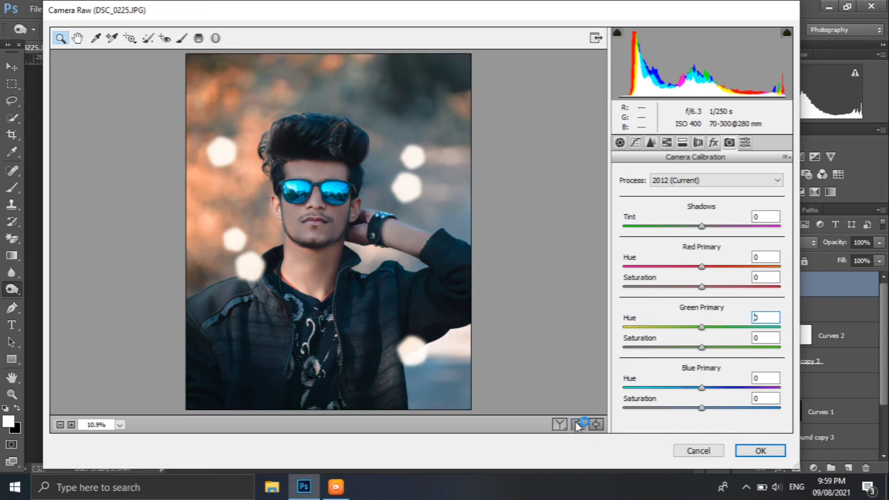
pyautogui.click(576, 425)
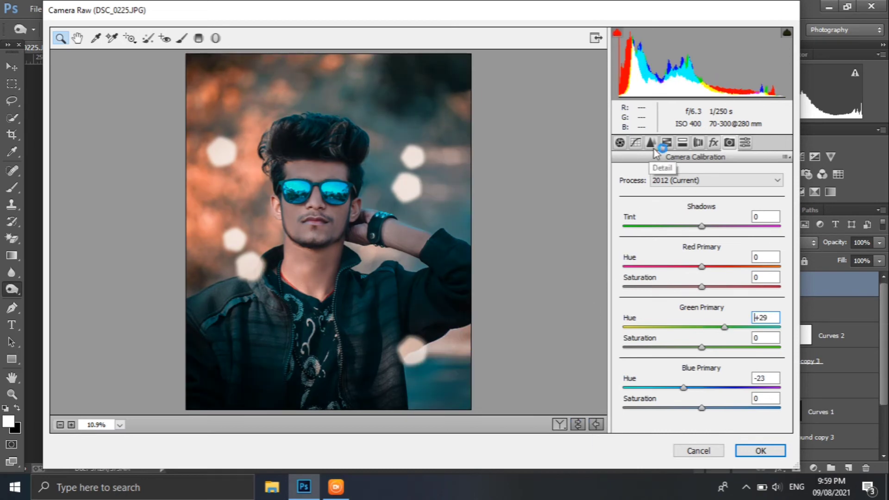
# Step: Deepen the post-crop vignette Amount to -28 and apply the Camera Raw grade to the layer
pyautogui.click(693, 146)
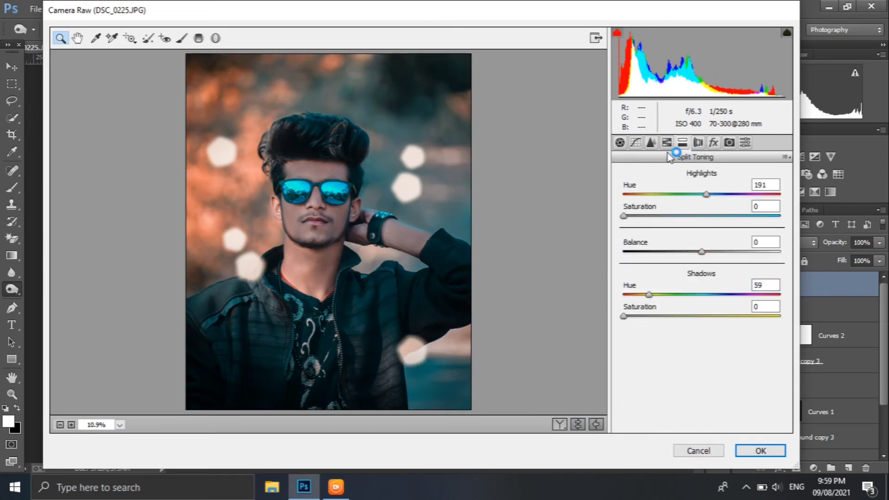
pyautogui.click(667, 142)
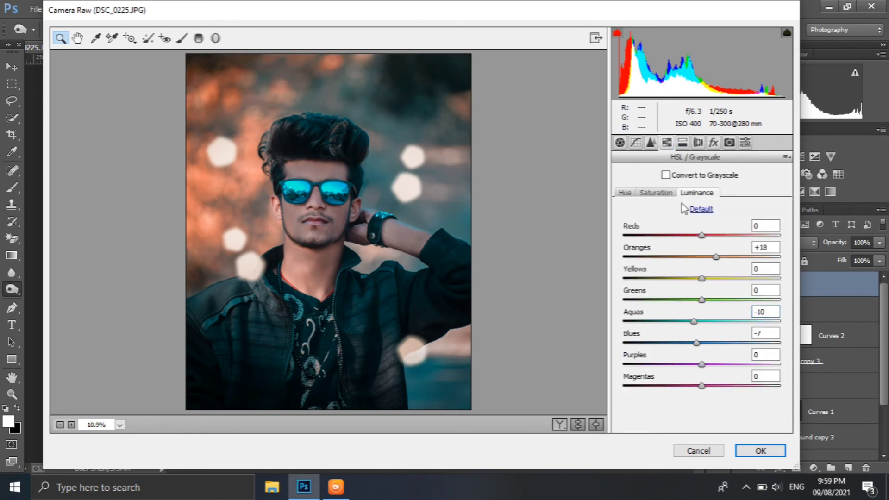
pyautogui.click(713, 143)
pyautogui.moveTo(688, 311); pyautogui.dragTo(683, 312)
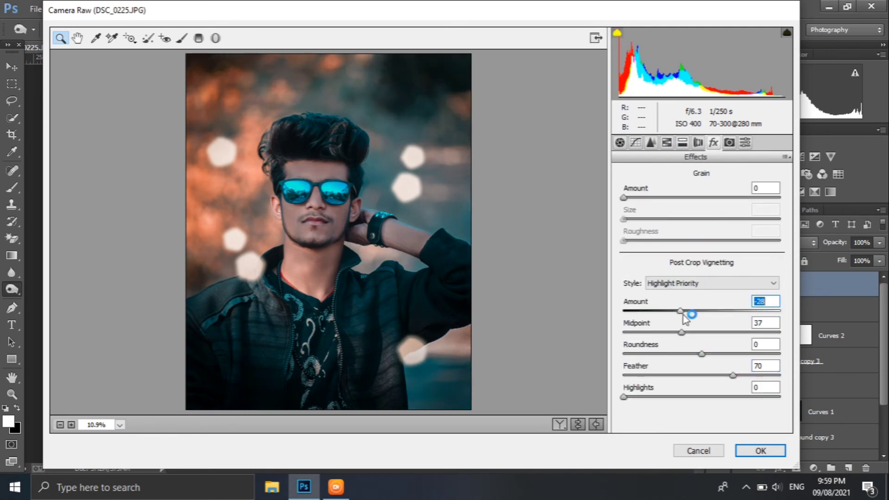
pyautogui.click(755, 451)
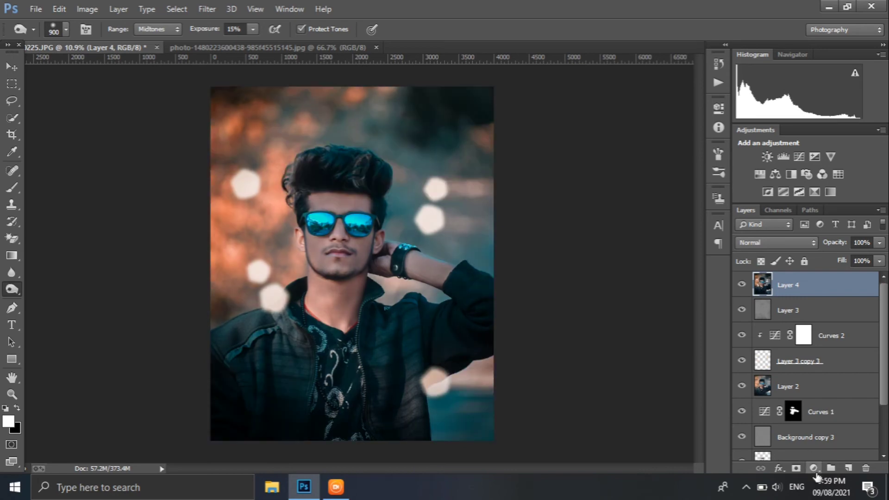
# Step: Add a Color Lookup adjustment layer above Layer 4 and load the 2Strip.look 3D LUT
pyautogui.click(814, 468)
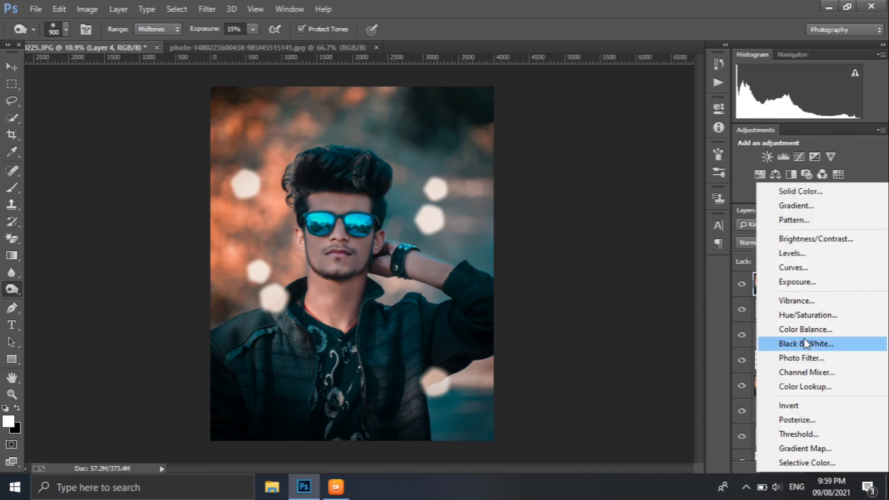
pyautogui.click(804, 387)
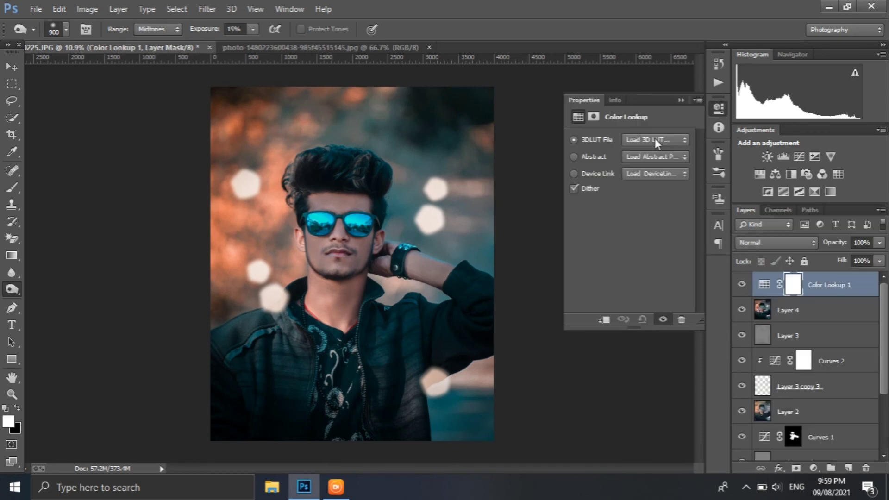
pyautogui.click(654, 140)
pyautogui.click(652, 184)
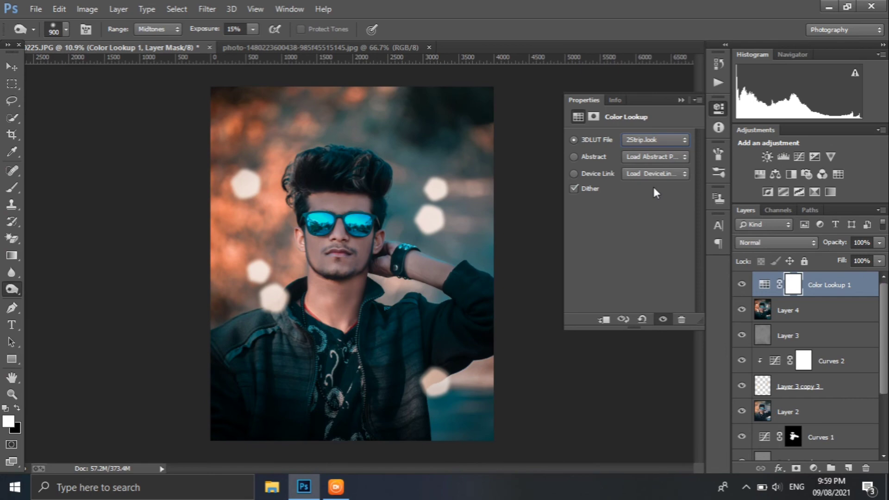
# Step: Try the successive 3D LUT presets on the Color Lookup layer and settle on FallColors.look
pyautogui.press('Down')
pyautogui.press('Down')
pyautogui.press('Down')
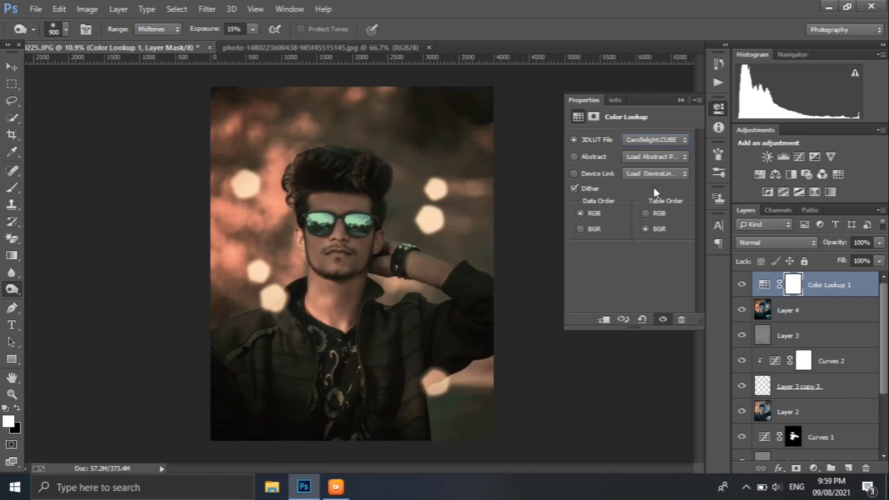
pyautogui.press('Down')
pyautogui.press('Down')
pyautogui.press('Down')
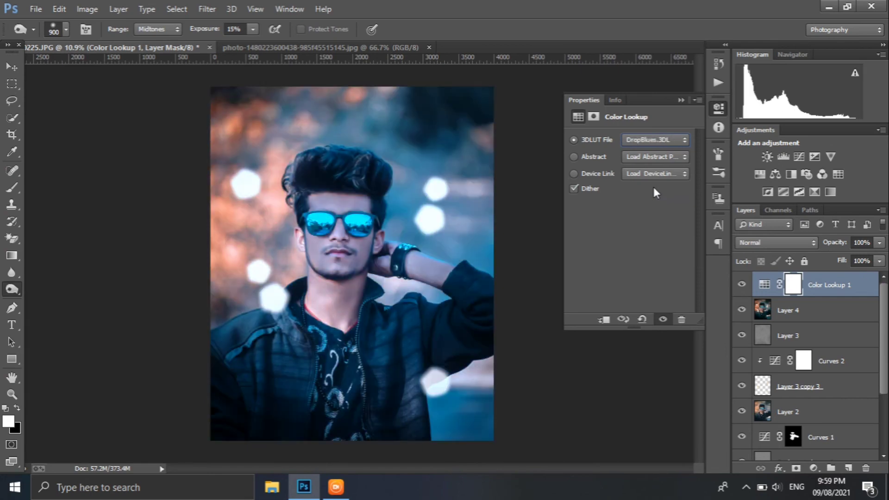
pyautogui.press('Down')
pyautogui.press('Down')
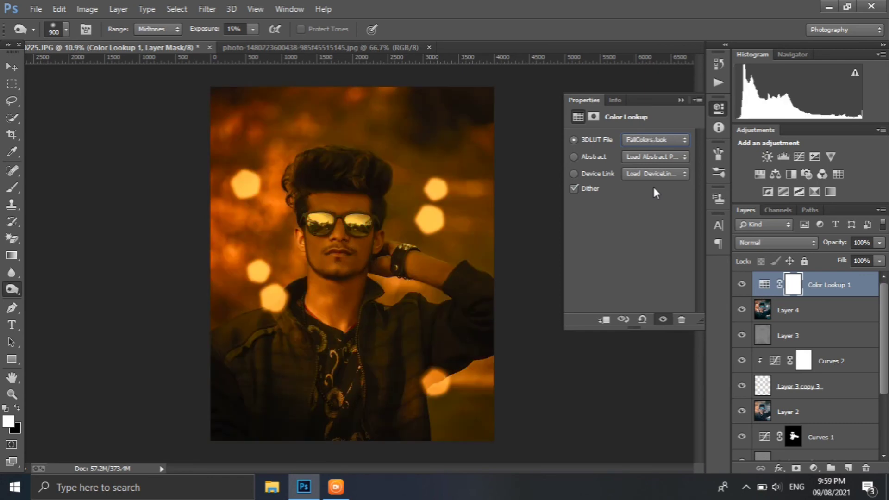
pyautogui.press('Down')
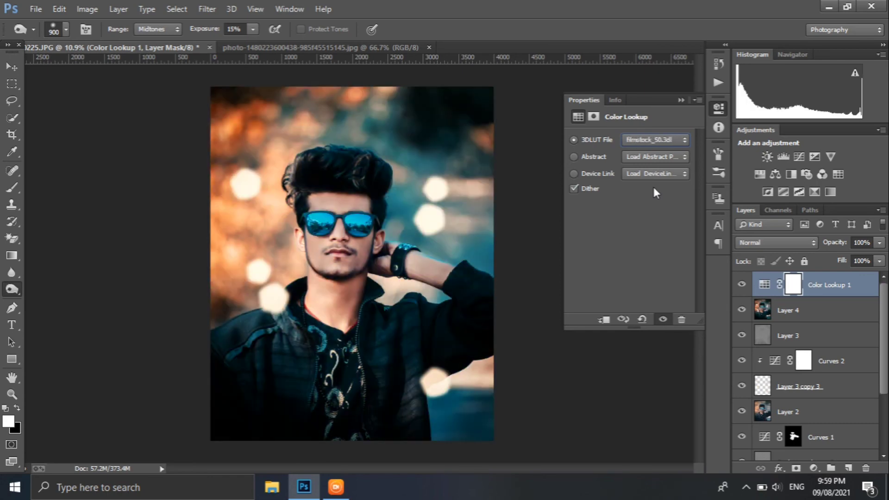
pyautogui.press('Down')
pyautogui.press('Down')
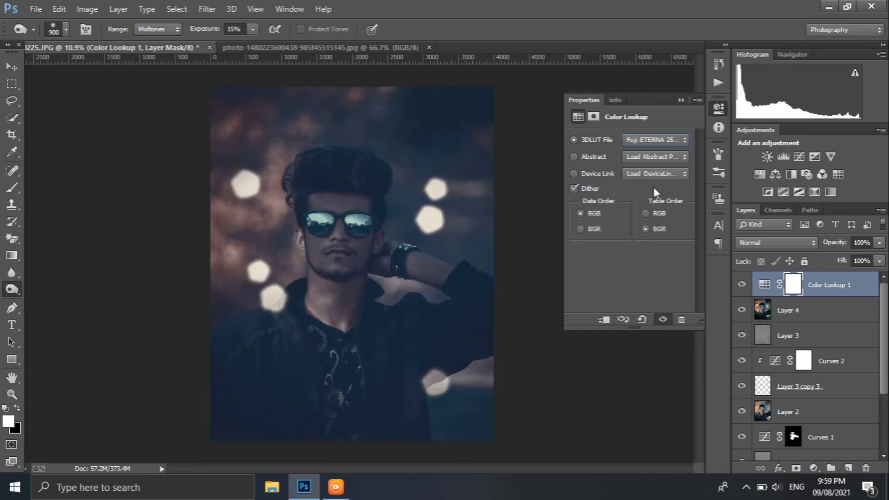
pyautogui.press('Down')
pyautogui.press('Down')
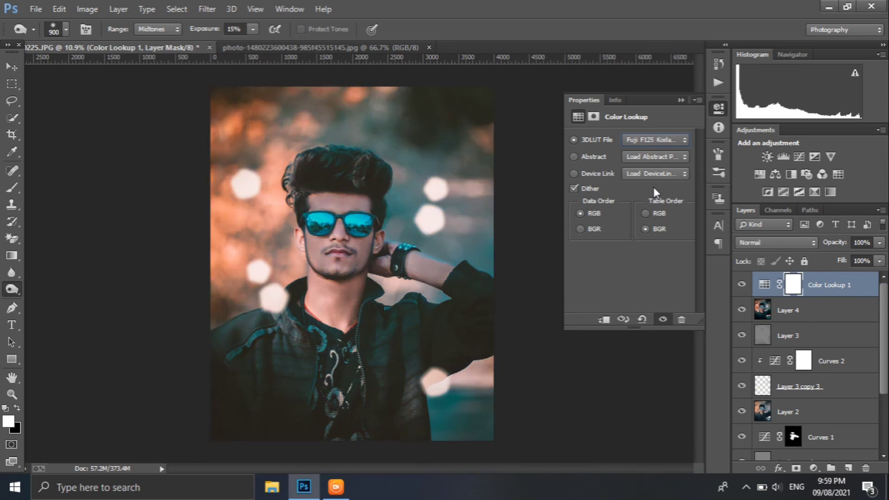
pyautogui.press('Up')
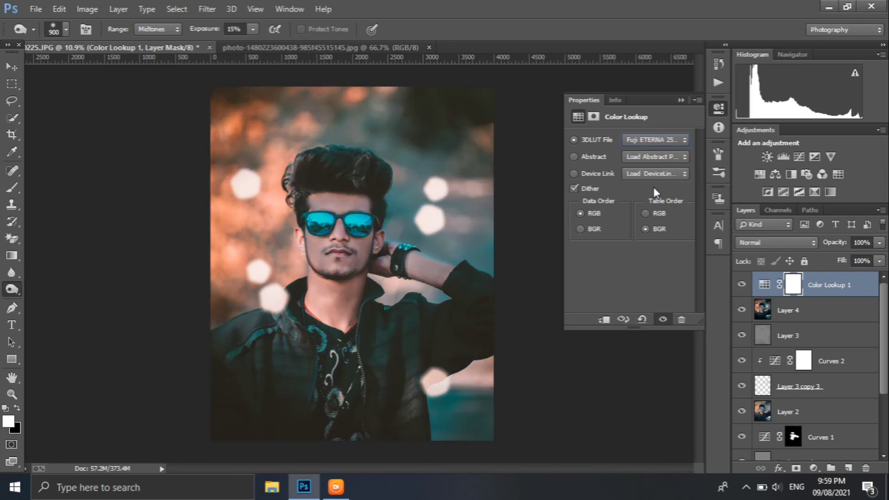
pyautogui.press('Down')
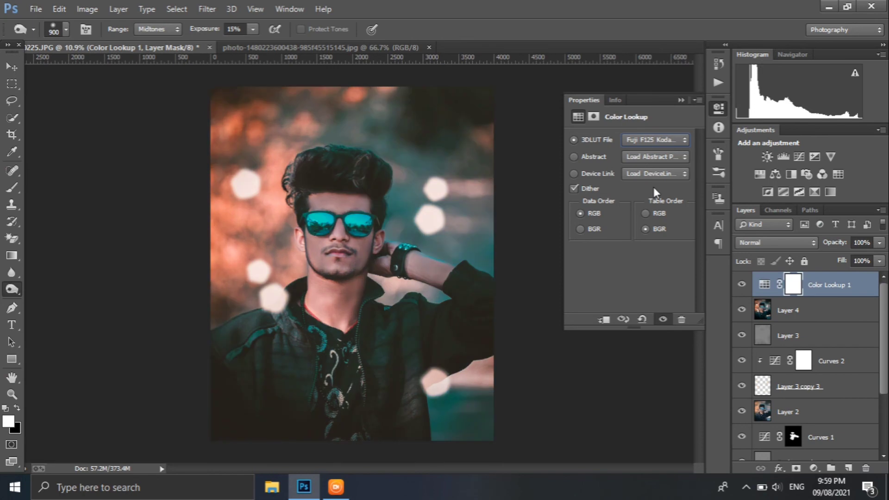
pyautogui.press('Down')
pyautogui.press('Down')
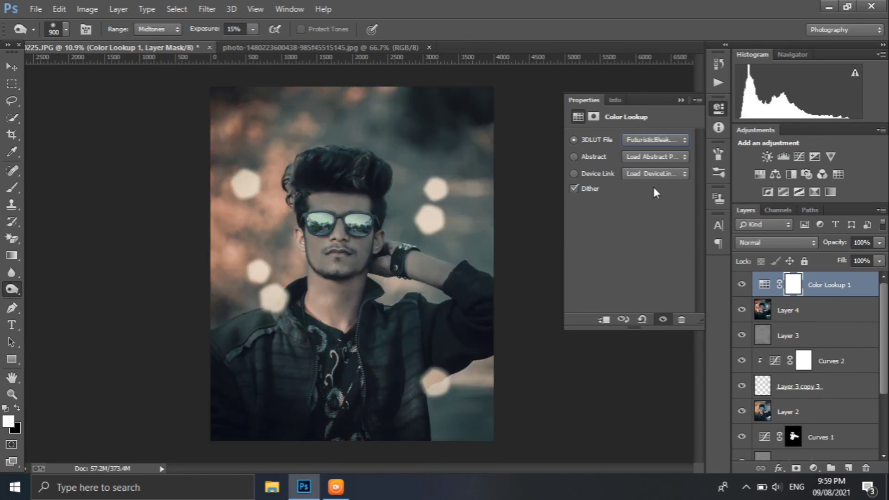
pyautogui.press('Up')
pyautogui.press('Up')
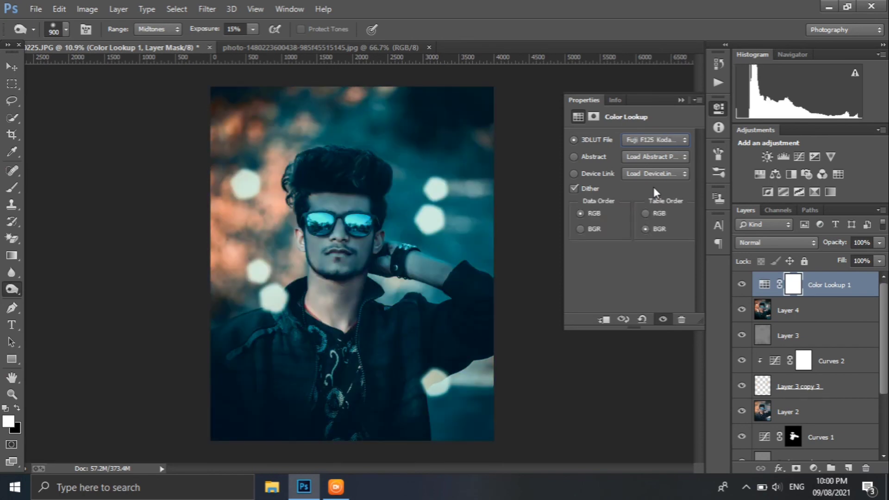
pyautogui.press('Up')
pyautogui.press('Up')
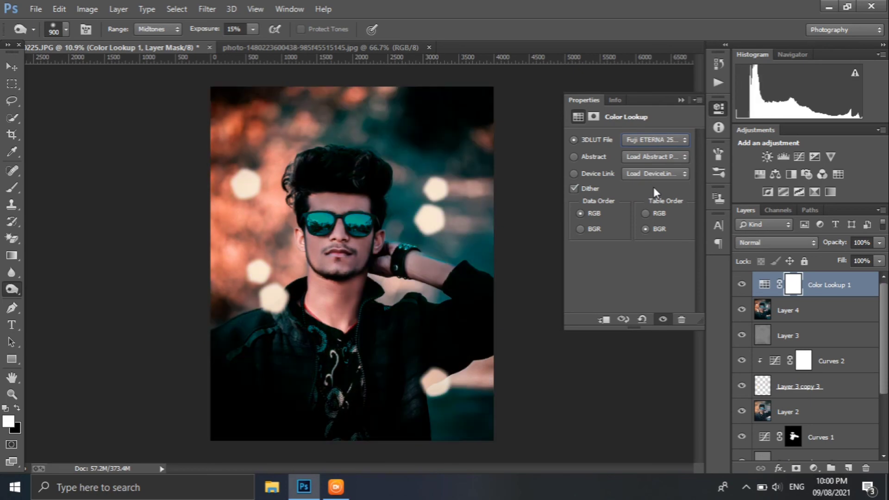
pyautogui.press('Up')
pyautogui.press('Up')
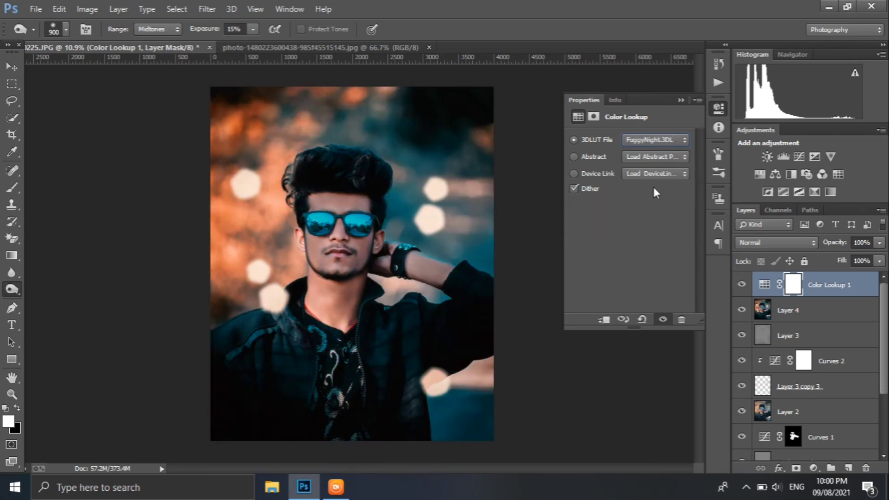
pyautogui.press('Up')
pyautogui.press('Up')
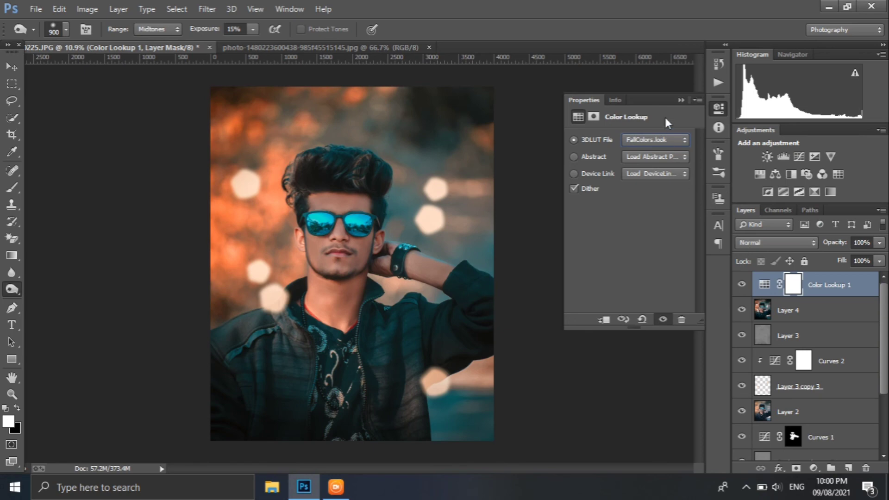
# Step: Invert the Color Lookup 1 mask to black and paint white over the bokeh lights and nearby highlights with a 300 px brush
pyautogui.hotkey('ctrl', 'i')
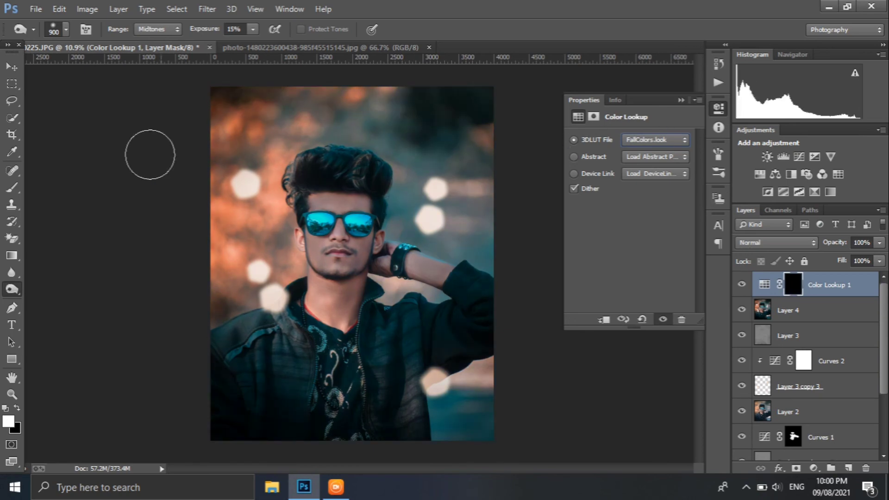
pyautogui.click(12, 188)
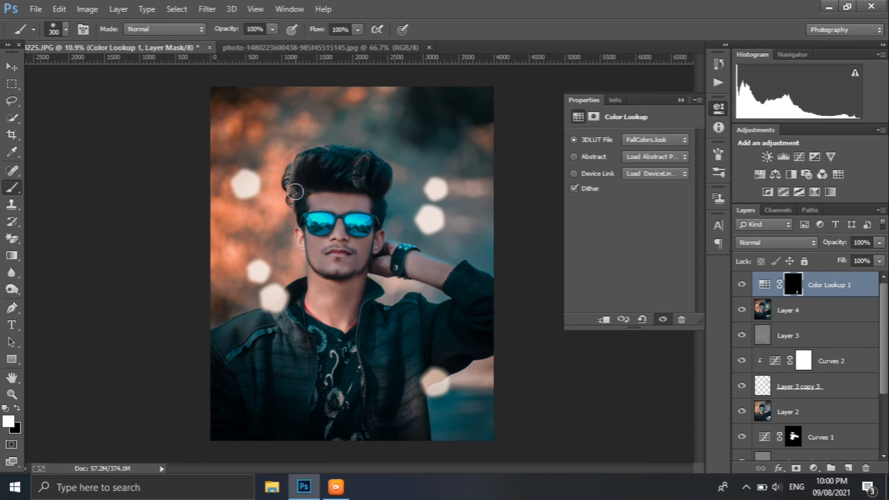
pyautogui.click(267, 214)
pyautogui.click(393, 255)
pyautogui.moveTo(442, 227)
pyautogui.mouseDown()
pyautogui.moveTo(447, 180)
pyautogui.moveTo(429, 179)
pyautogui.mouseUp()
pyautogui.moveTo(254, 198); pyautogui.dragTo(245, 201)
pyautogui.click(271, 287)
# Step: Set the Color Lookup 1 layer's opacity to 95% and paint its mask white over the hair with a brush enlarged to 700 px
pyautogui.click(861, 242)
pyautogui.write('95')
pyautogui.press('Return')
pyautogui.press(']')
pyautogui.press(']')
pyautogui.press(']')
pyautogui.press(']')
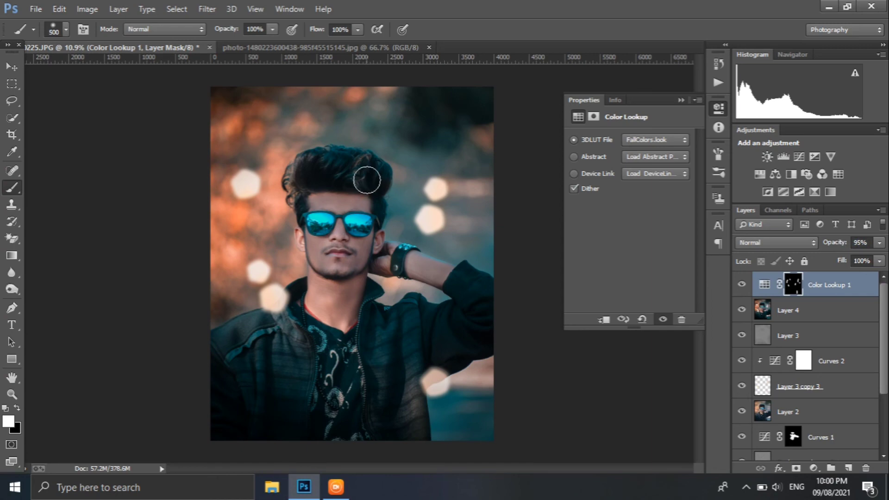
pyautogui.click(324, 176)
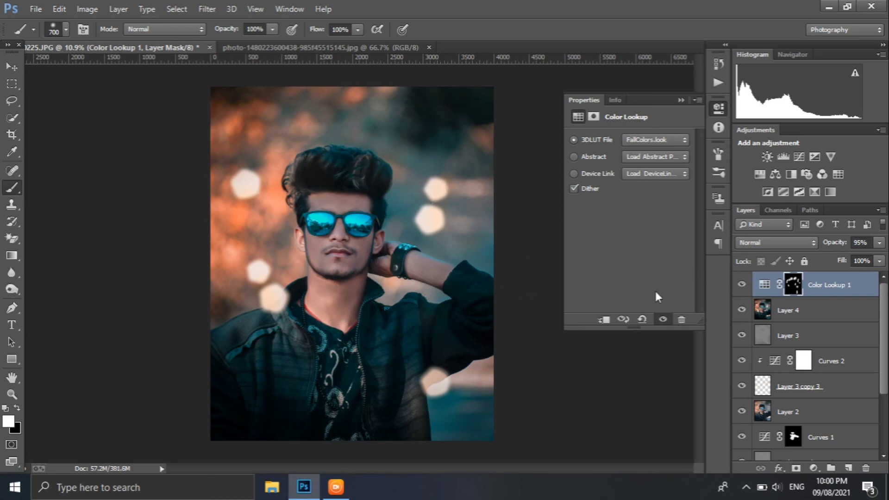
# Step: Place the GS background logo image from the GS folder on drive F: as an embedded object above Color Lookup 1
pyautogui.scroll(-1, 339, 259)
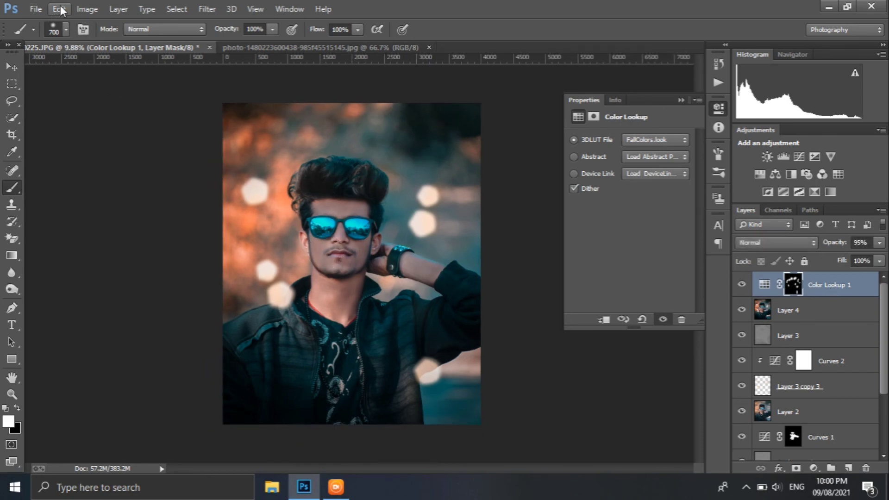
pyautogui.click(87, 6)
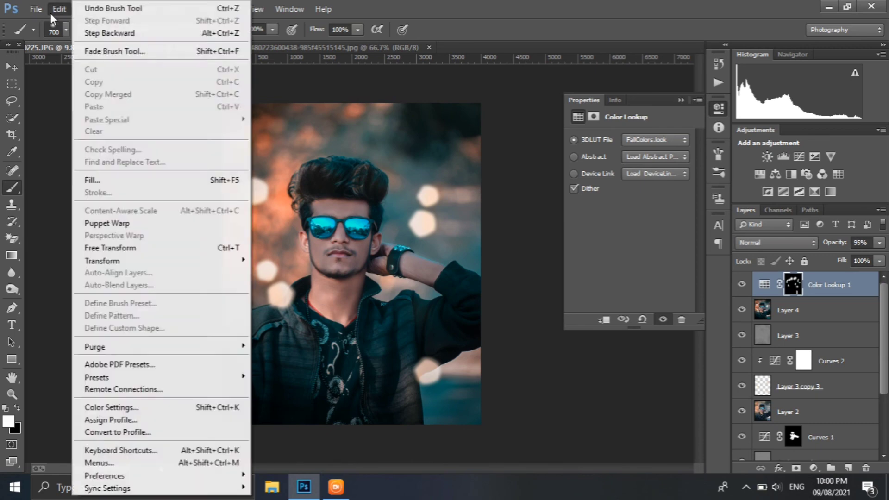
pyautogui.click(56, 9)
pyautogui.click(37, 9)
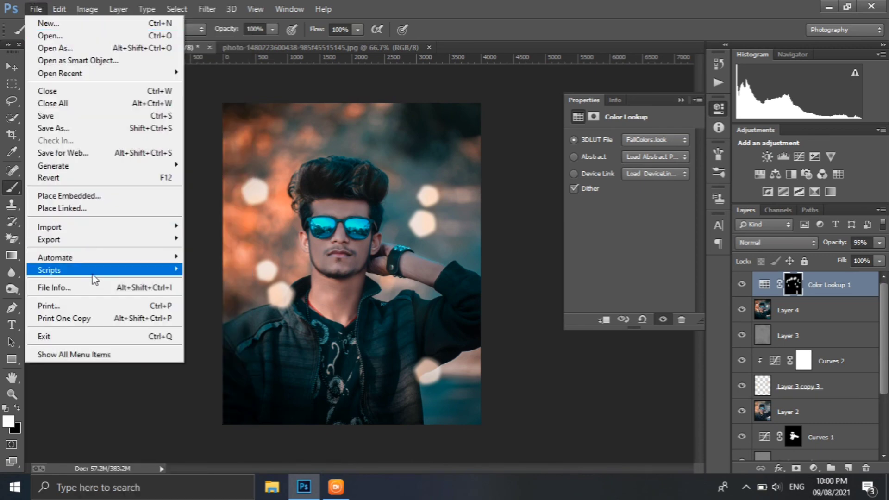
pyautogui.click(102, 197)
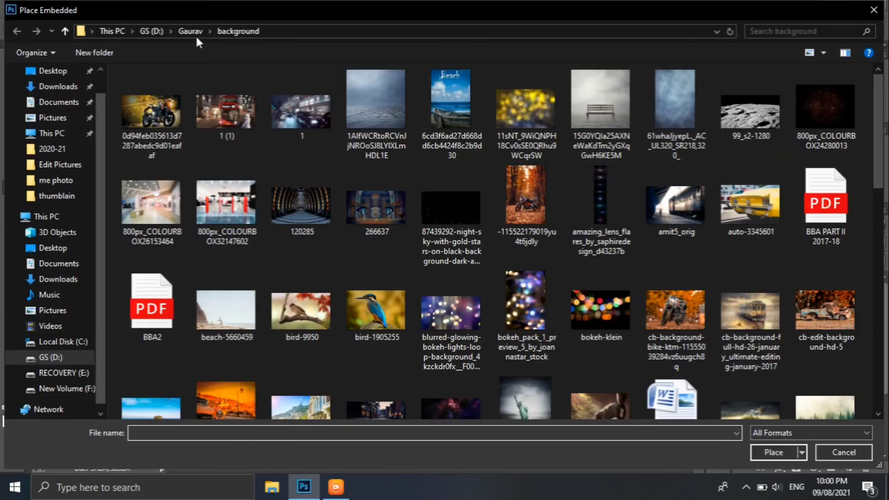
pyautogui.click(192, 32)
pyautogui.click(117, 32)
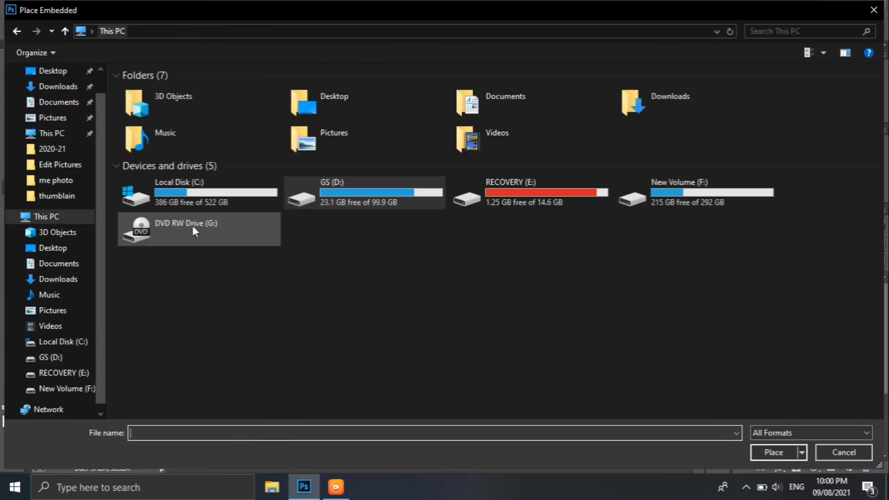
pyautogui.doubleClick(659, 182)
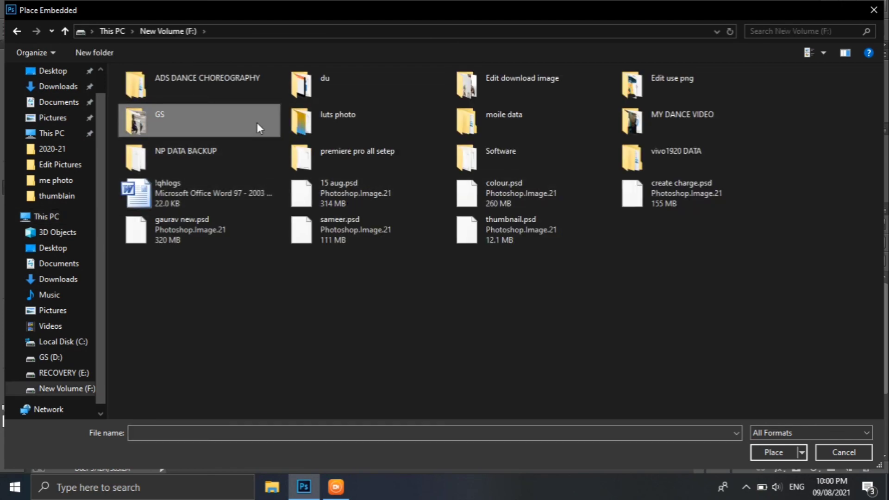
pyautogui.doubleClick(257, 122)
pyautogui.doubleClick(559, 114)
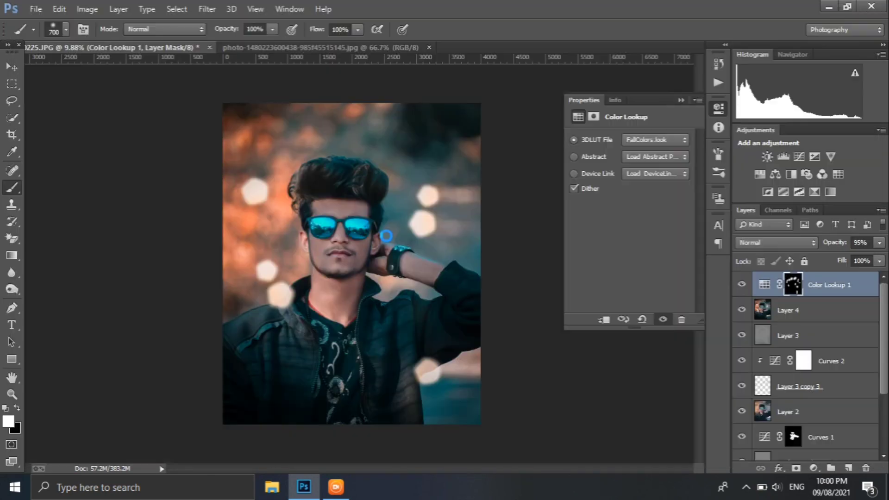
pyautogui.moveTo(383, 236); pyautogui.dragTo(362, 233)
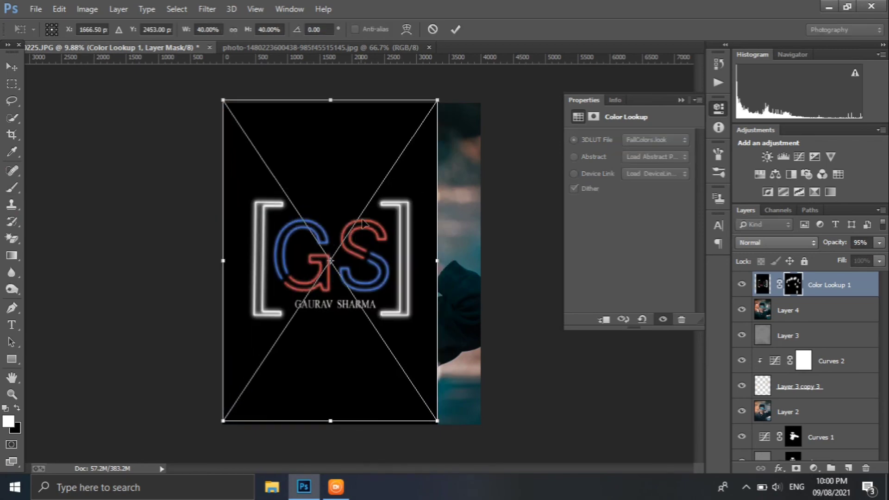
# Step: Scale the placed logo proportionally to 10% toward the photo's upper-left corner and apply the transformation
pyautogui.click(233, 29)
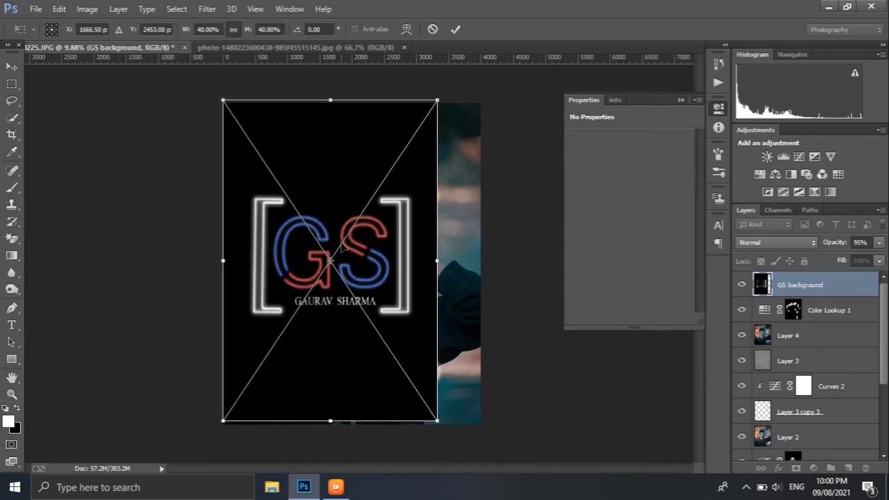
pyautogui.moveTo(436, 422); pyautogui.dragTo(281, 177)
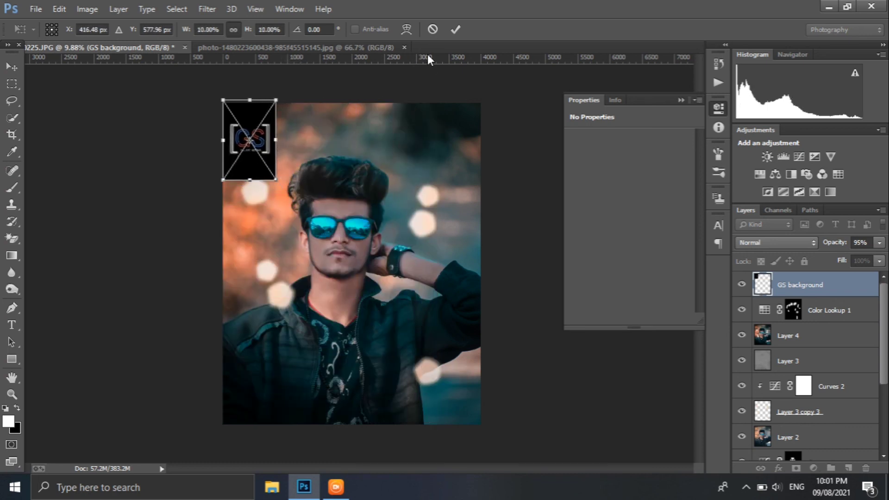
pyautogui.click(455, 29)
pyautogui.press('b')
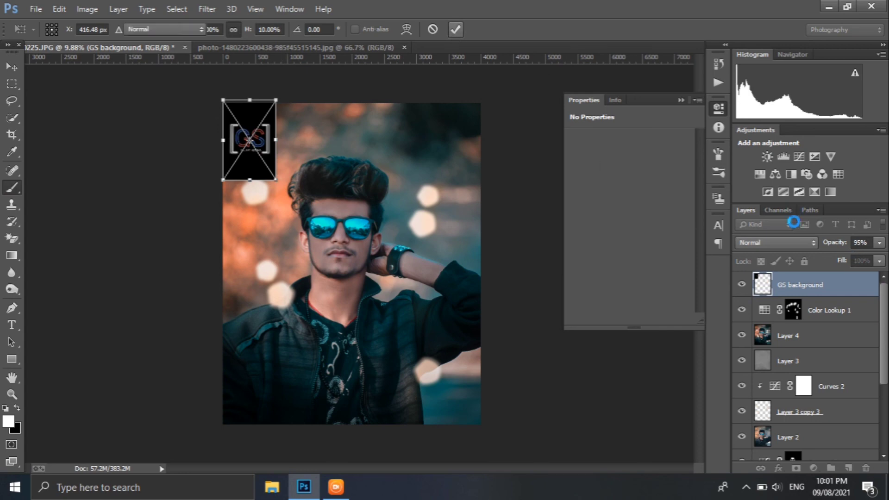
# Step: Set the GS background layer's blend mode to Screen and move the logo up into the photo's upper-left corner
pyautogui.click(795, 241)
pyautogui.click(768, 110)
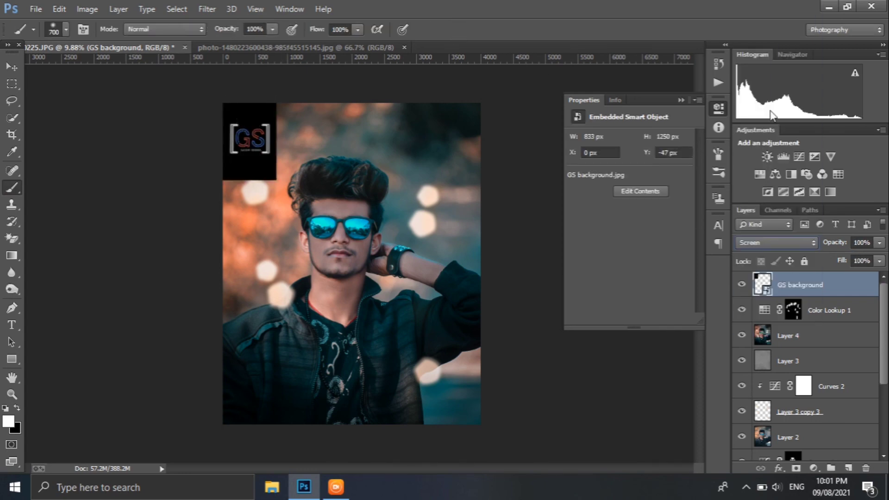
pyautogui.click(11, 67)
pyautogui.moveTo(259, 151); pyautogui.dragTo(270, 133)
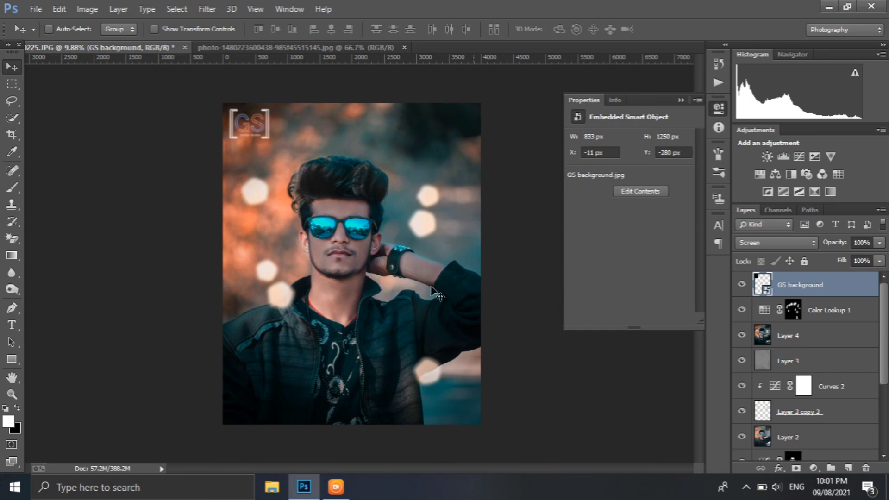
# Step: Compare the finished edit with the original photo by isolating the Background layer and restoring all layers
pyautogui.click(809, 408)
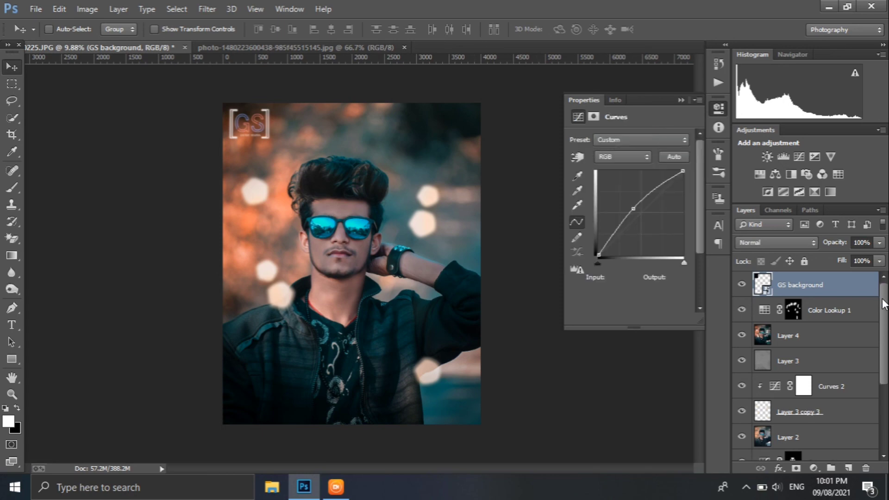
pyautogui.scroll(-3, 881, 405)
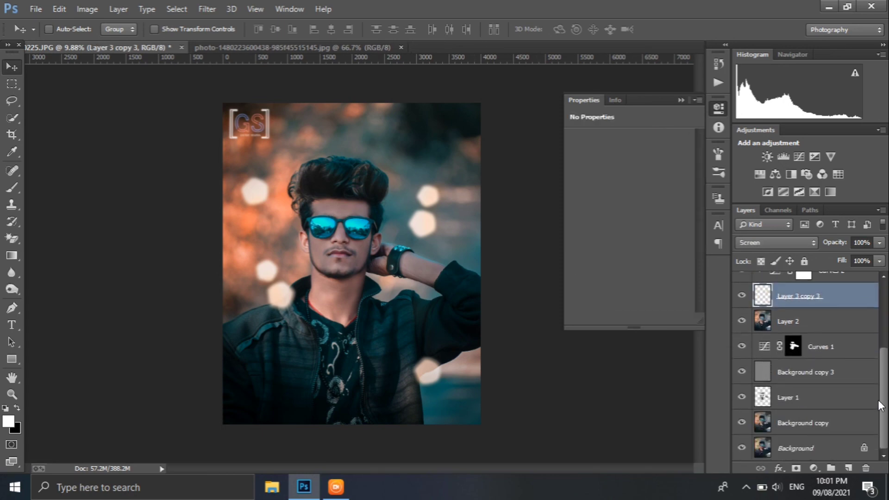
pyautogui.keyDown('alt'); pyautogui.click(741, 448); pyautogui.keyUp('alt')
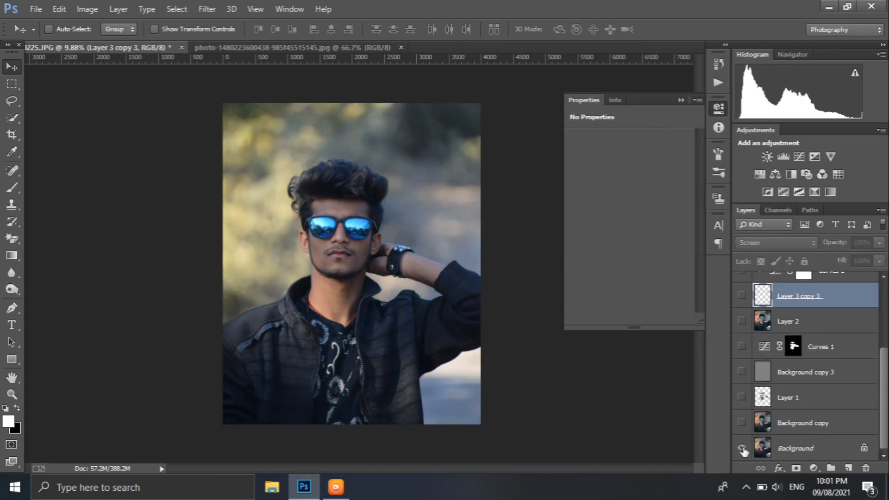
pyautogui.keyDown('alt'); pyautogui.click(741, 448); pyautogui.keyUp('alt')
pyautogui.keyDown('alt'); pyautogui.click(742, 448); pyautogui.keyUp('alt')
pyautogui.keyDown('alt'); pyautogui.click(742, 448); pyautogui.keyUp('alt')
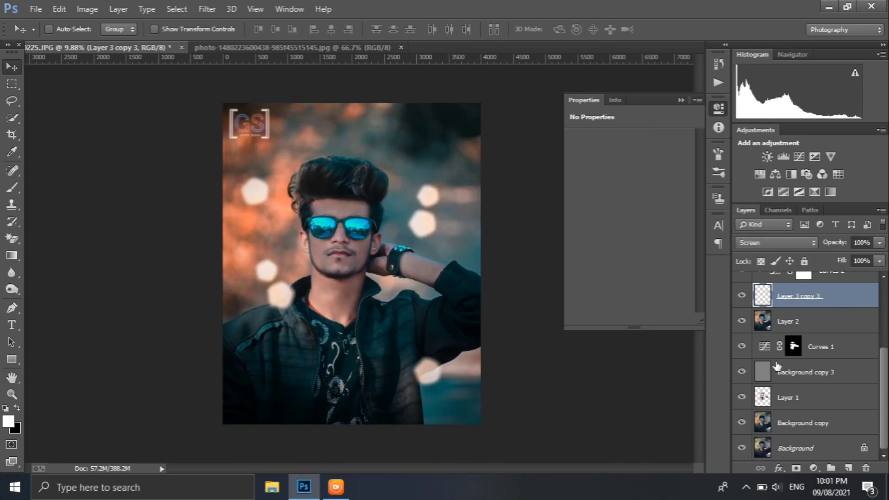
pyautogui.scroll(5, 777, 366)
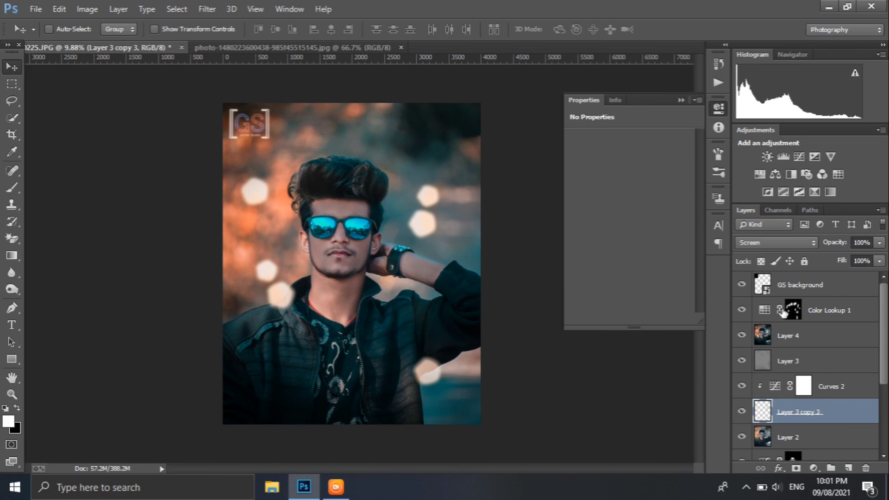
# Step: Add a Curves adjustment layer above GS background, anchor the shadows, midtones and highlights, and slightly raise the black point for a faded look
pyautogui.click(795, 280)
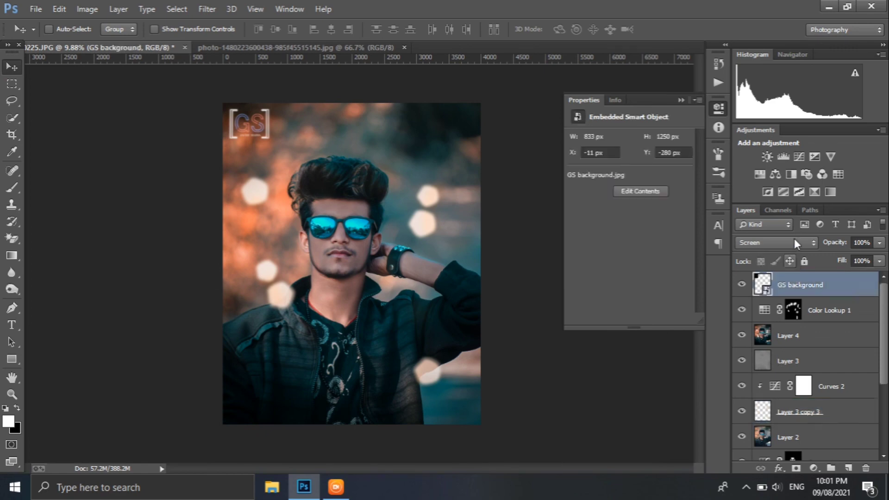
pyautogui.click(795, 157)
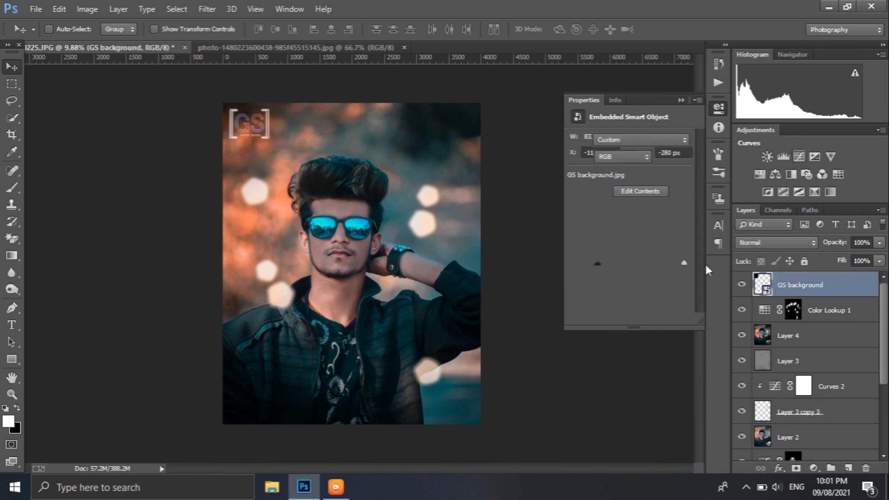
pyautogui.click(618, 235)
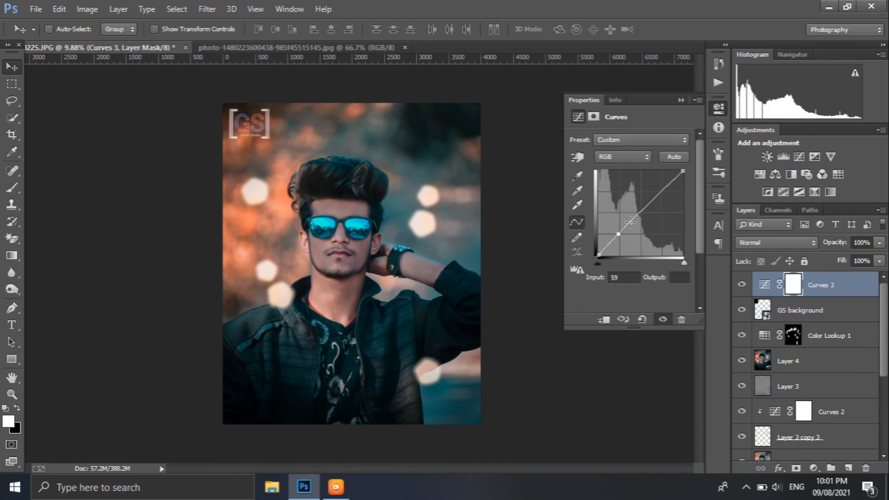
pyautogui.click(640, 214)
pyautogui.click(662, 192)
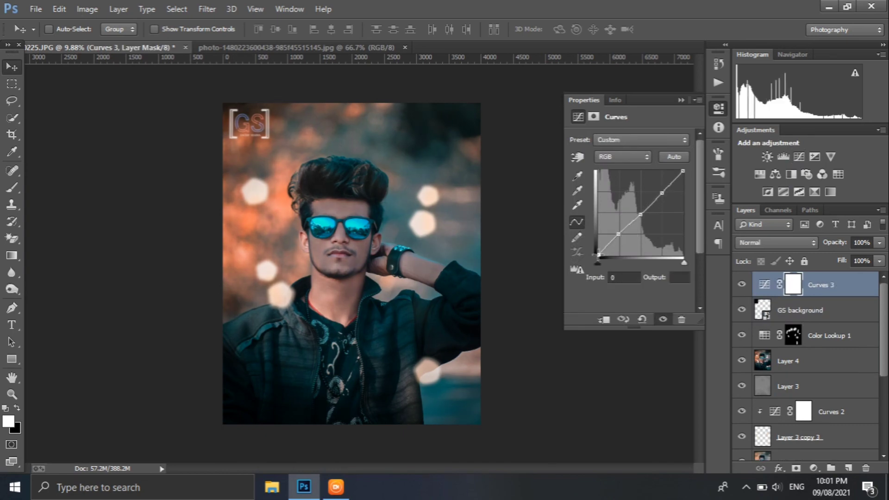
pyautogui.moveTo(598, 254); pyautogui.dragTo(592, 244)
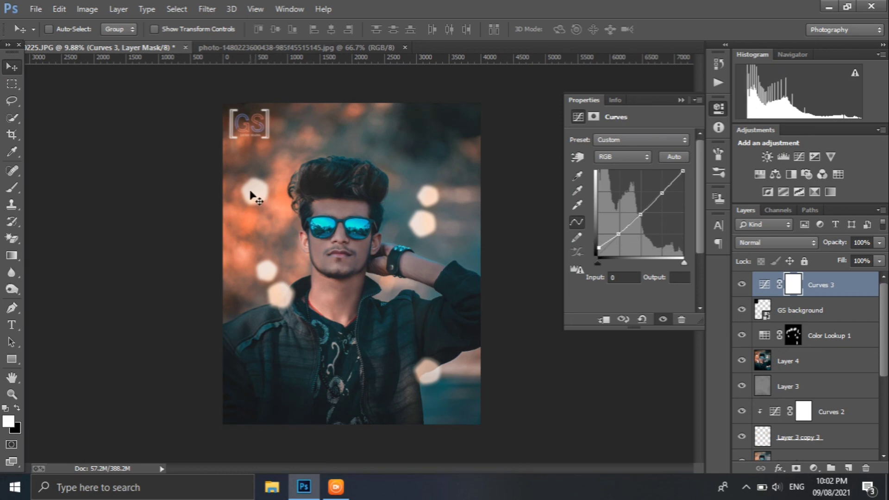
pyautogui.click(681, 100)
# Step: Start saving the image as DSC_0225 in the me photo folder with the Multi-Picture Format (*.MPO) file type
pyautogui.click(36, 9)
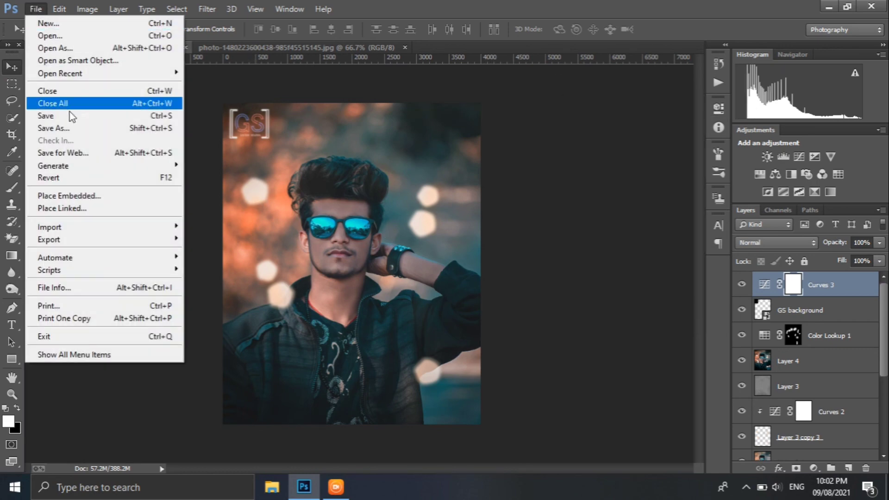
pyautogui.click(70, 115)
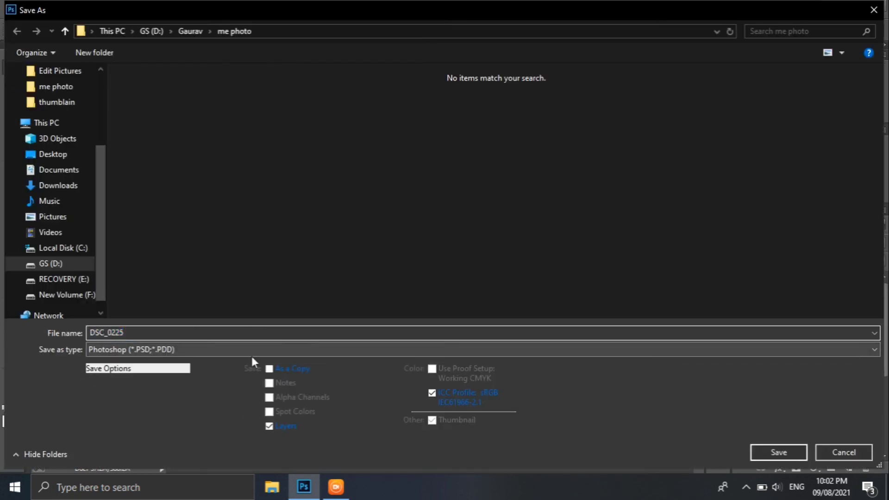
pyautogui.click(251, 350)
pyautogui.click(177, 248)
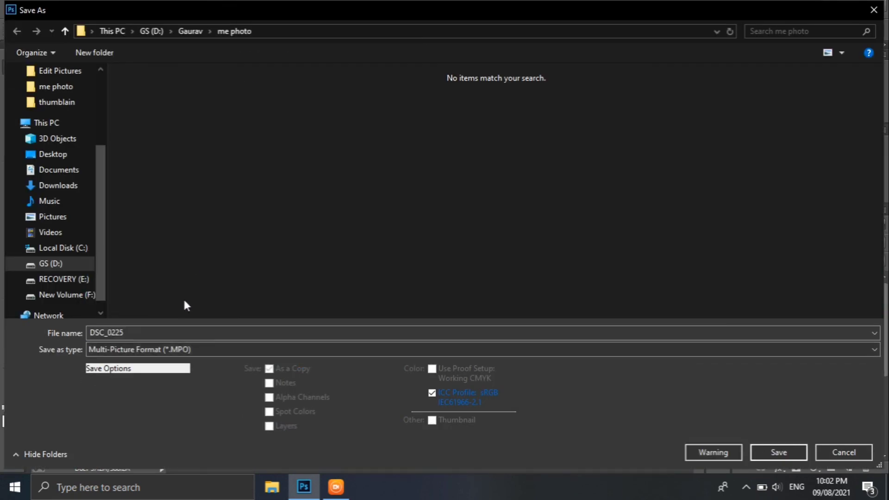